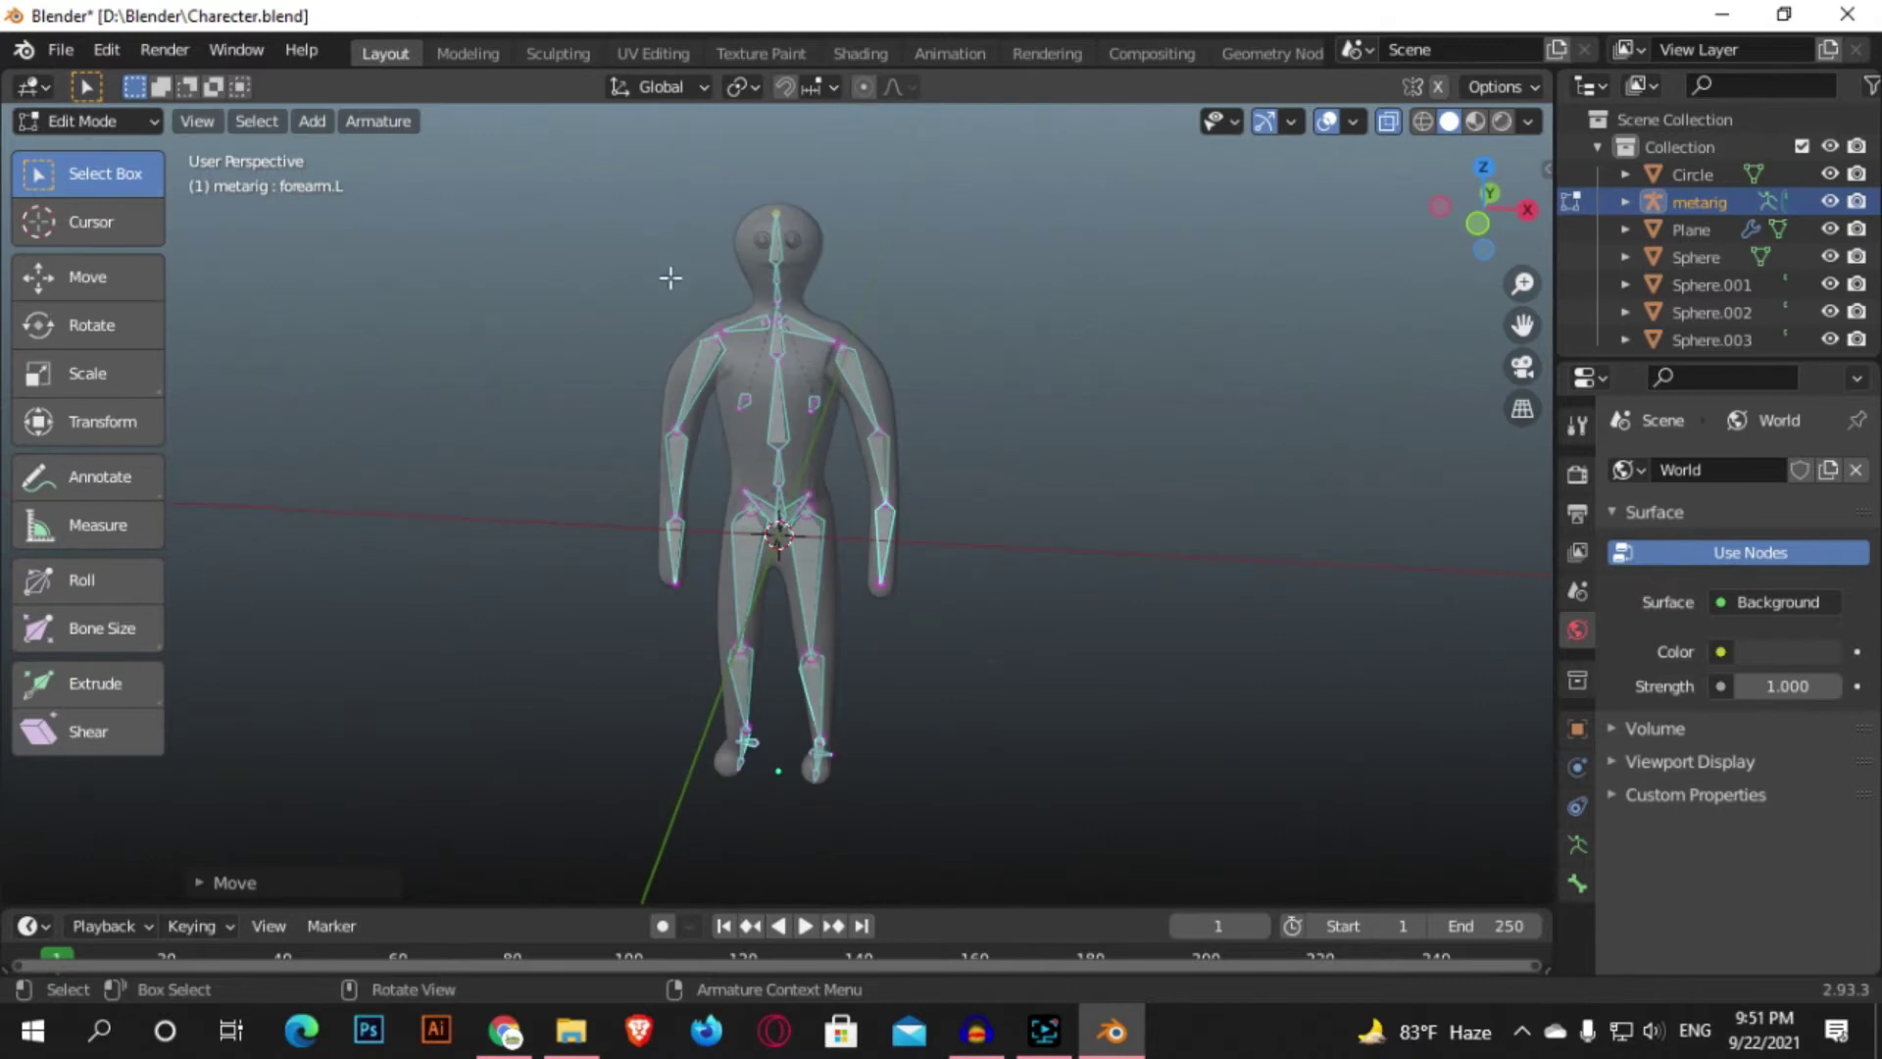
- Reposition the metarig's foot and knee joints so the leg bones sit inside the character's legs
left_click(750, 769)
key("g")
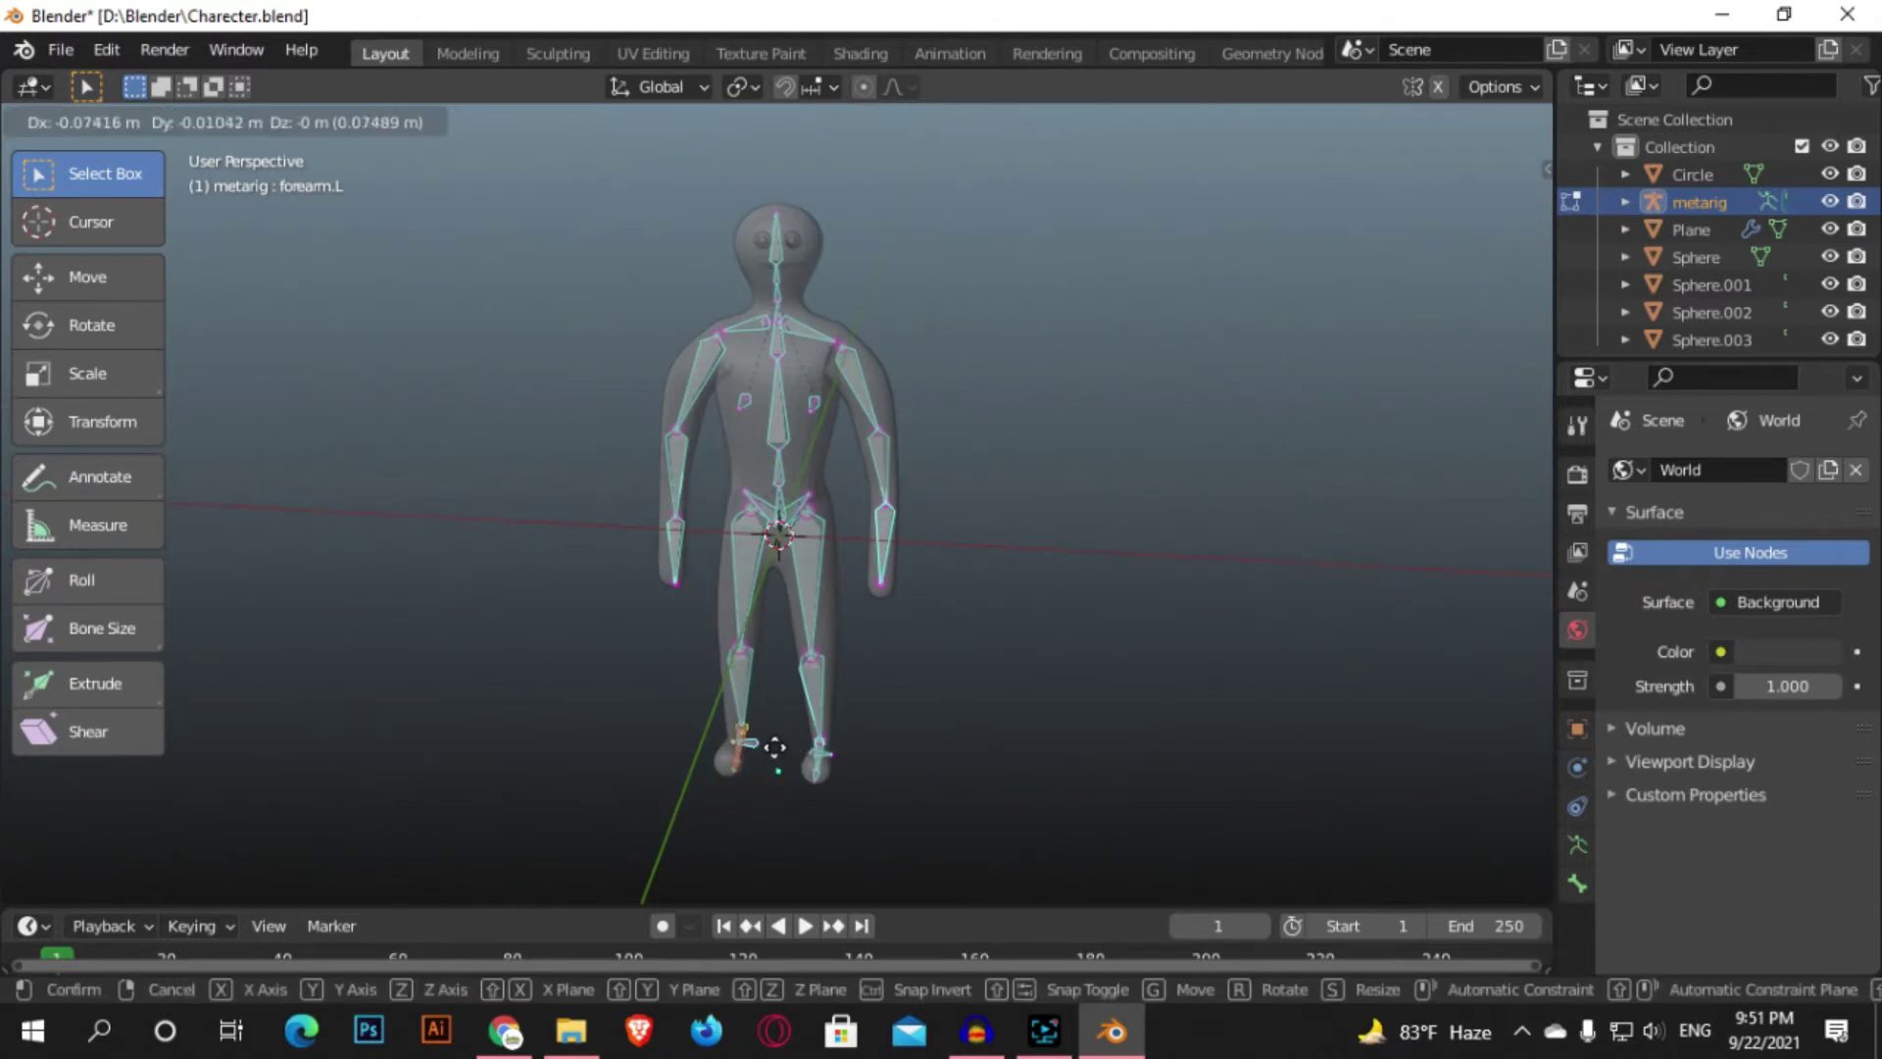
left_click(774, 748)
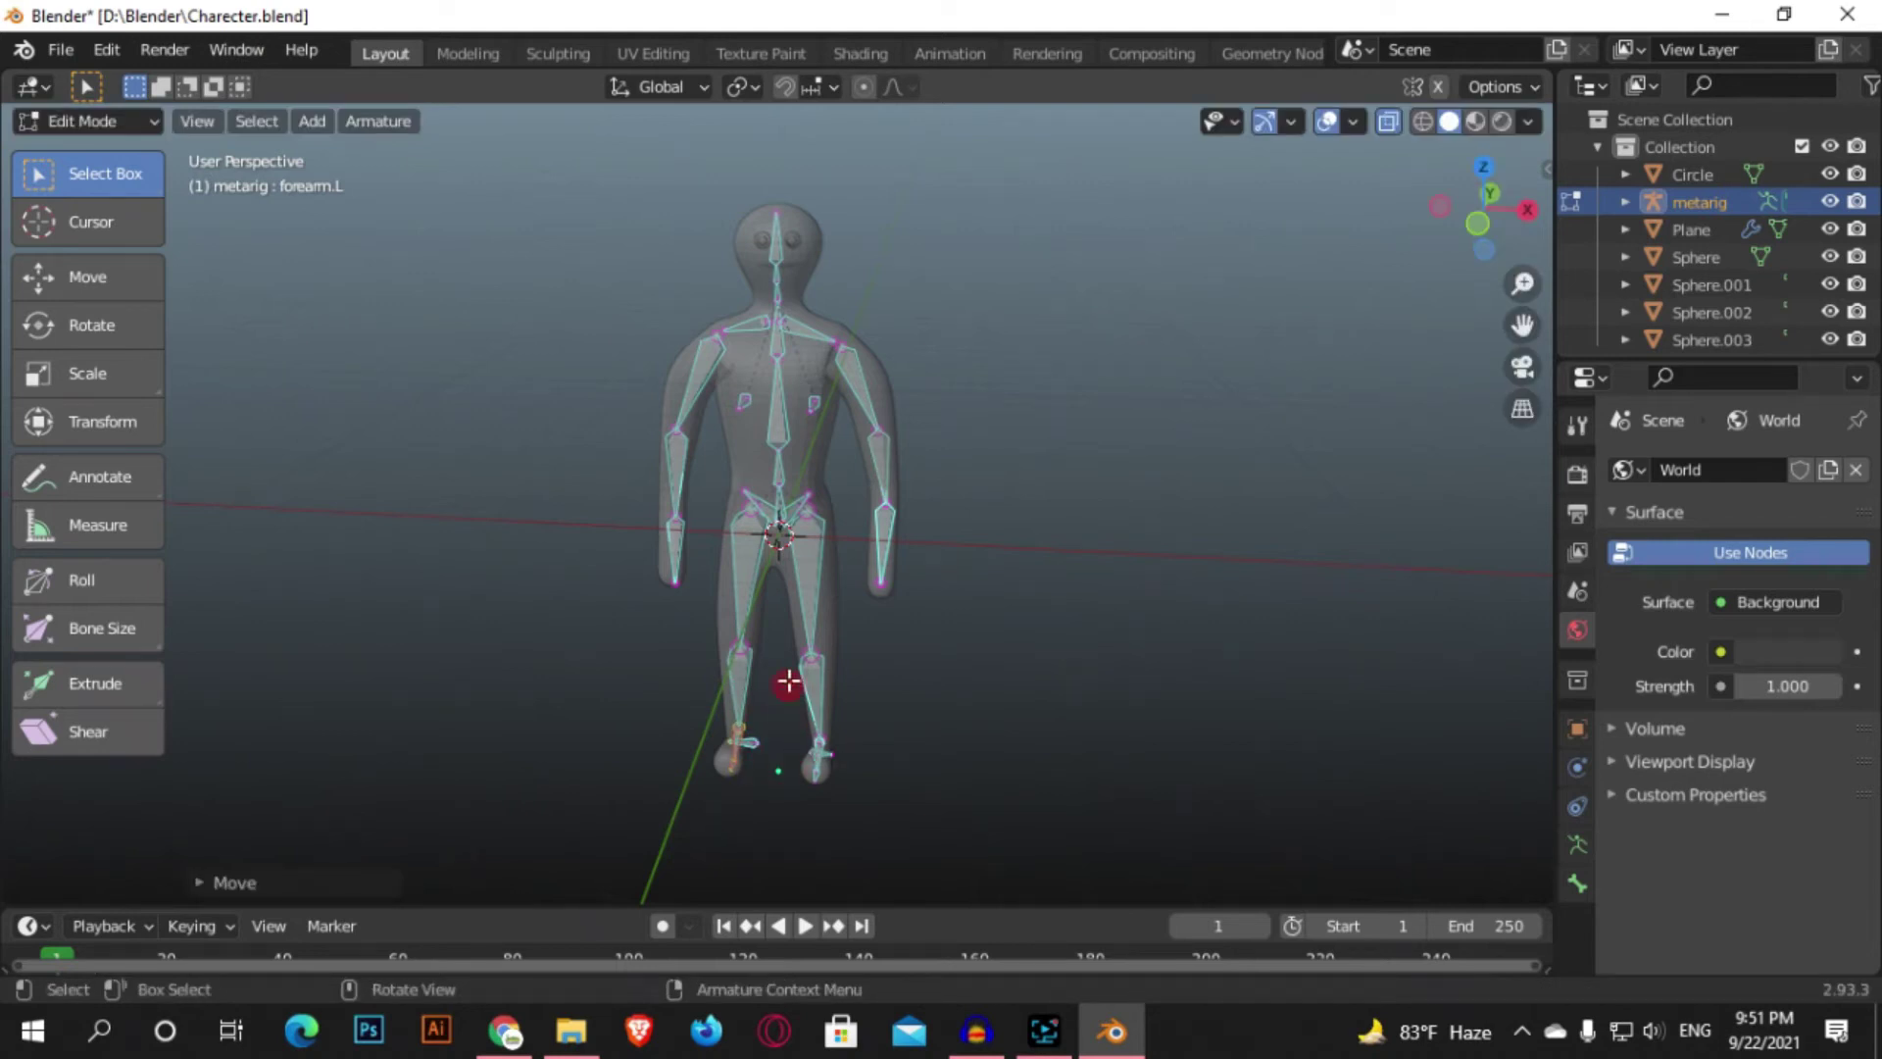
key("g")
left_click(834, 628)
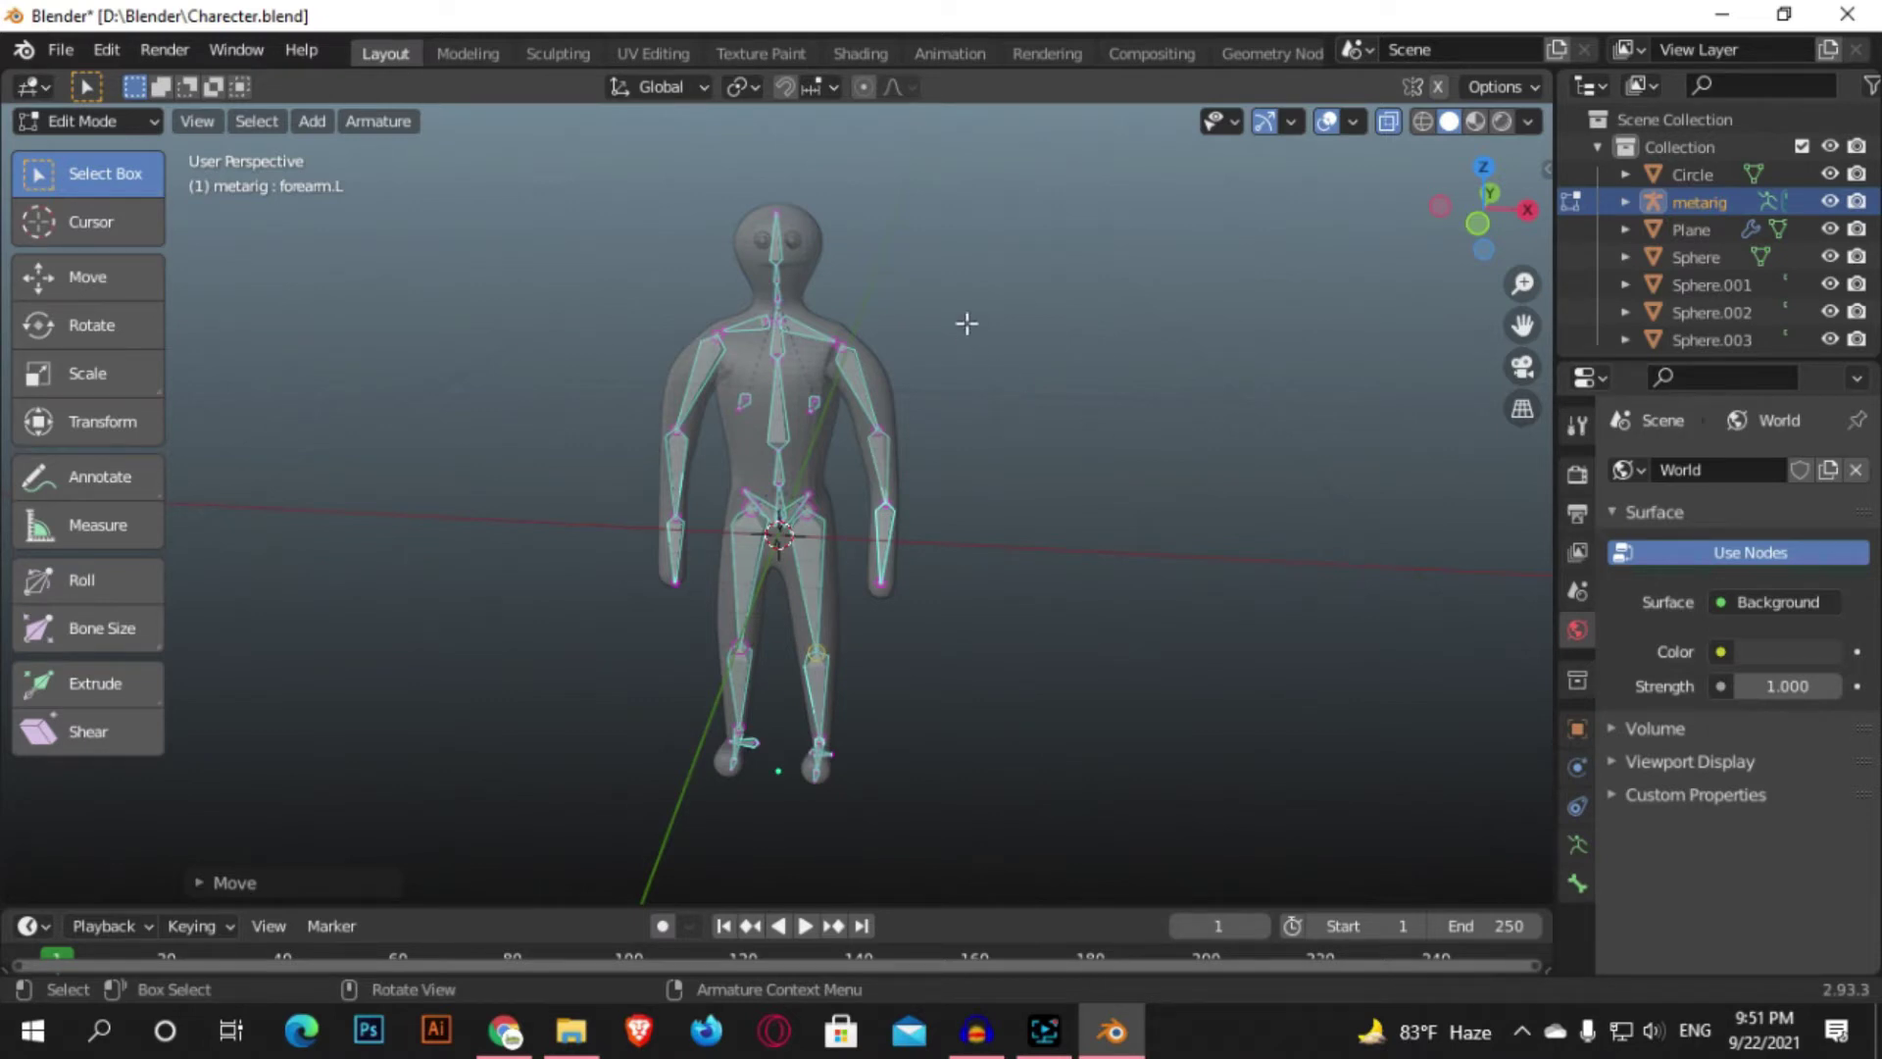
middle_click_drag(1088, 374, 1100, 326)
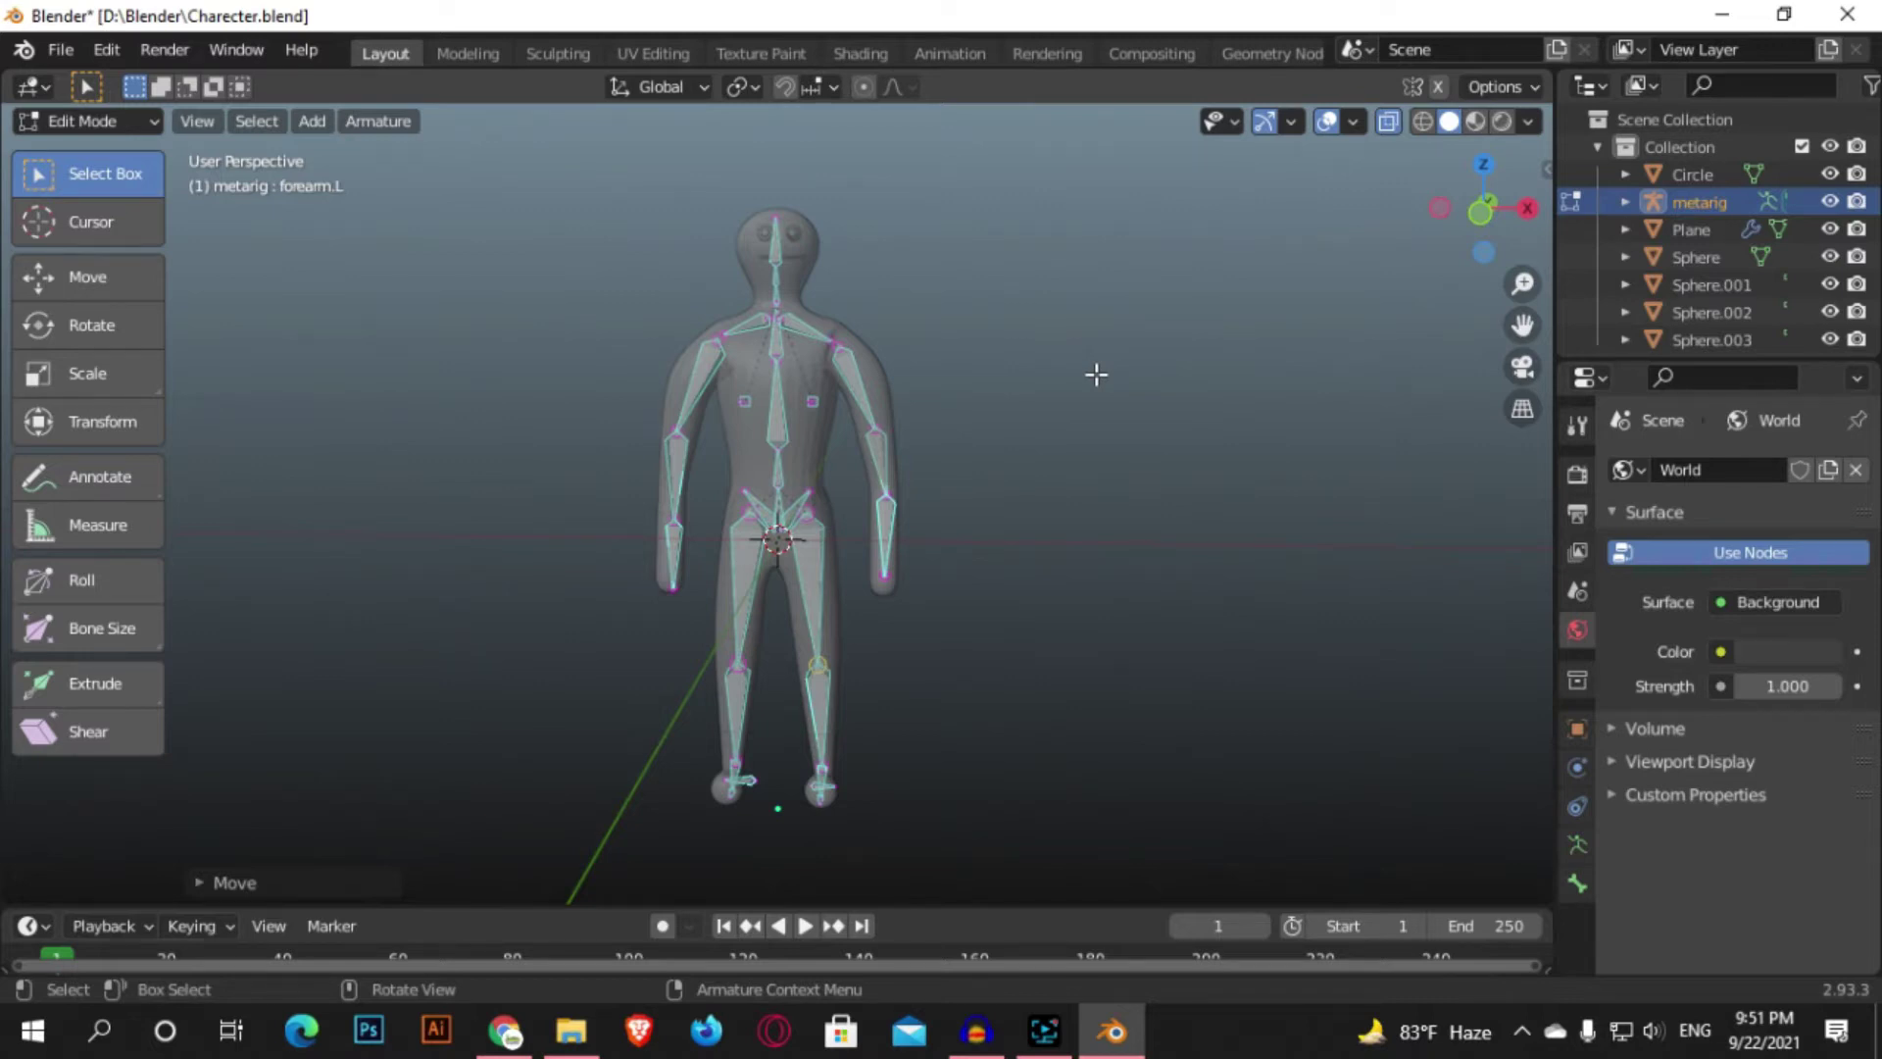
left_click_drag(784, 781, 719, 771)
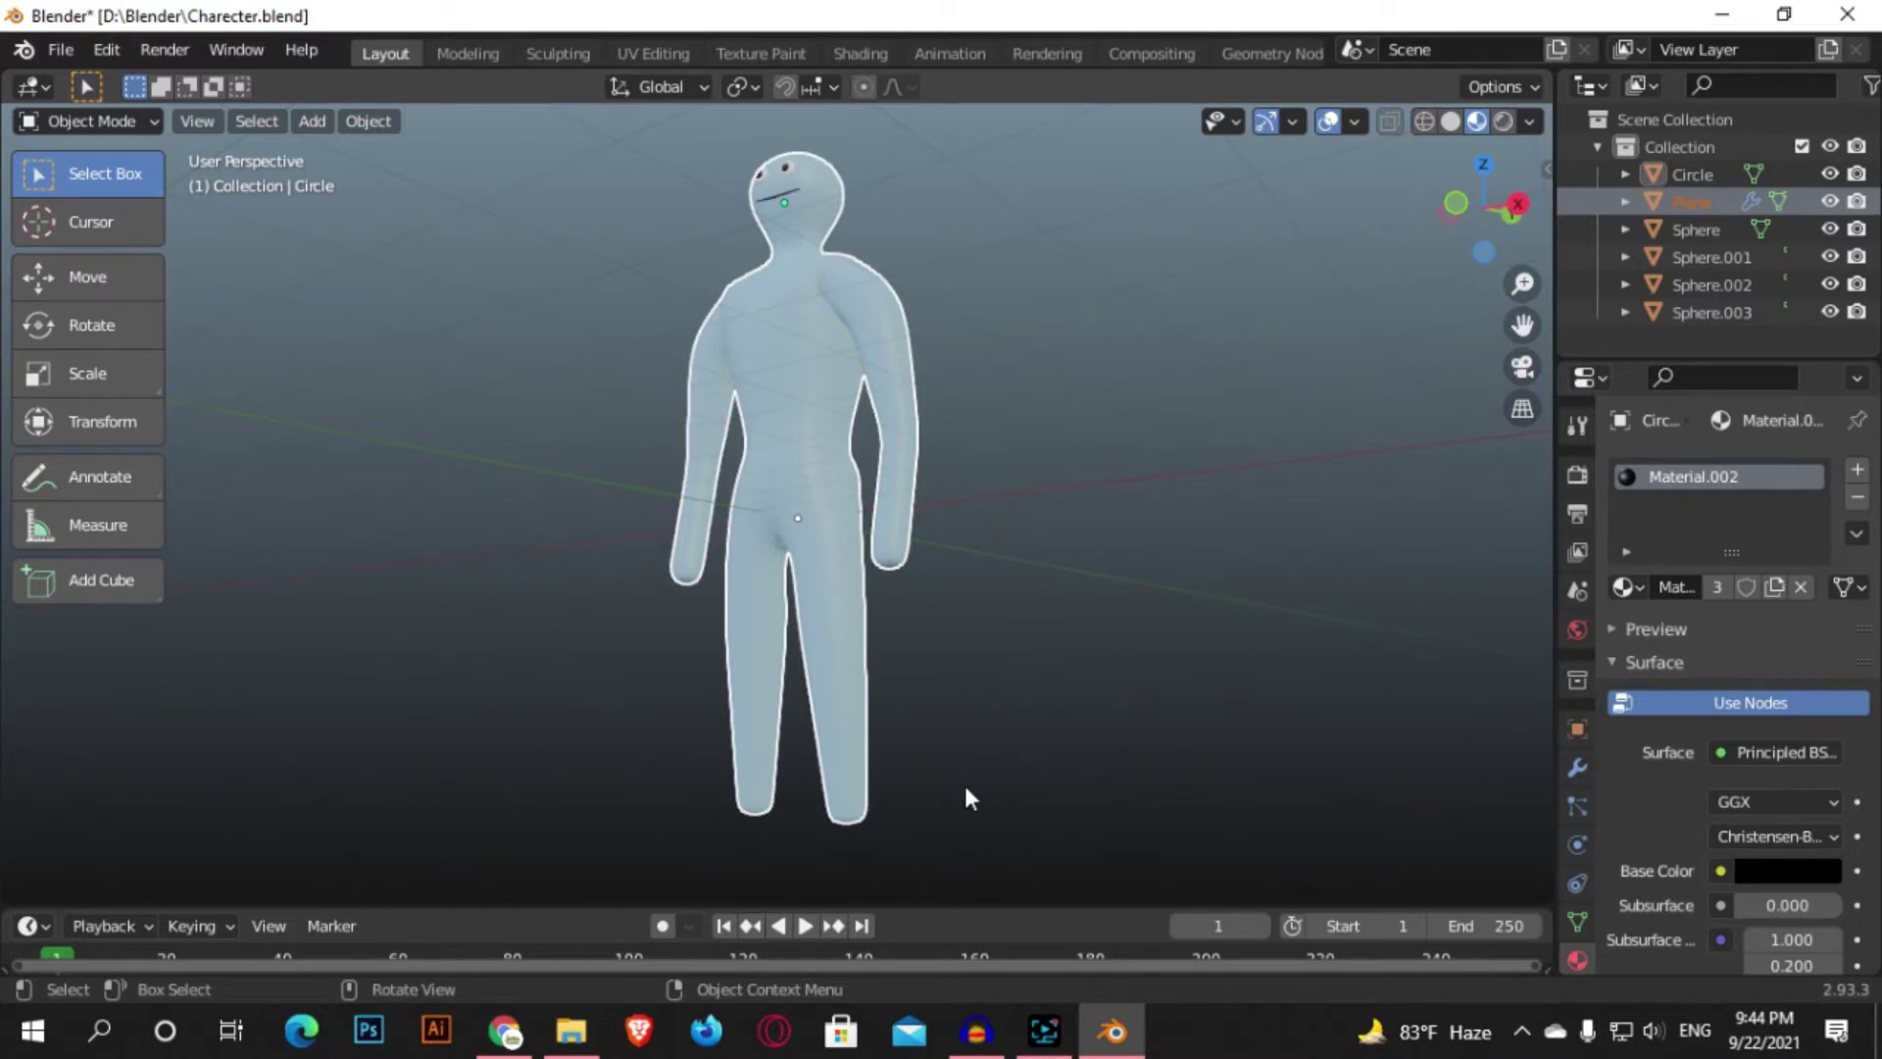
- Enter Edit Mode on the character meshes and turn on X-ray with Solid shading
key("Tab")
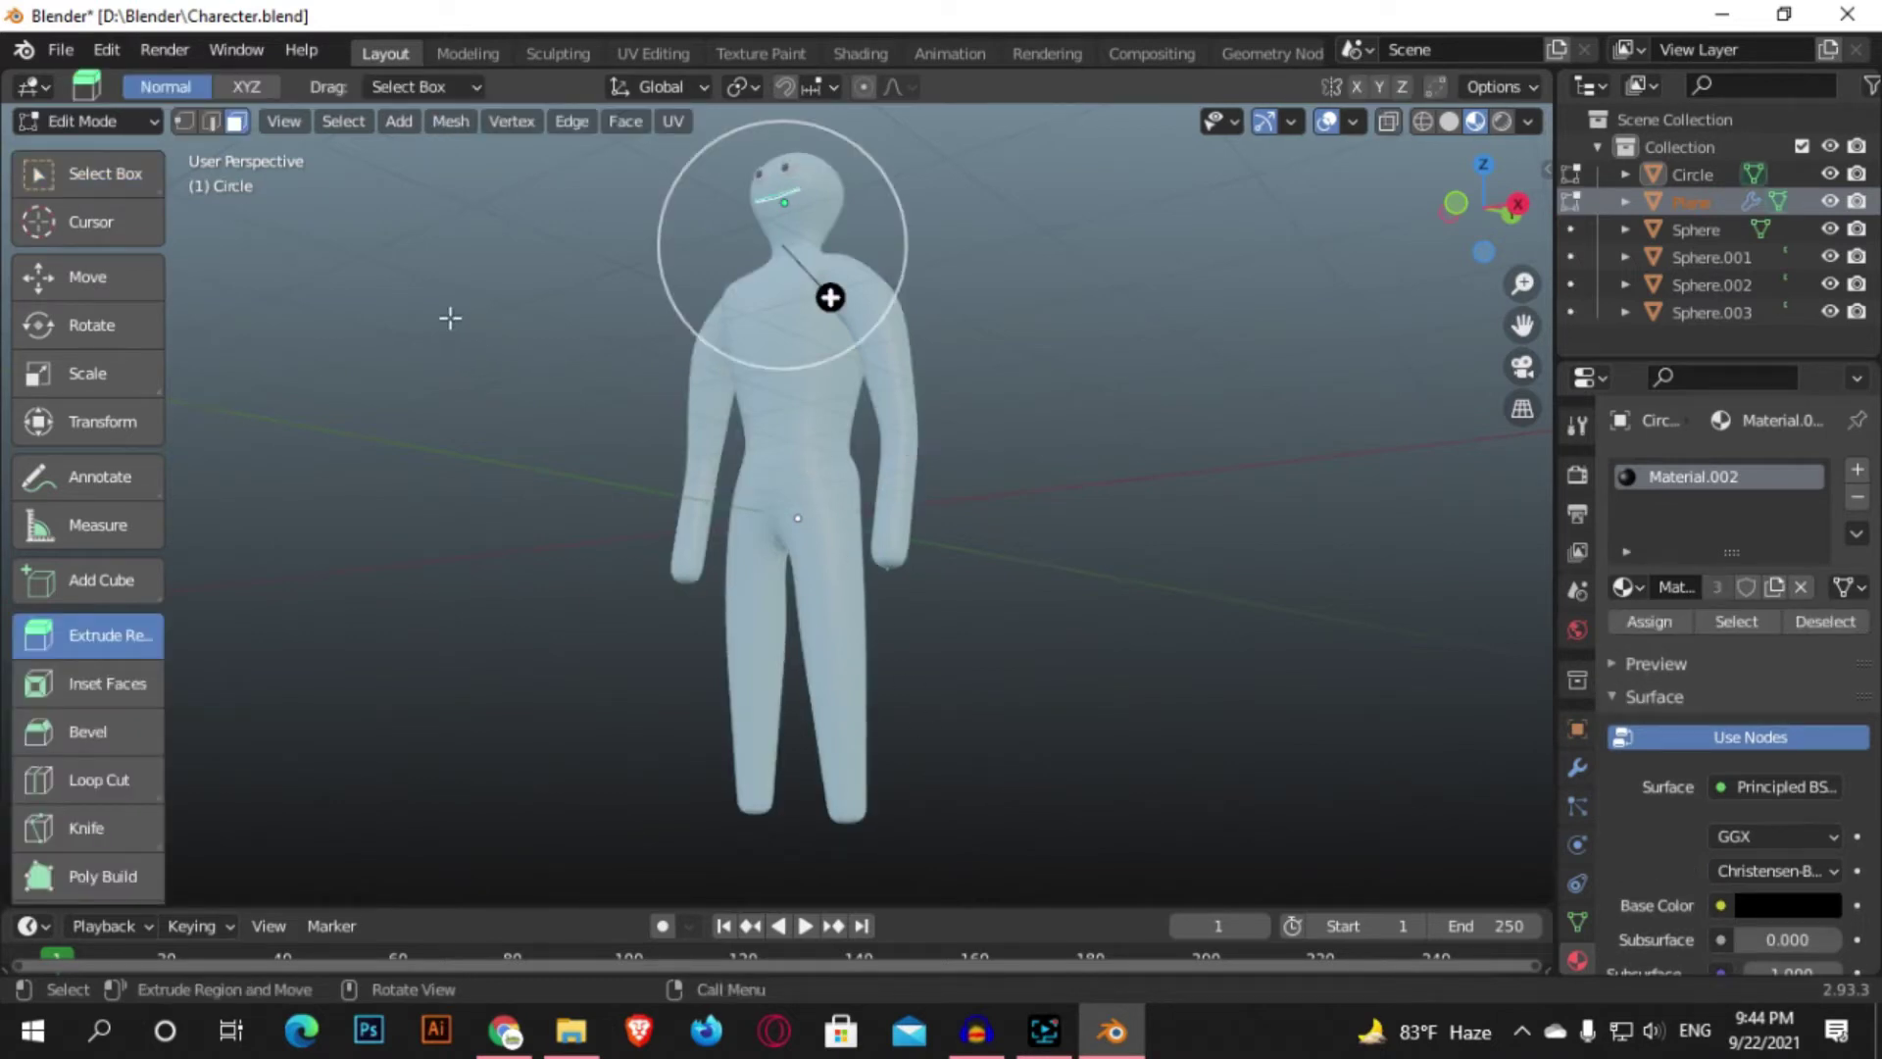
left_click(105, 174)
left_click(377, 434)
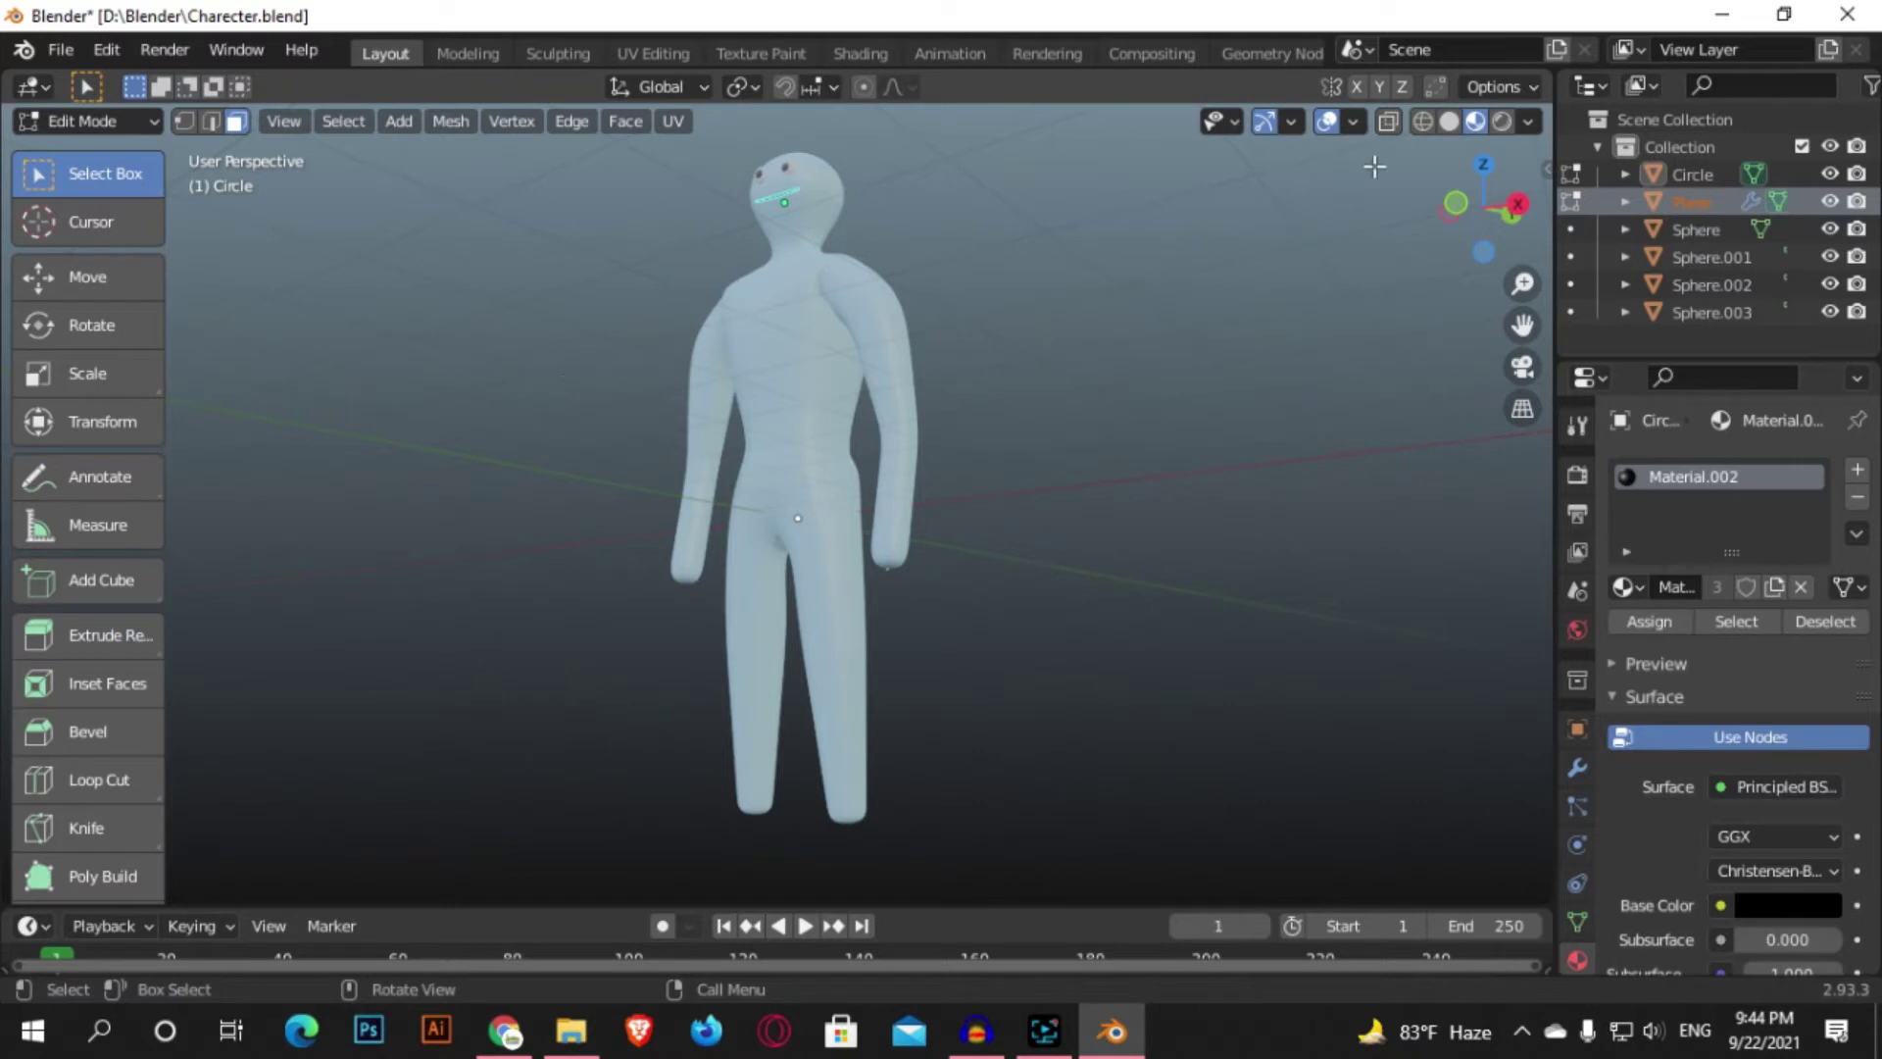
left_click(1388, 121)
left_click(1449, 121)
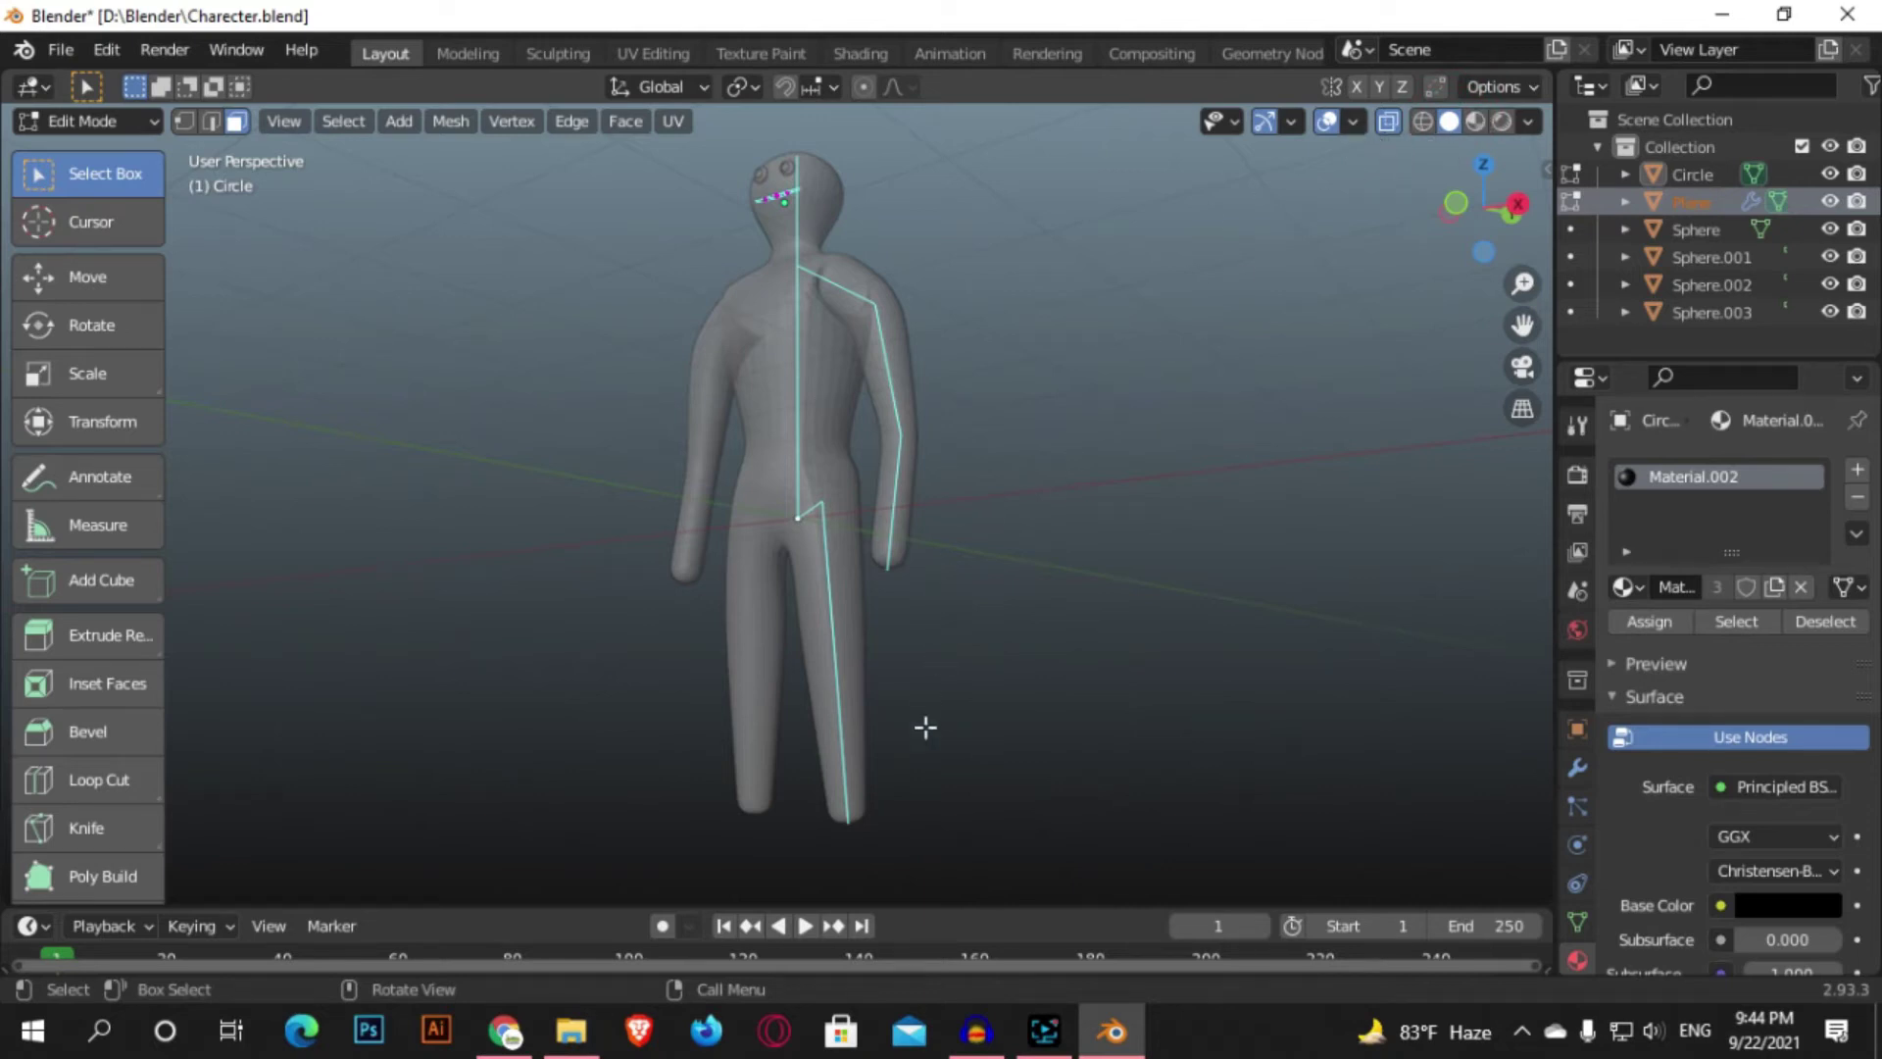
- In vertex select mode, extrude the vertex at the end of the leg forward by about 1 m to form a foot
left_click_drag(903, 840, 820, 793)
middle_click_drag(1025, 681, 907, 755)
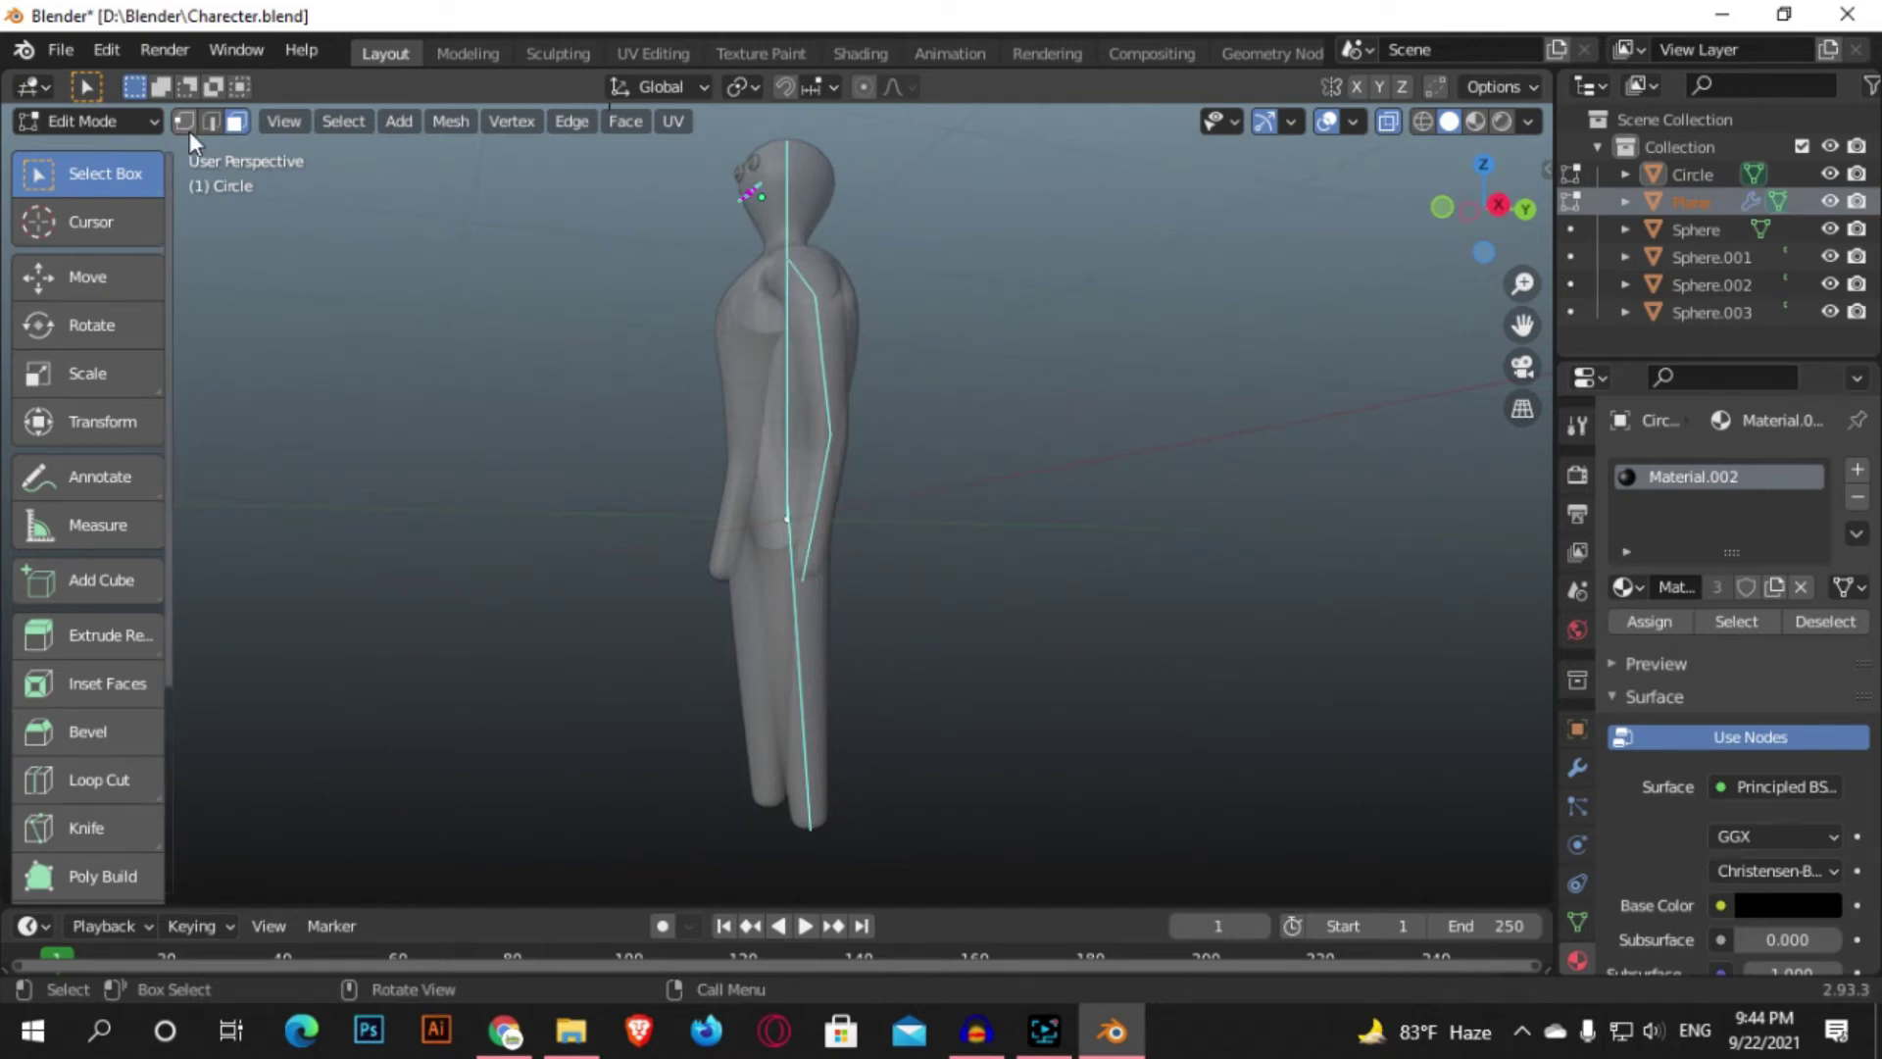
left_click_drag(862, 876, 763, 794)
middle_click_drag(924, 782, 888, 780)
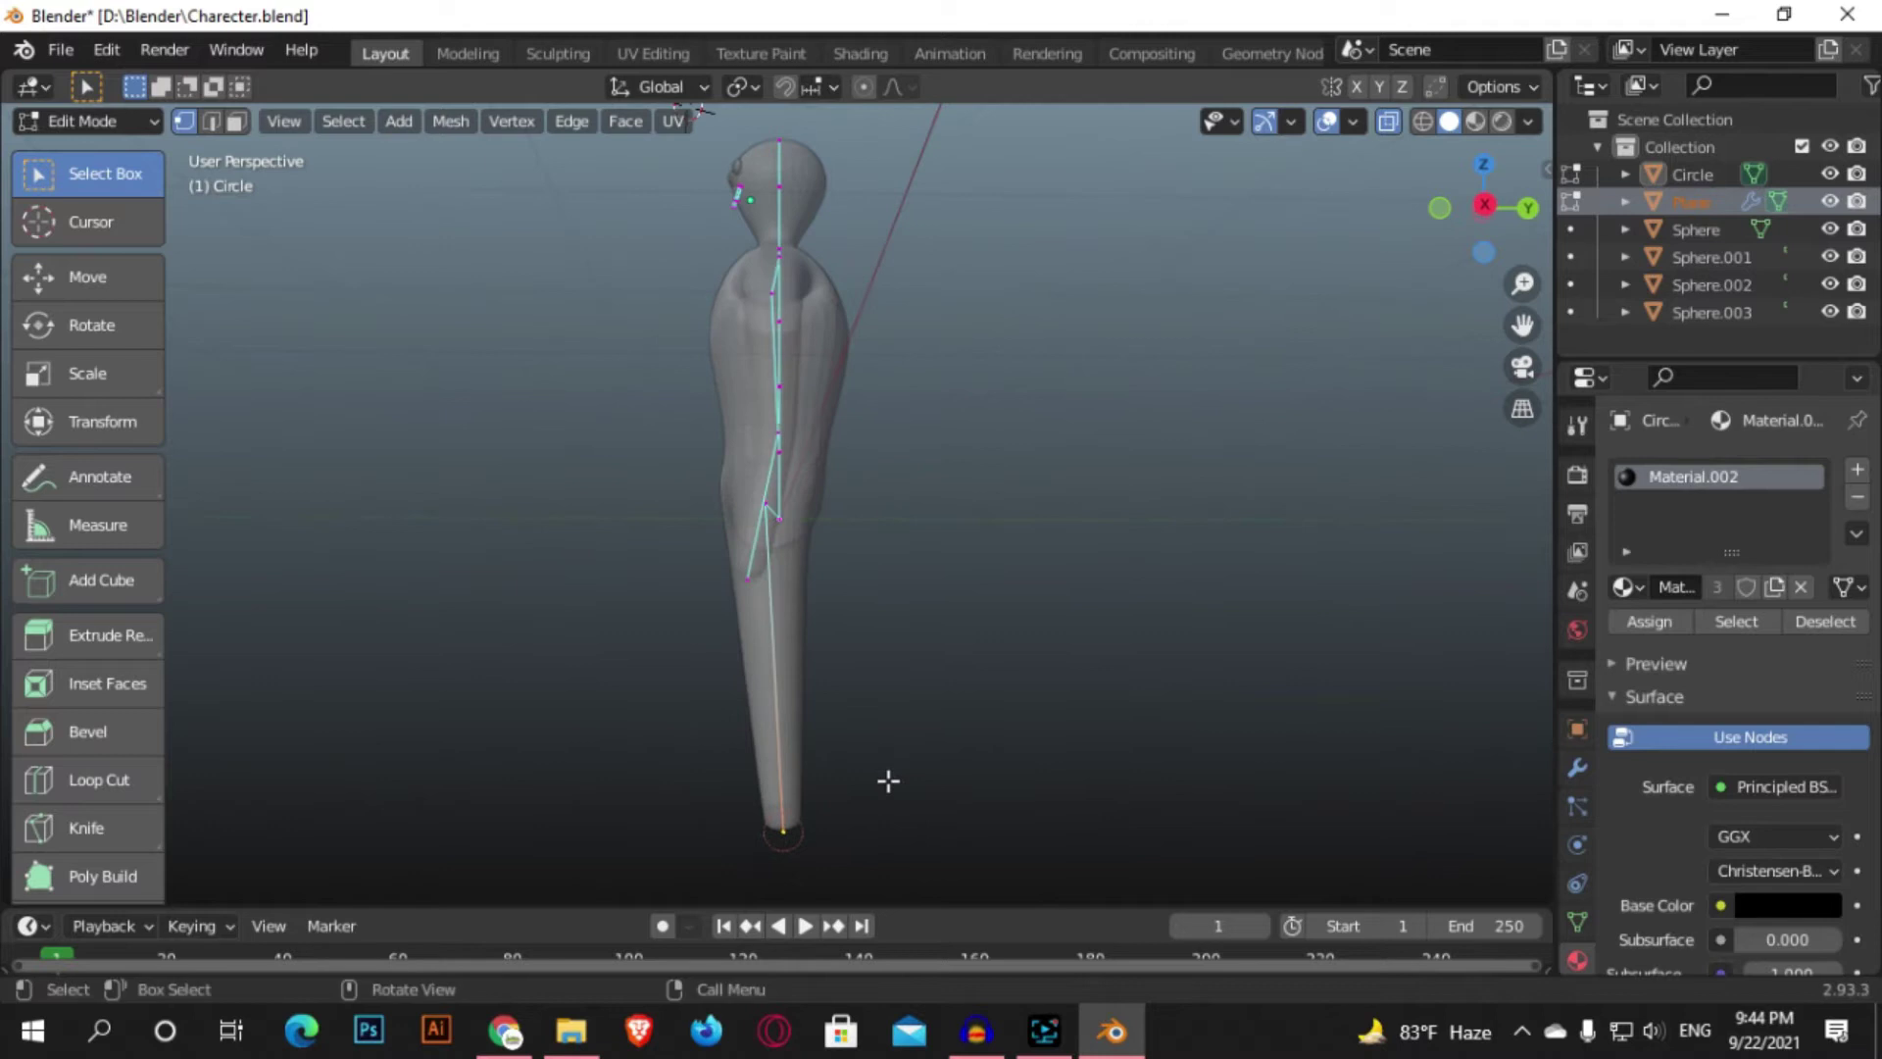
key("e")
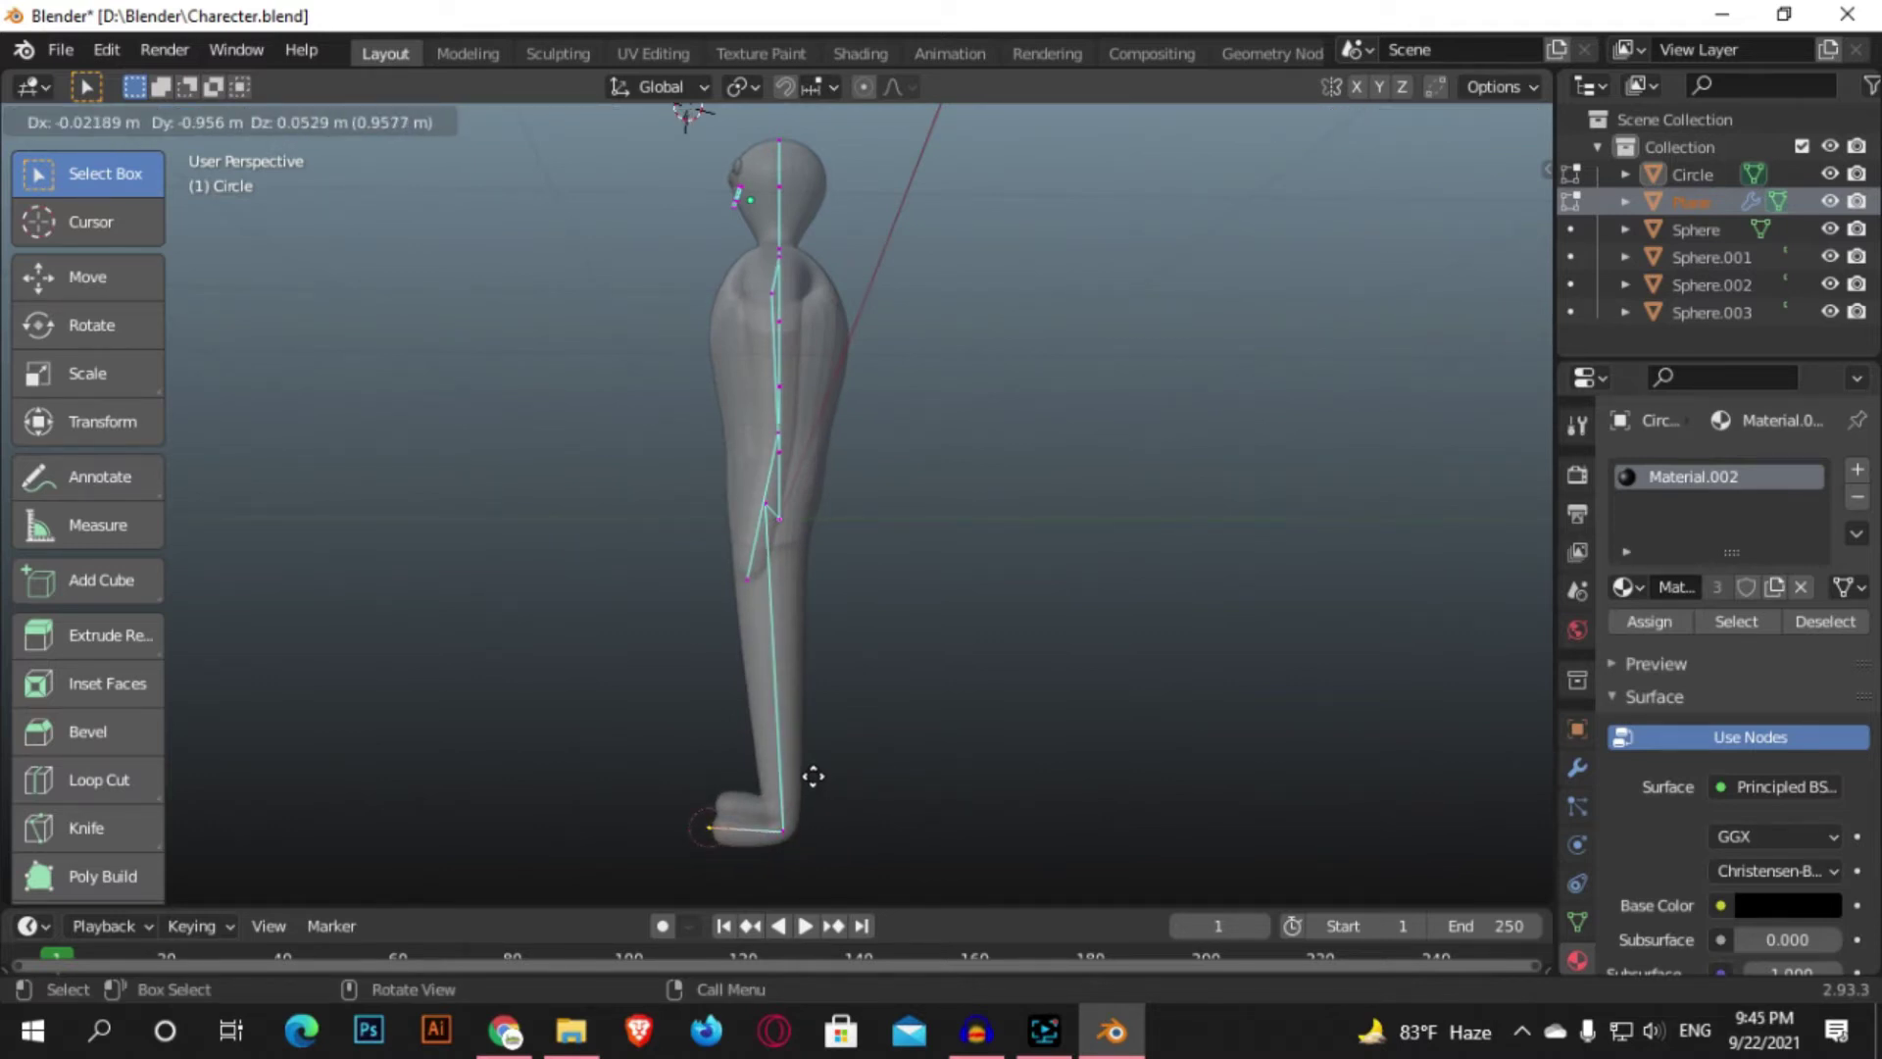
left_click(802, 770)
middle_click_drag(801, 772, 1043, 645)
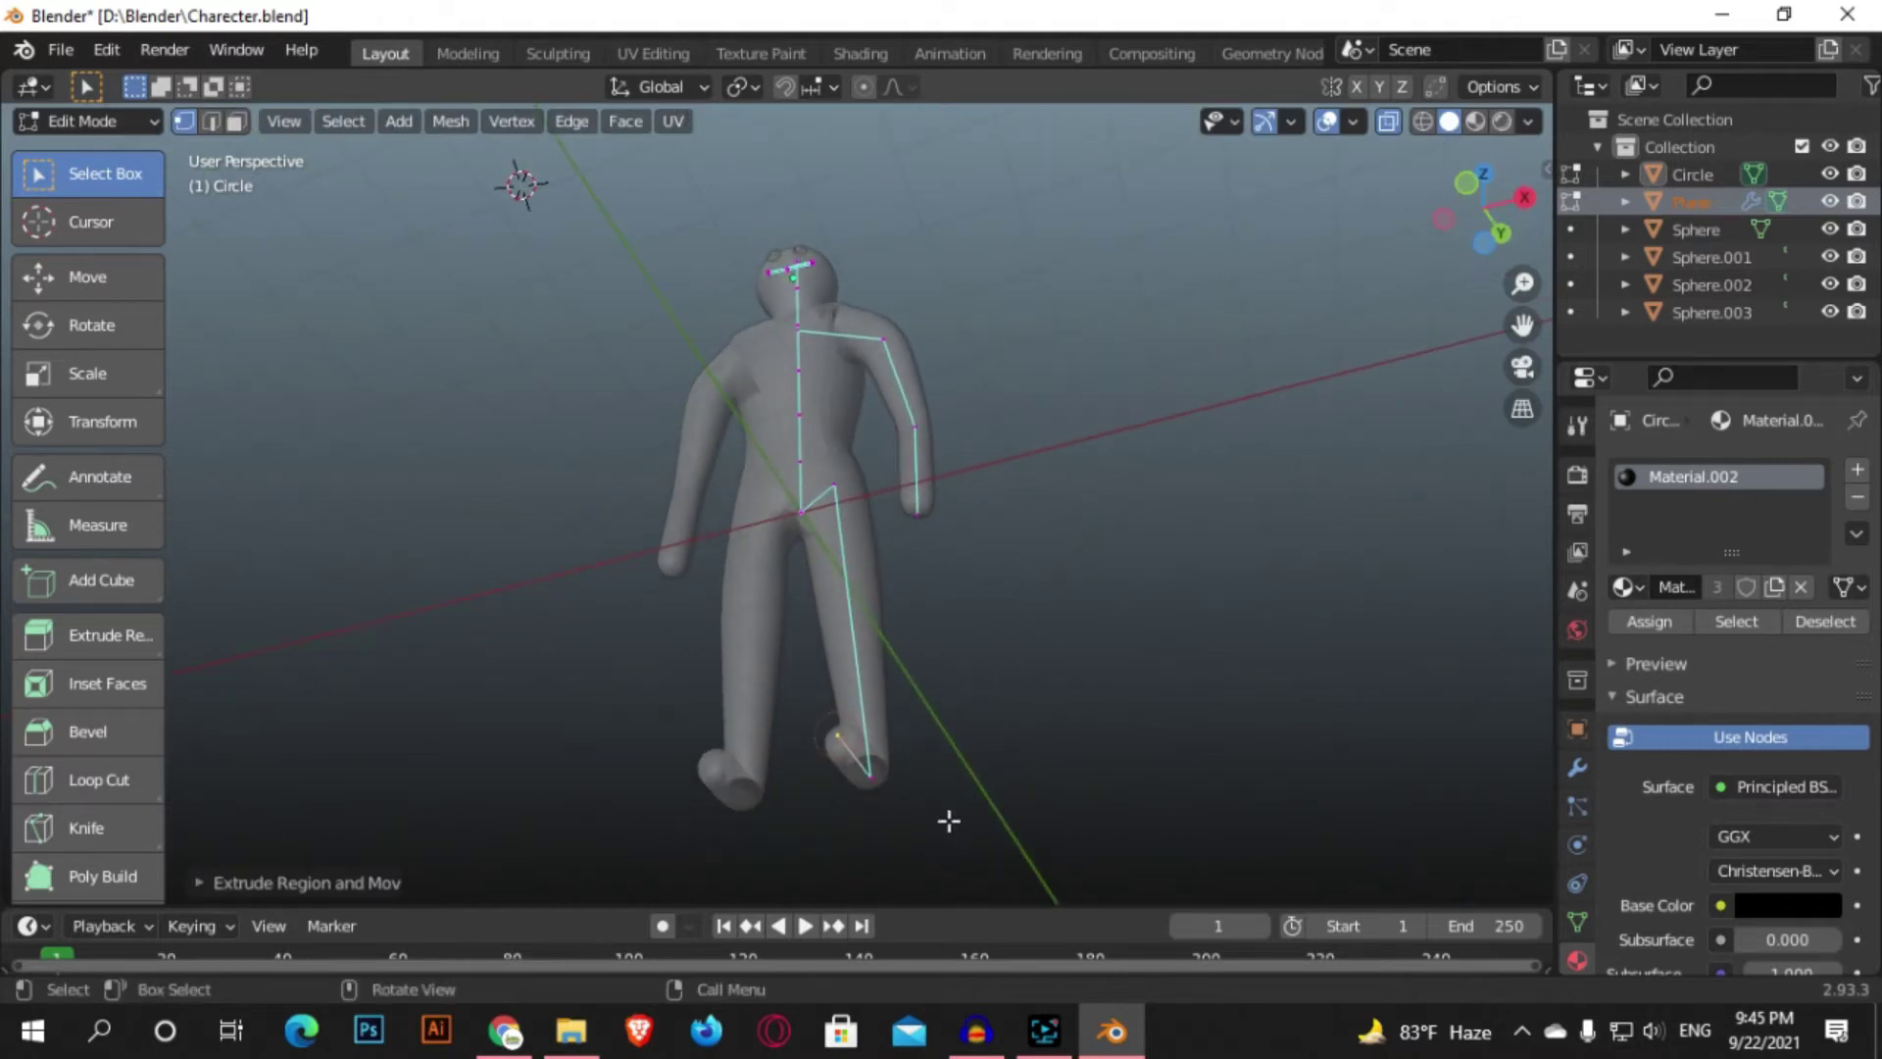
middle_click_drag(945, 715, 681, 720)
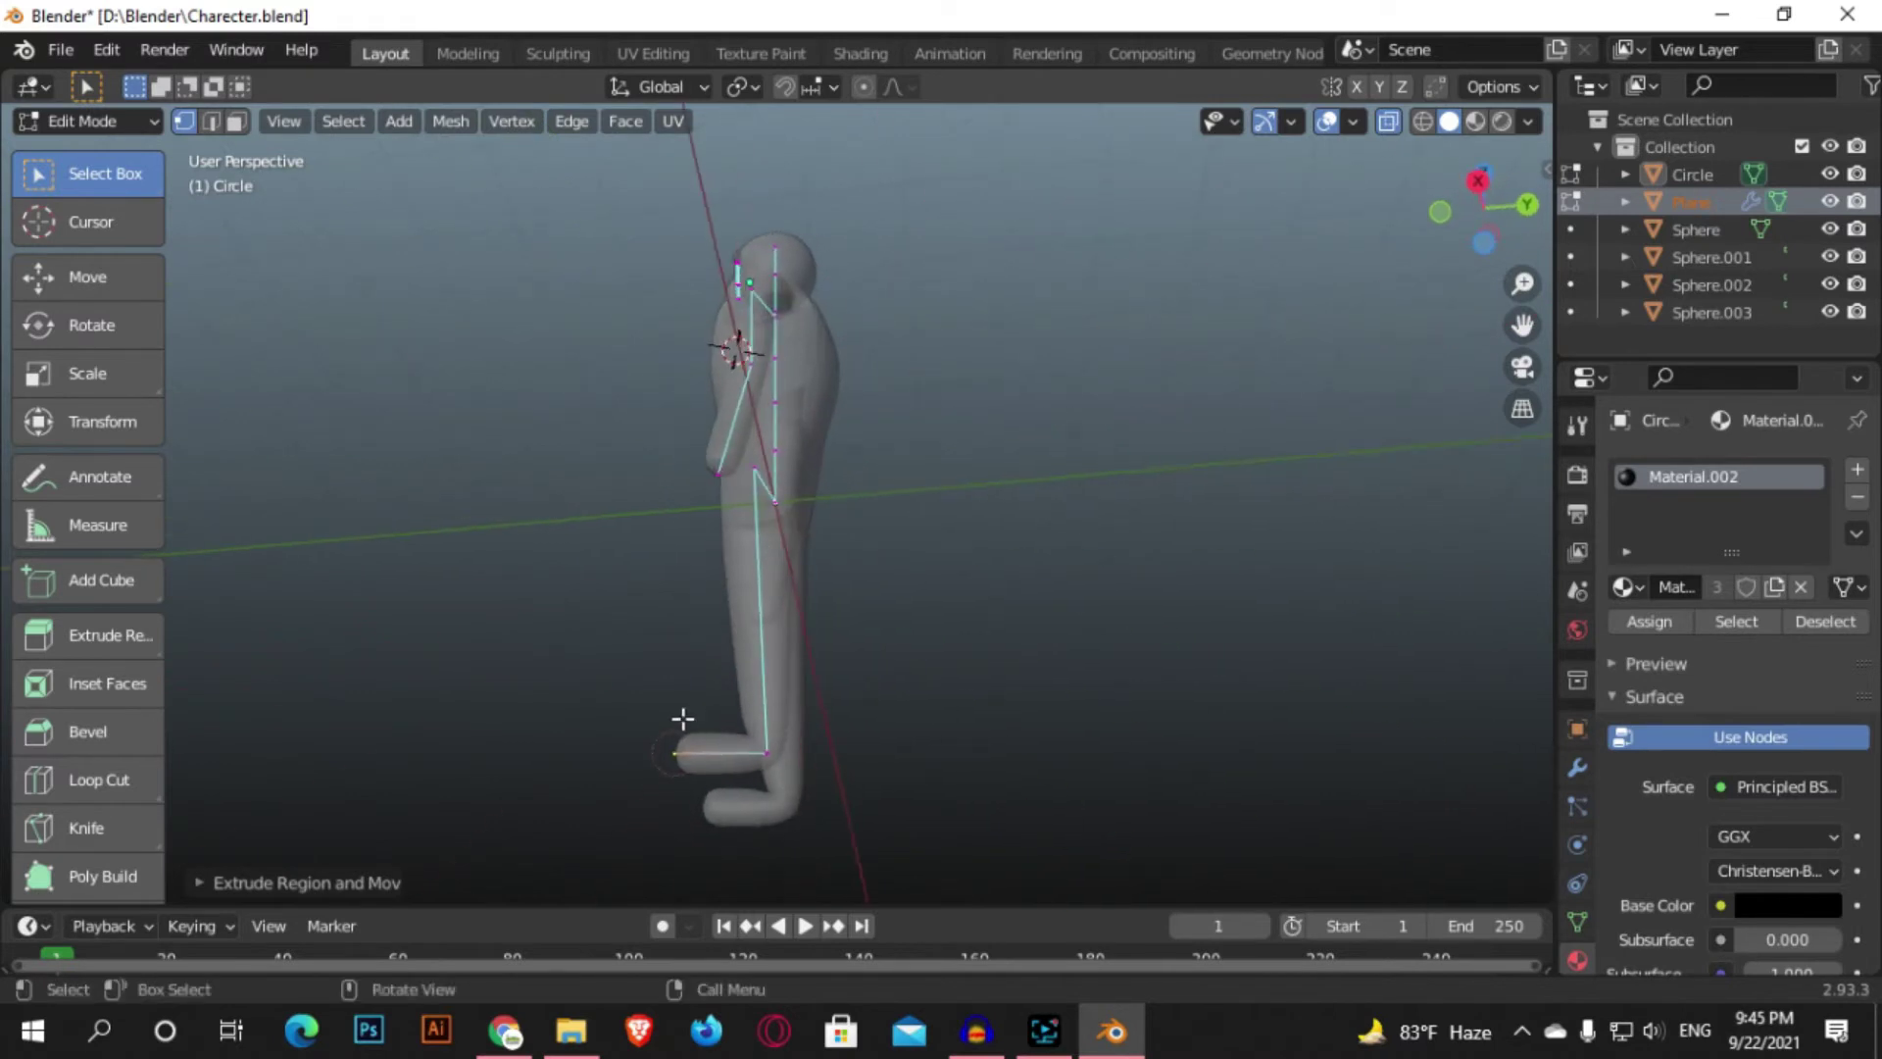
- Shrink the skin thickness at the ankle vertex by a factor of about 0.67
left_click(753, 736)
key("KP_Decimal")
scroll(854, 752, "down", 8)
scroll(866, 667, "down", 8)
middle_click_drag(870, 592, 841, 703)
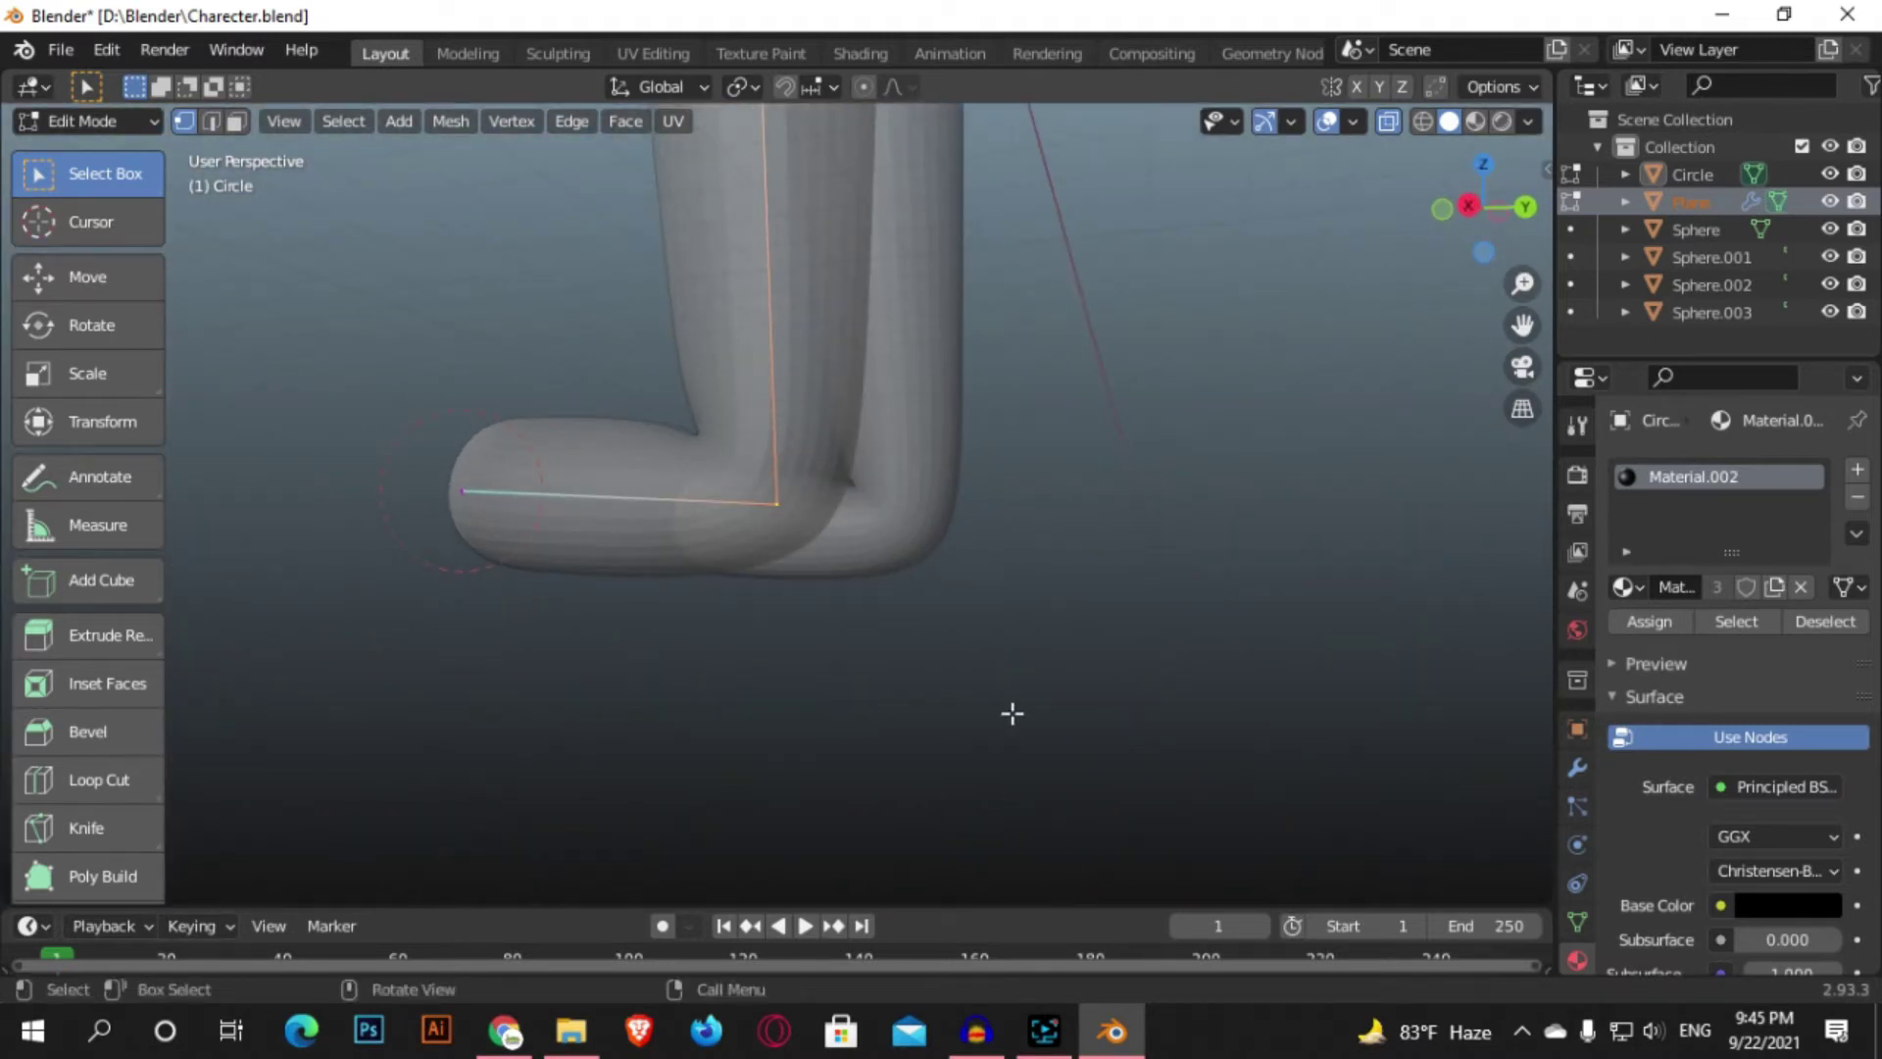
key("s")
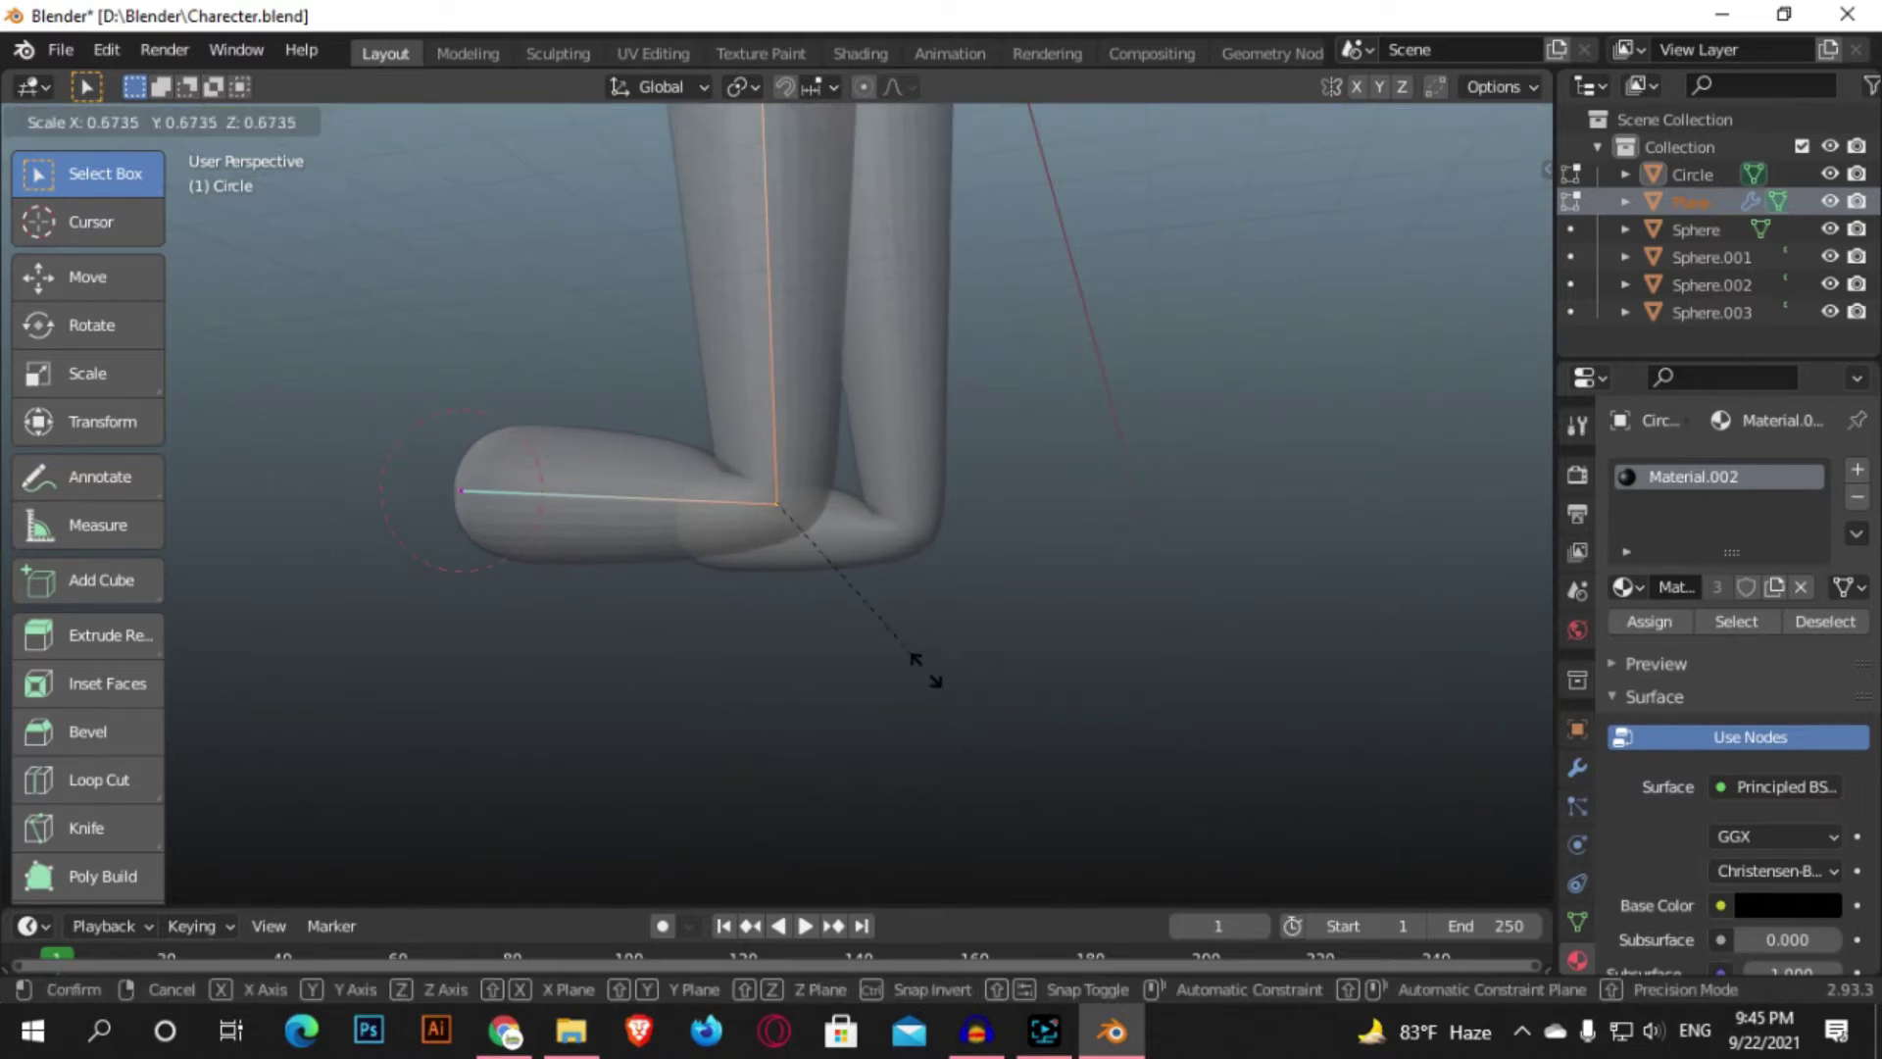
left_click(921, 670)
- Enlarge the skin thickness at the toe vertex by a factor of about 1.35
middle_click_drag(642, 538, 478, 517)
left_click_drag(375, 428, 446, 559)
key("ctrl+a")
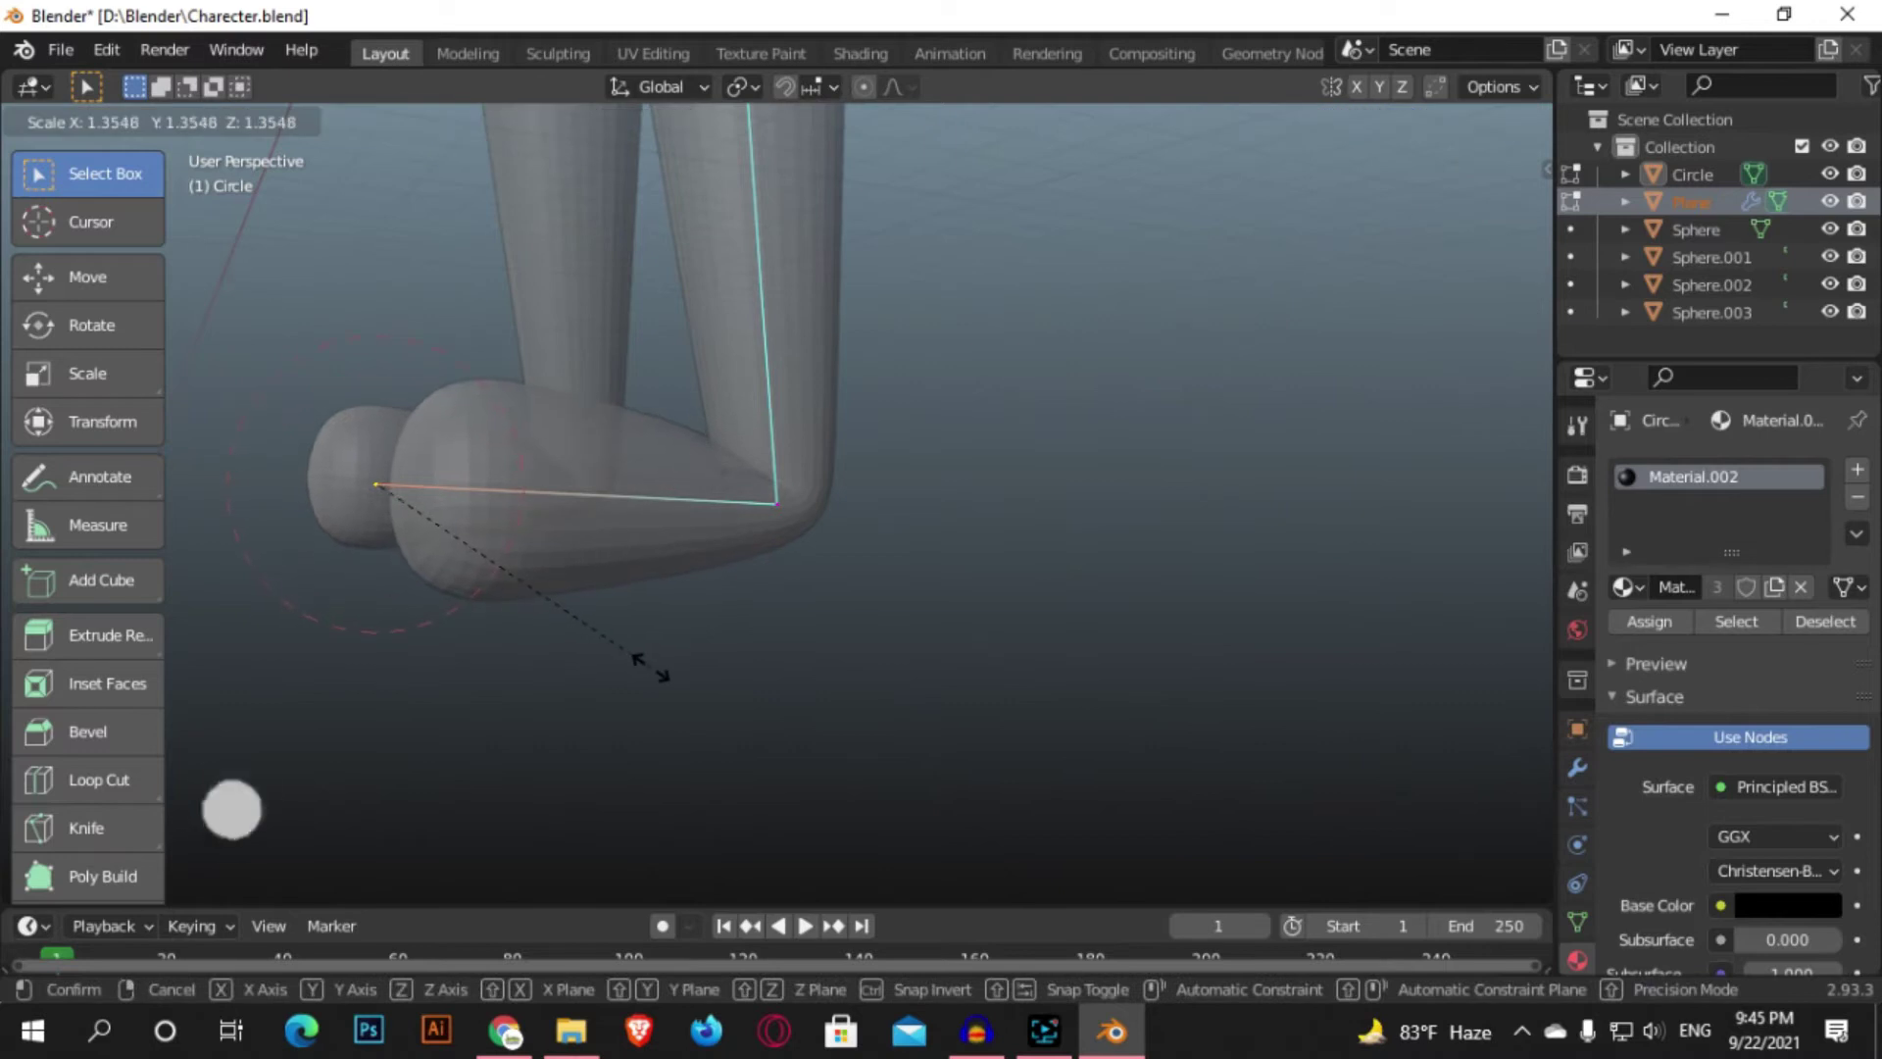
left_click(649, 666)
scroll(651, 608, "down", 6)
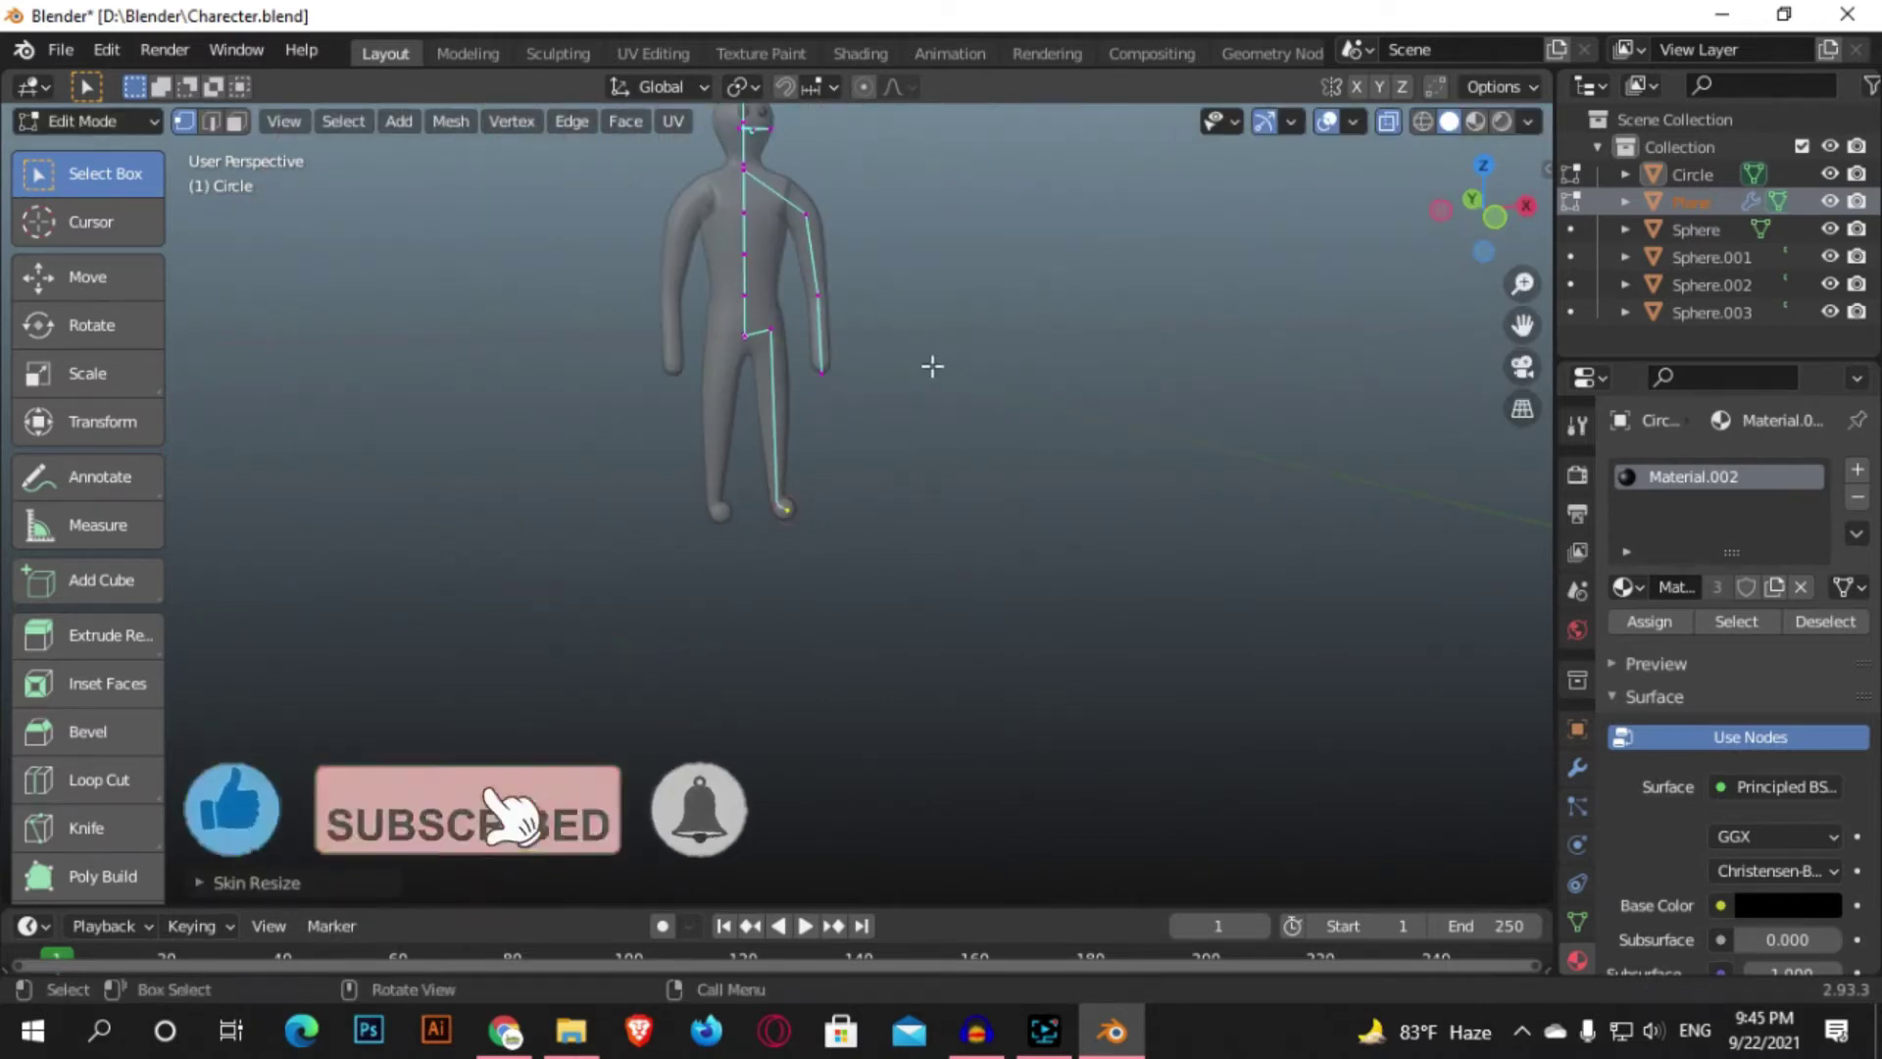
- Turn off X-ray, return to Object Mode and deselect everything
left_click(1388, 120)
key("Tab")
left_click(1121, 339)
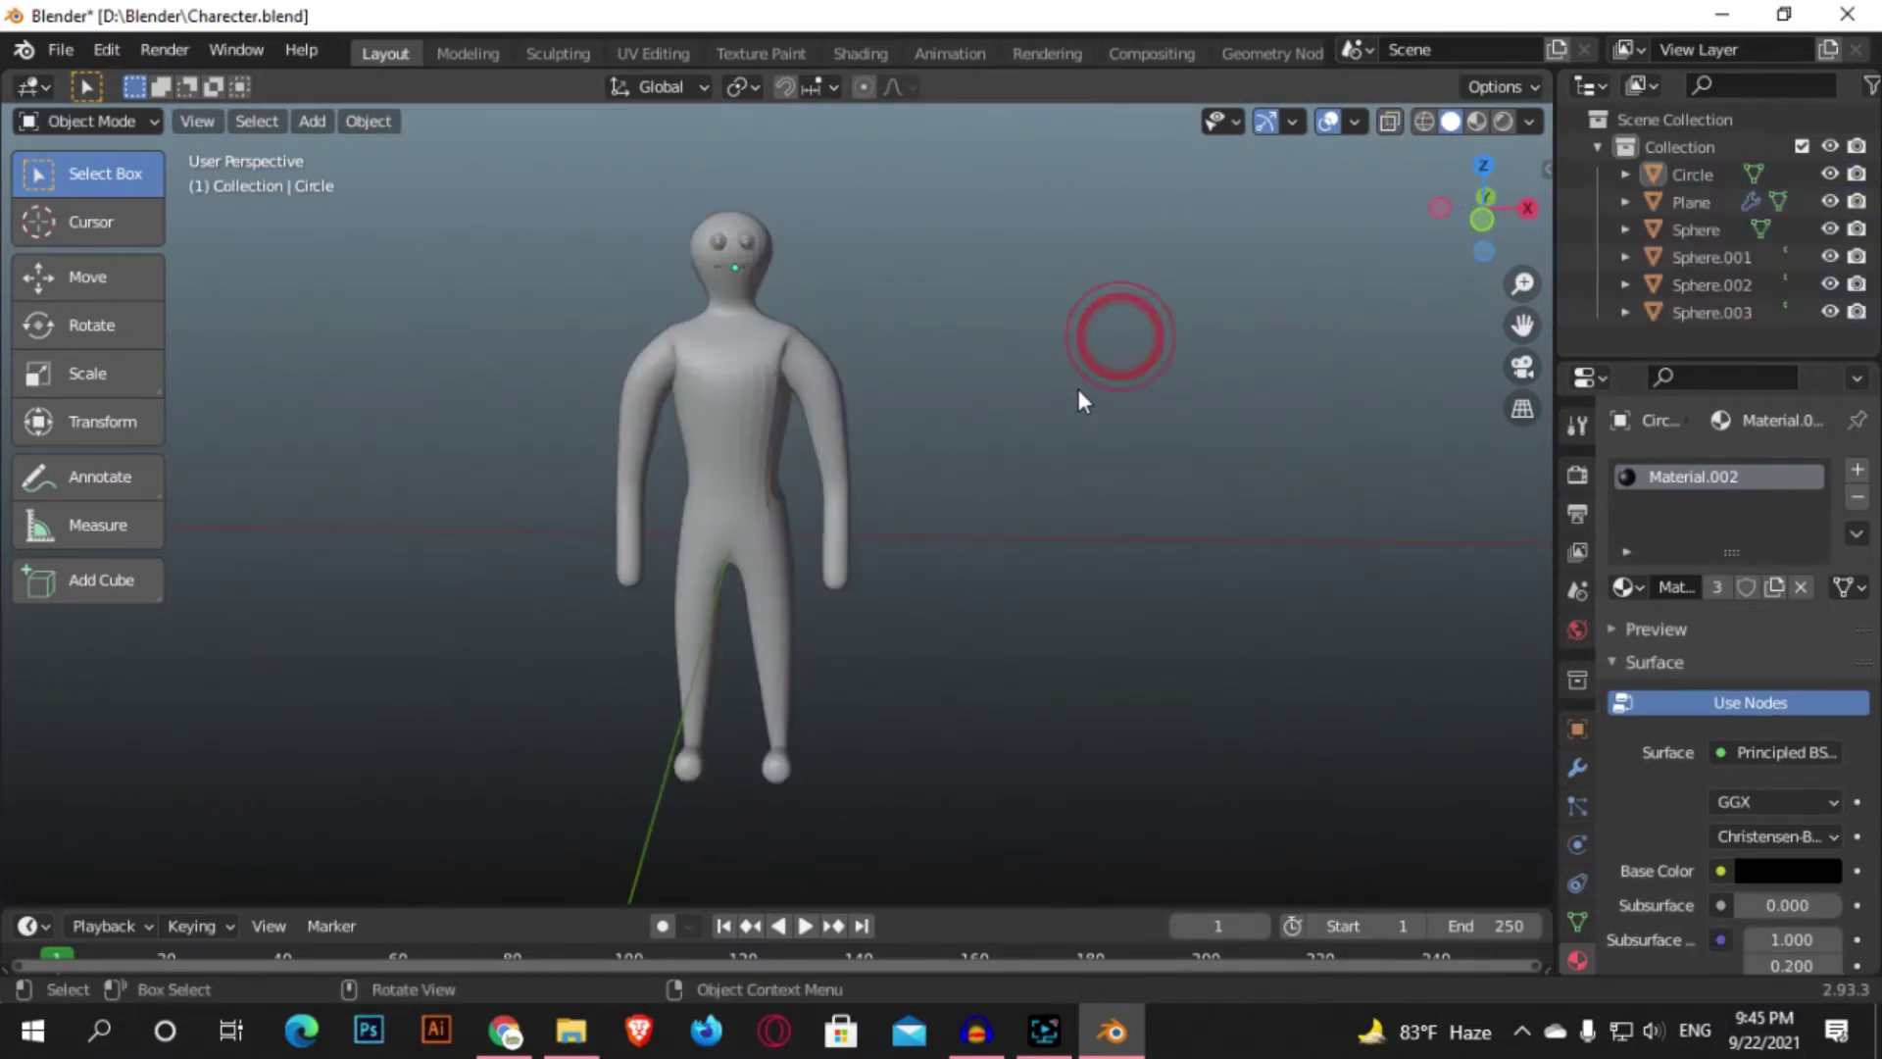
left_click(90, 51)
left_click(137, 439)
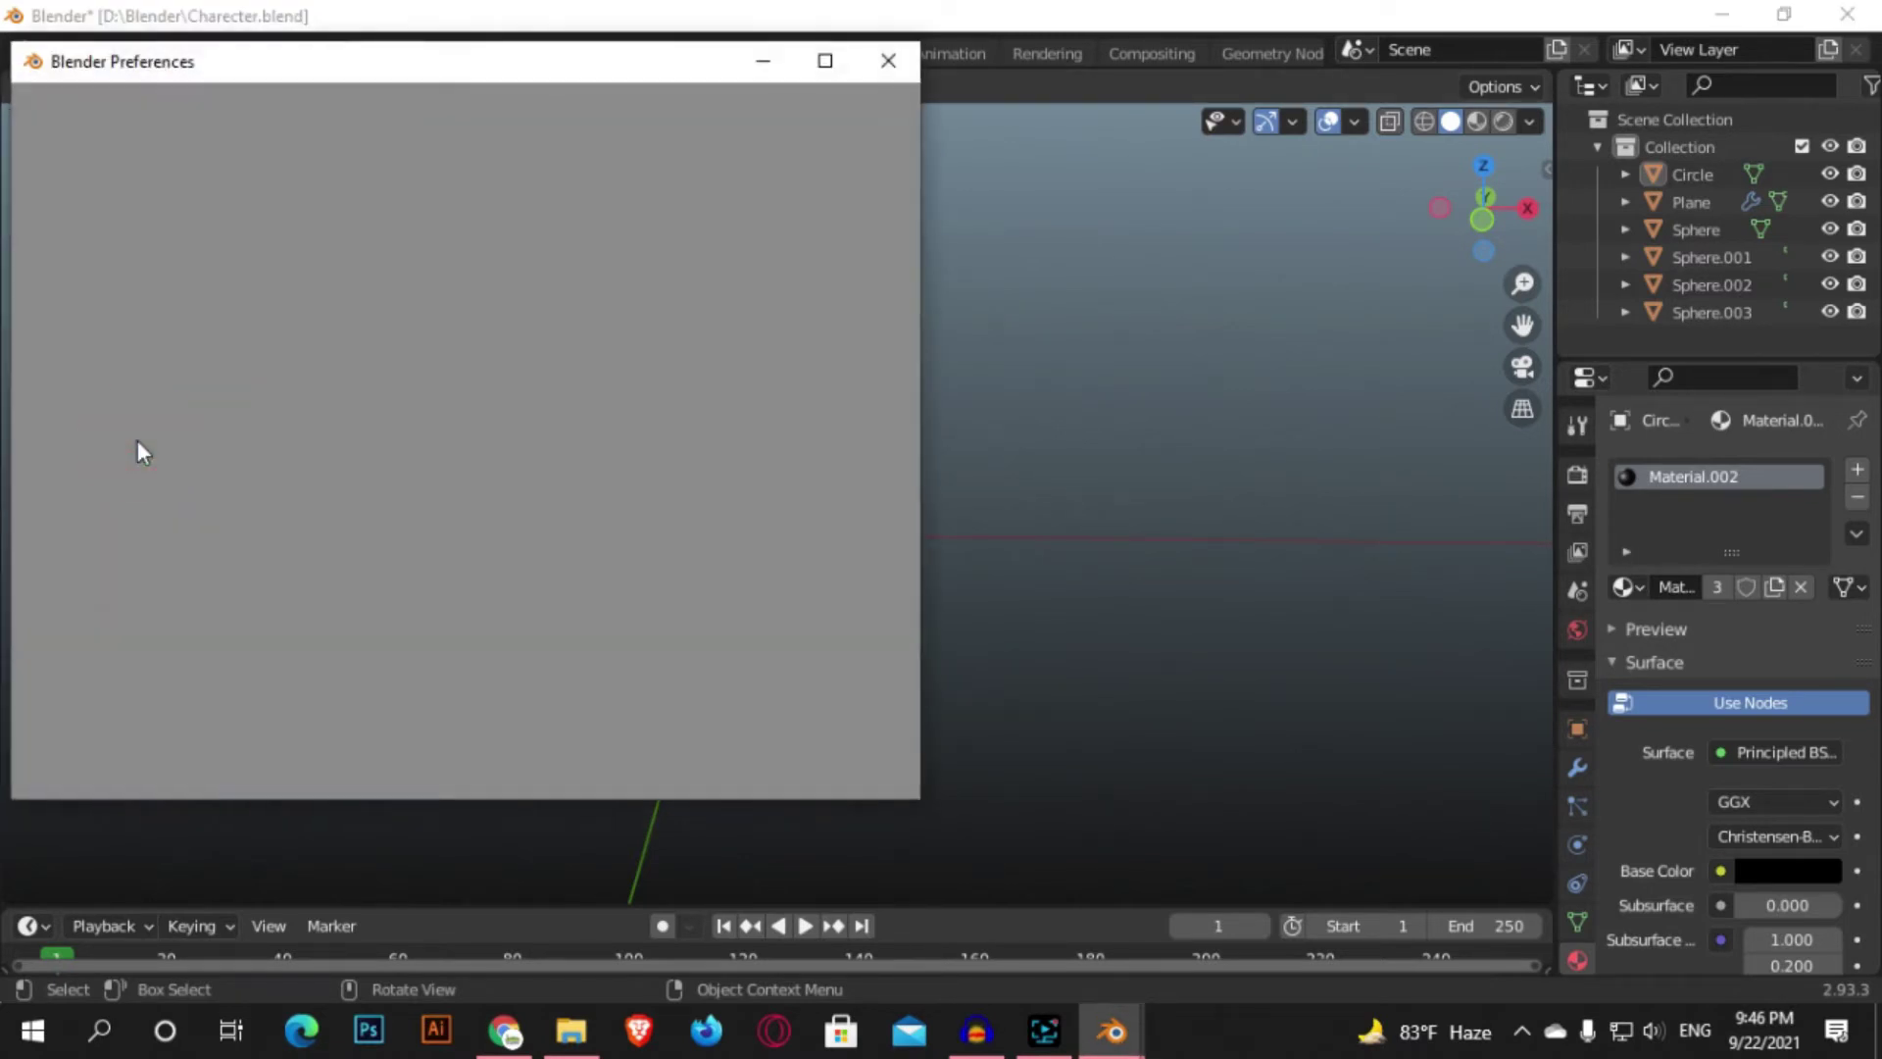
left_click(890, 75)
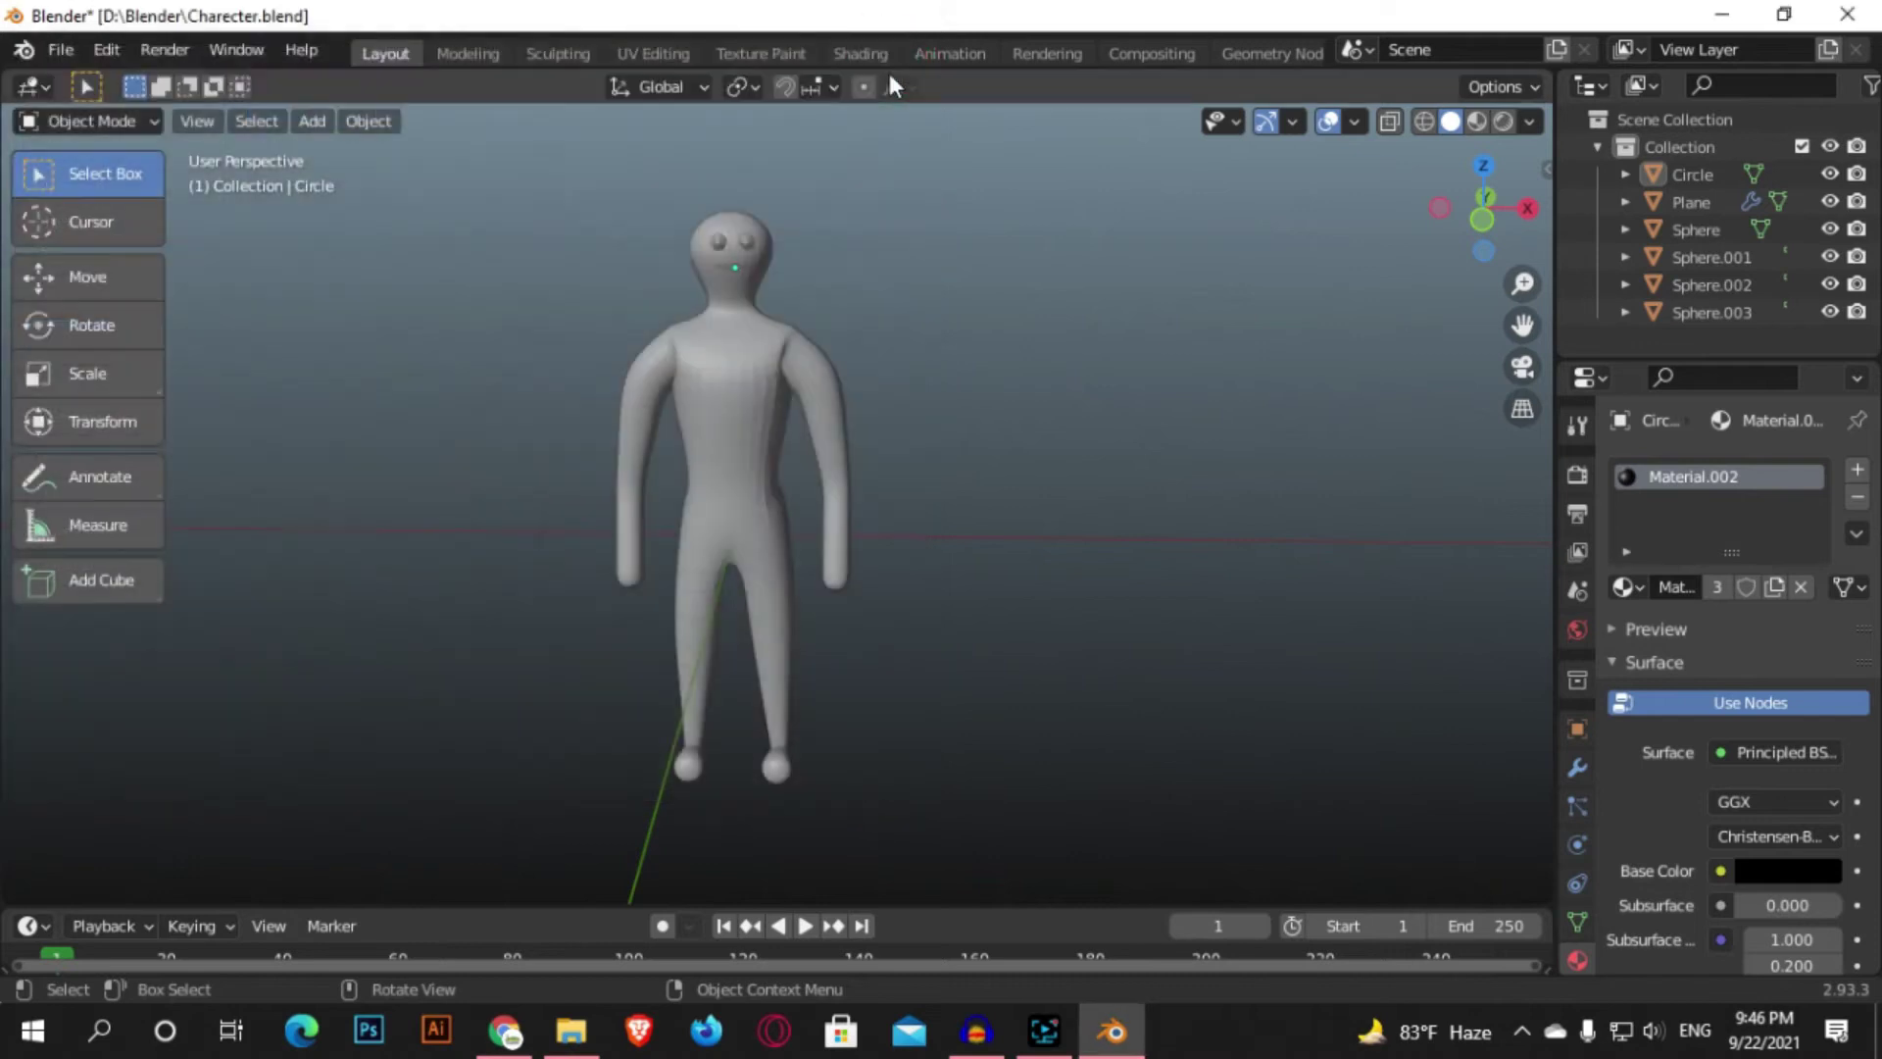
key("shift+a")
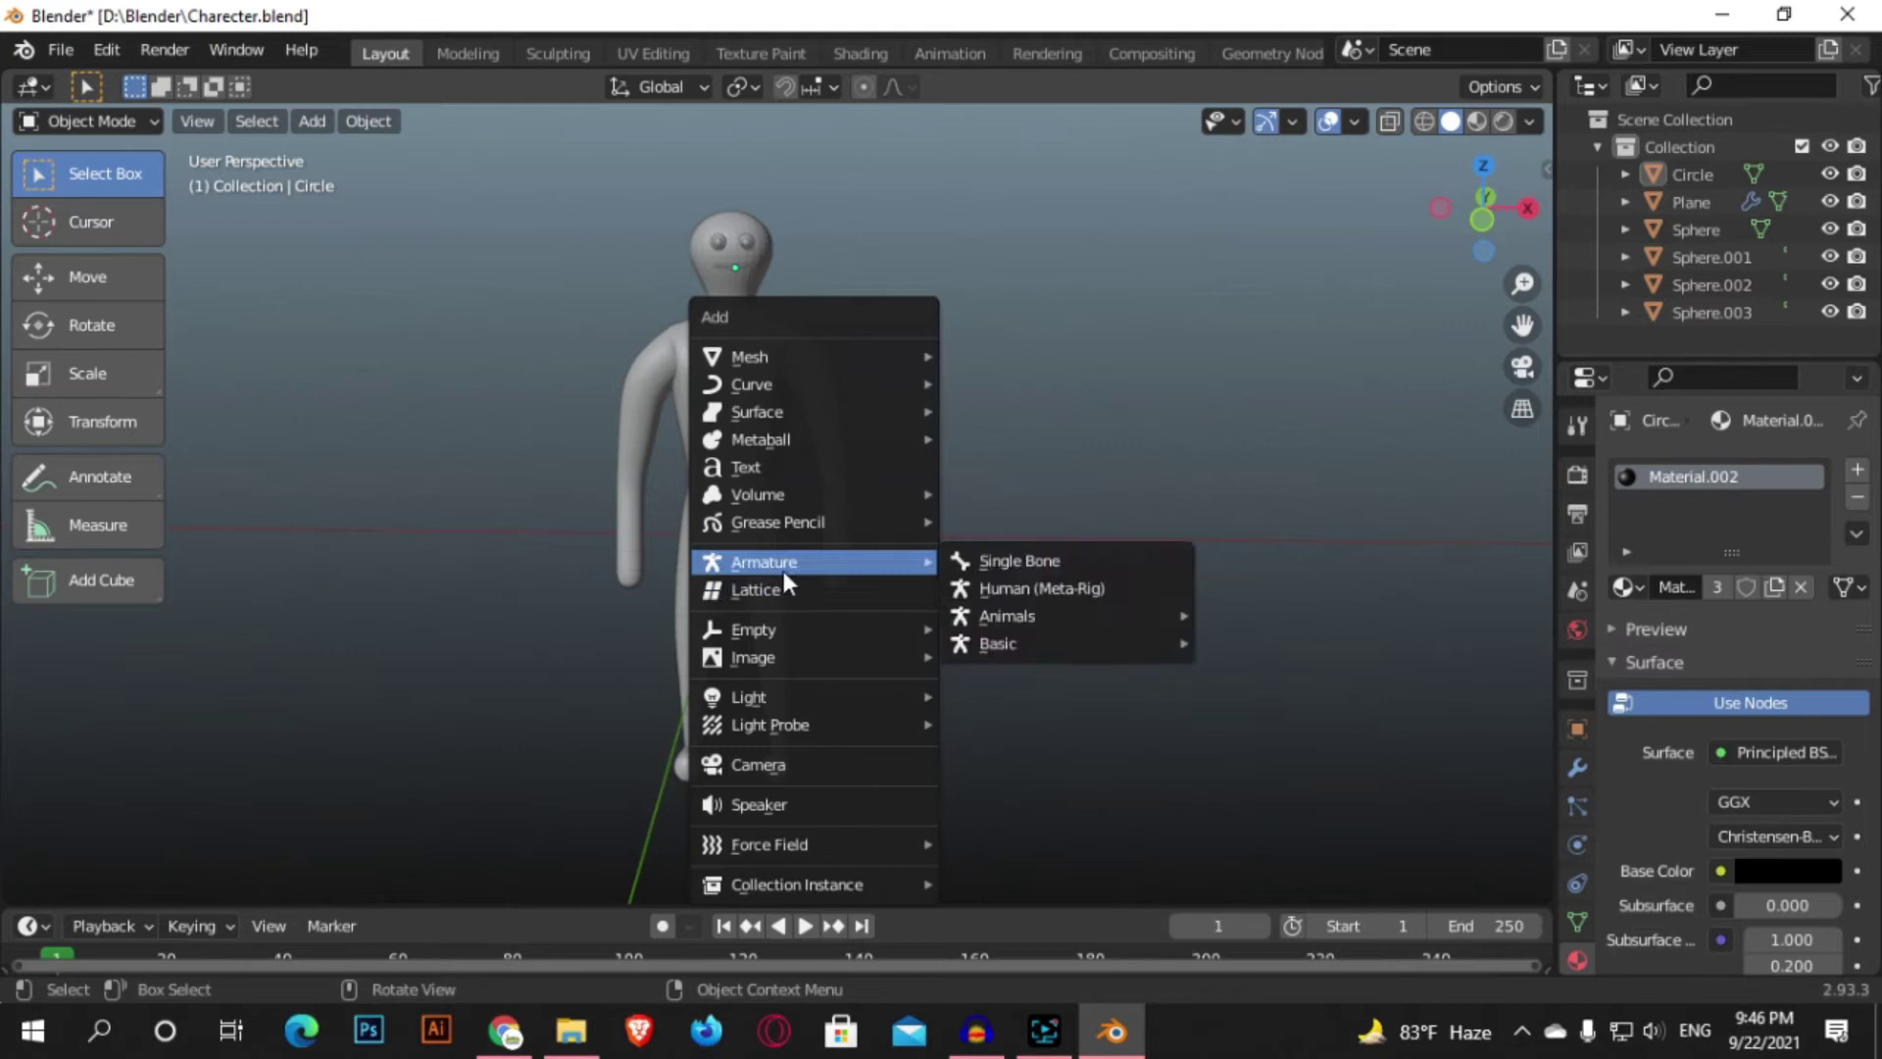
mouse_move(740, 578)
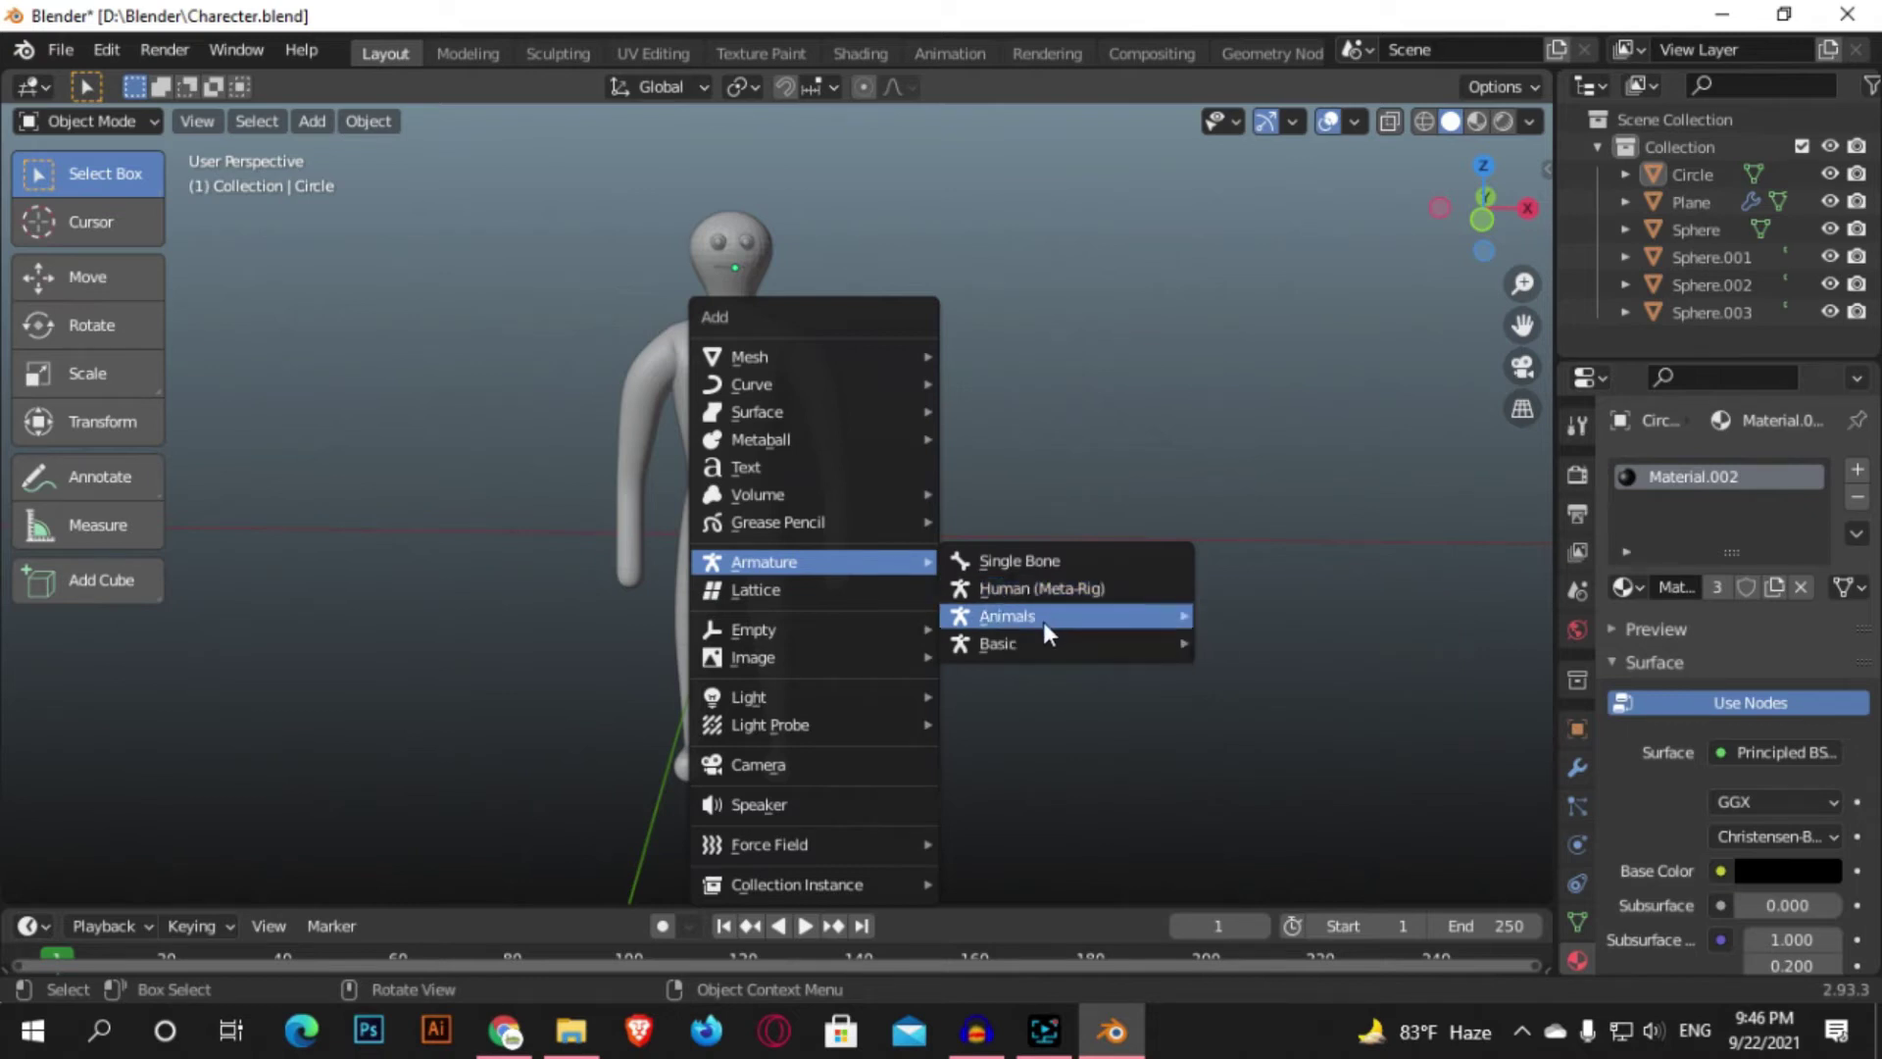
mouse_move(1045, 635)
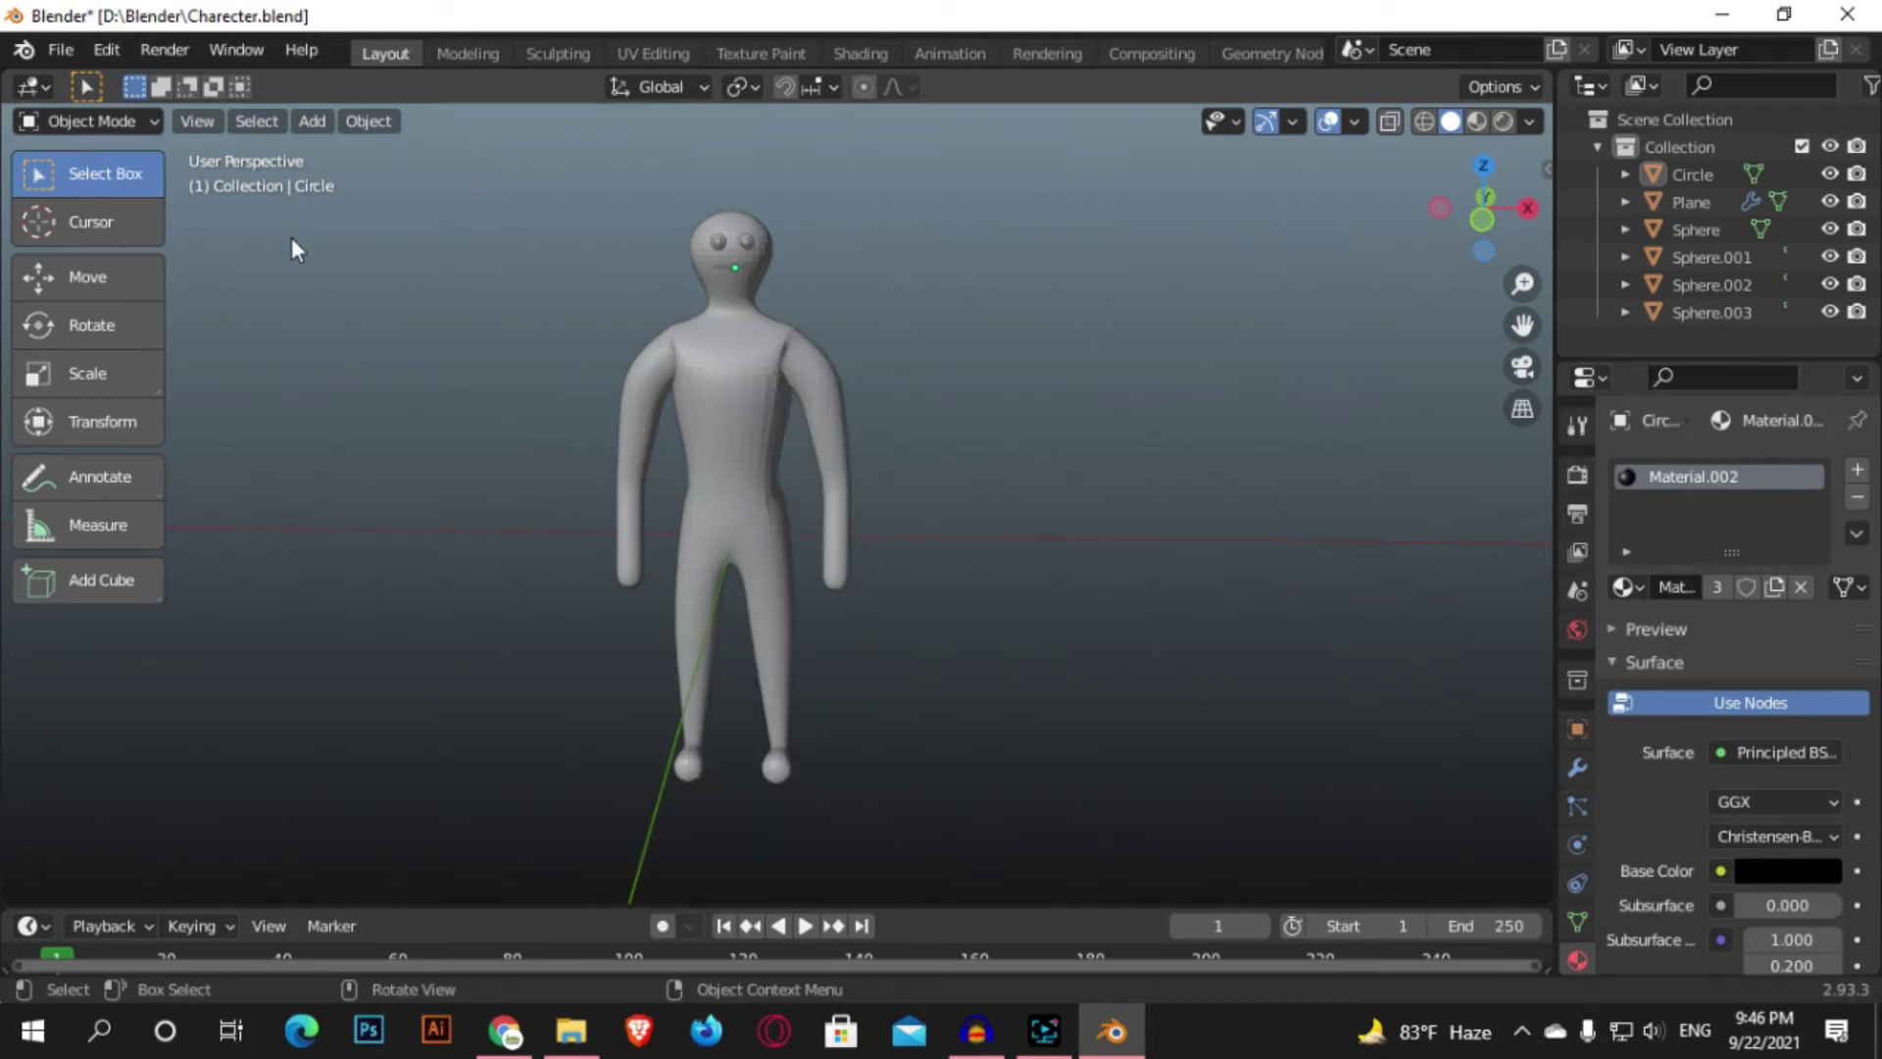
- Search the add-ons for "rigging" to find the Rigging: Rigify add-on, then save and close the preferences
left_click(107, 49)
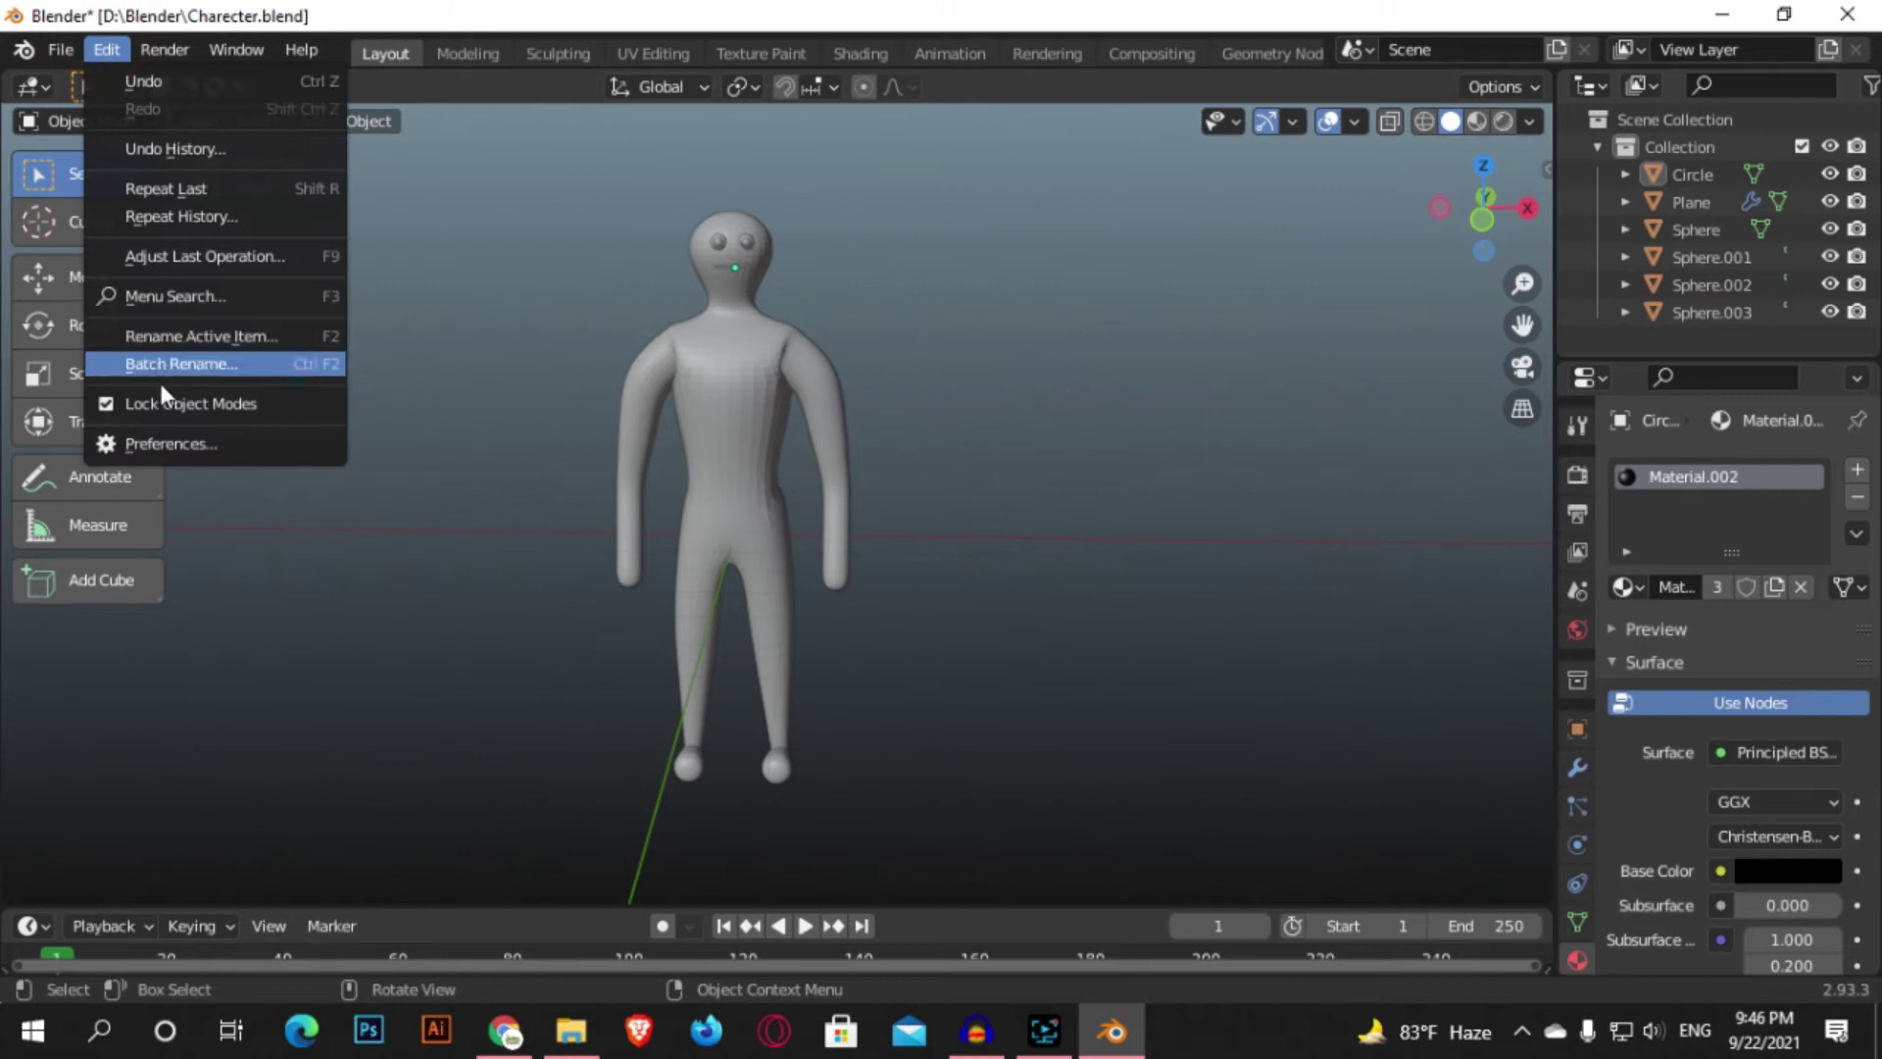
left_click(167, 442)
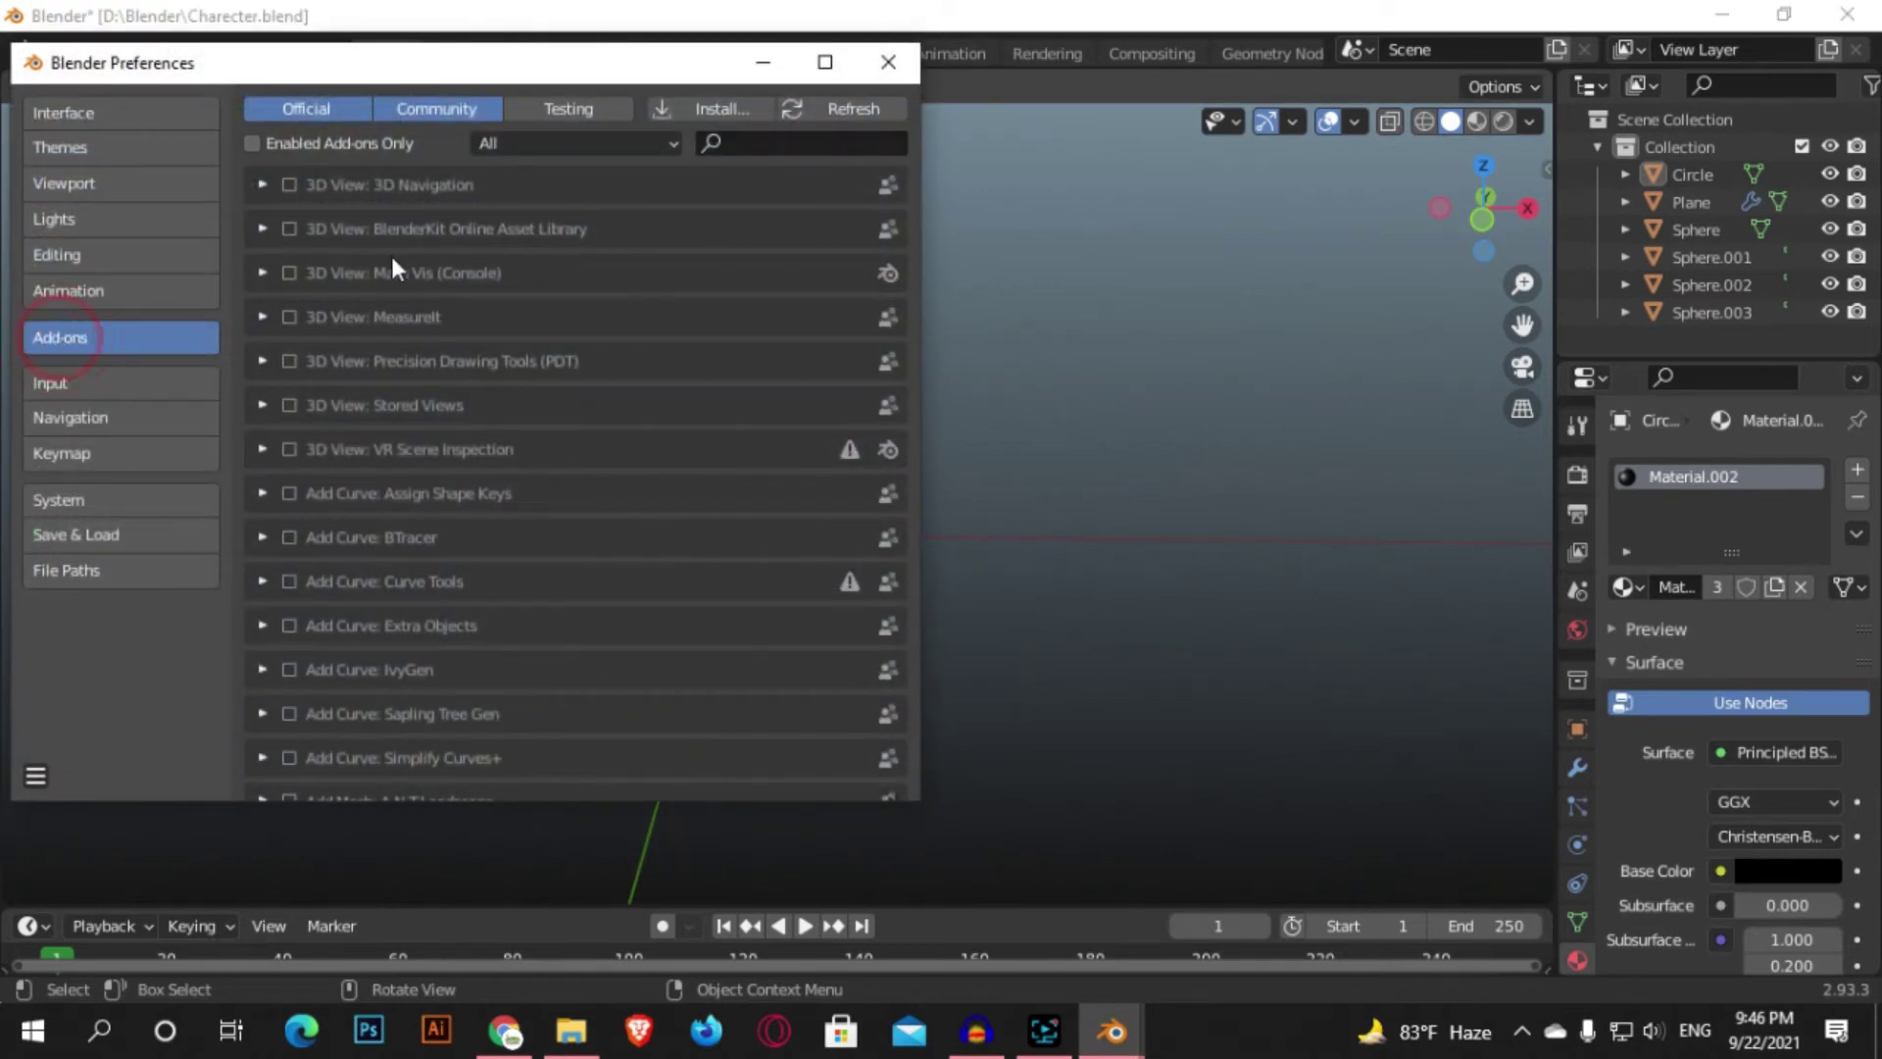
left_click(754, 143)
type("rigging")
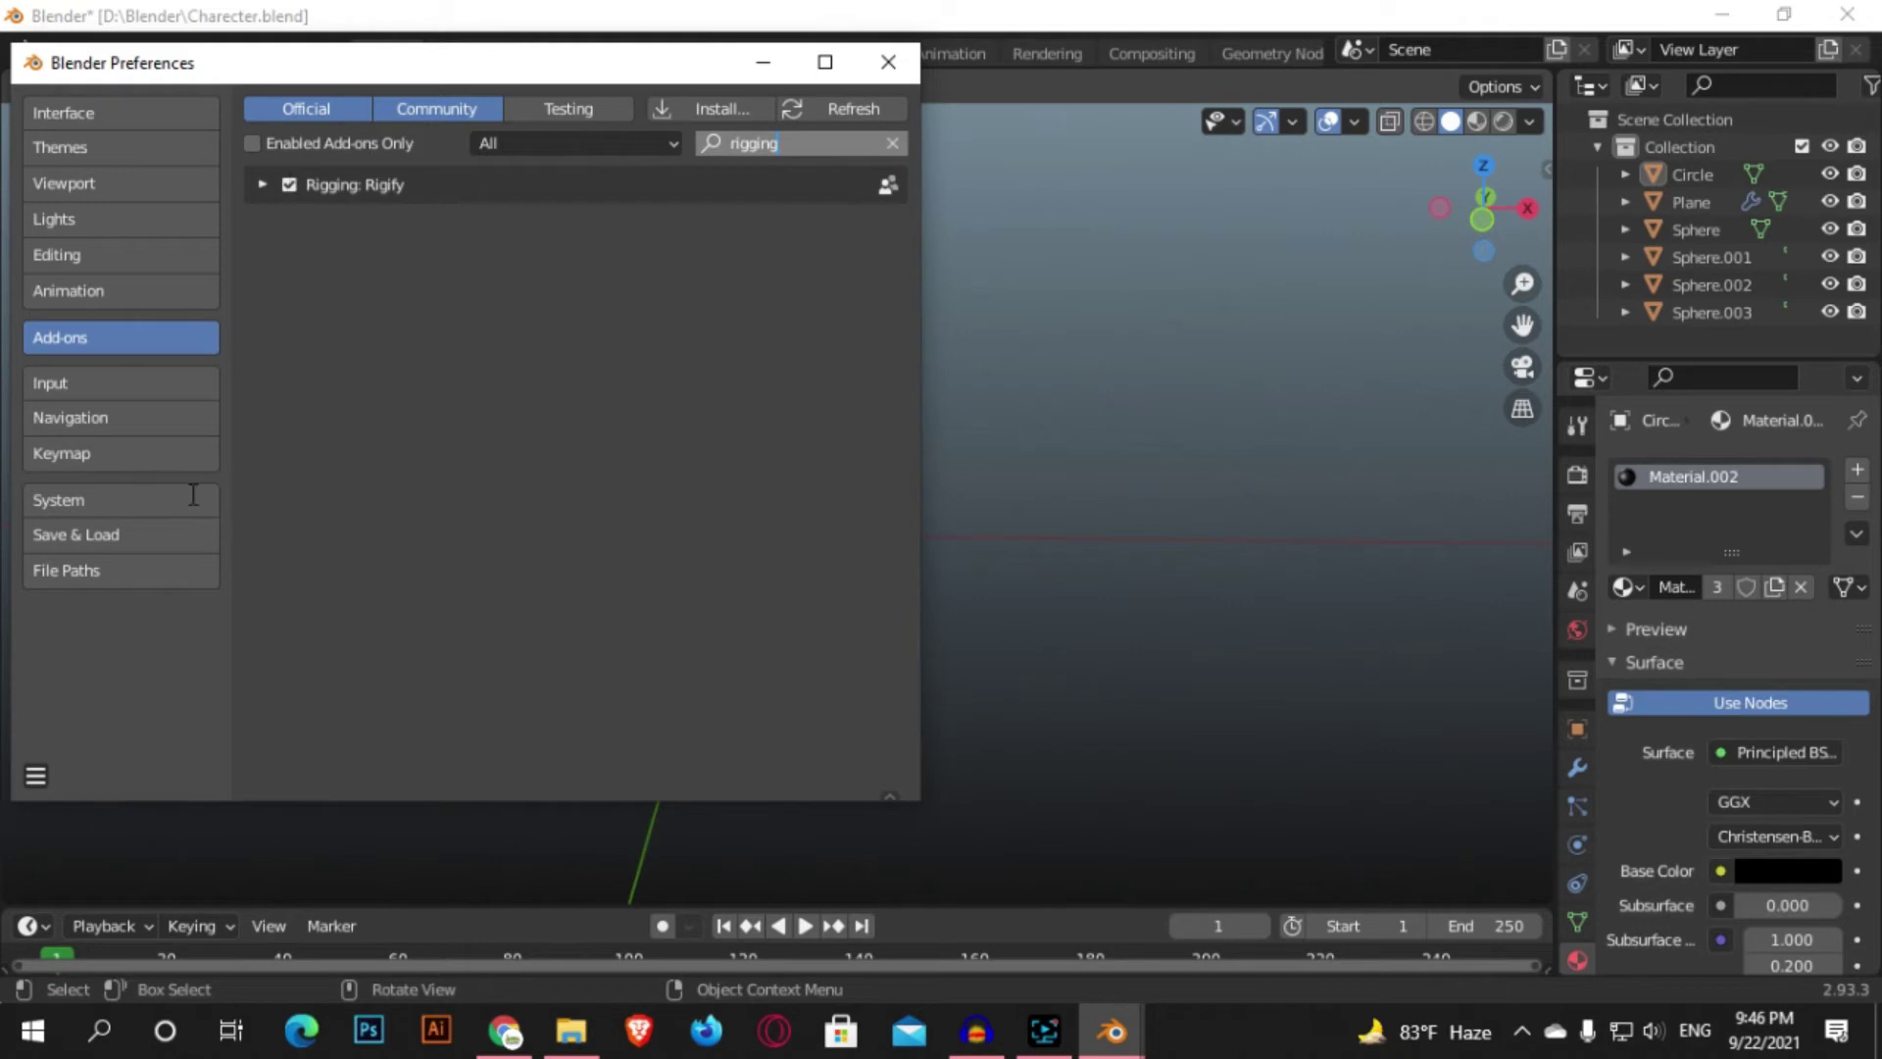
left_click(35, 777)
left_click(36, 776)
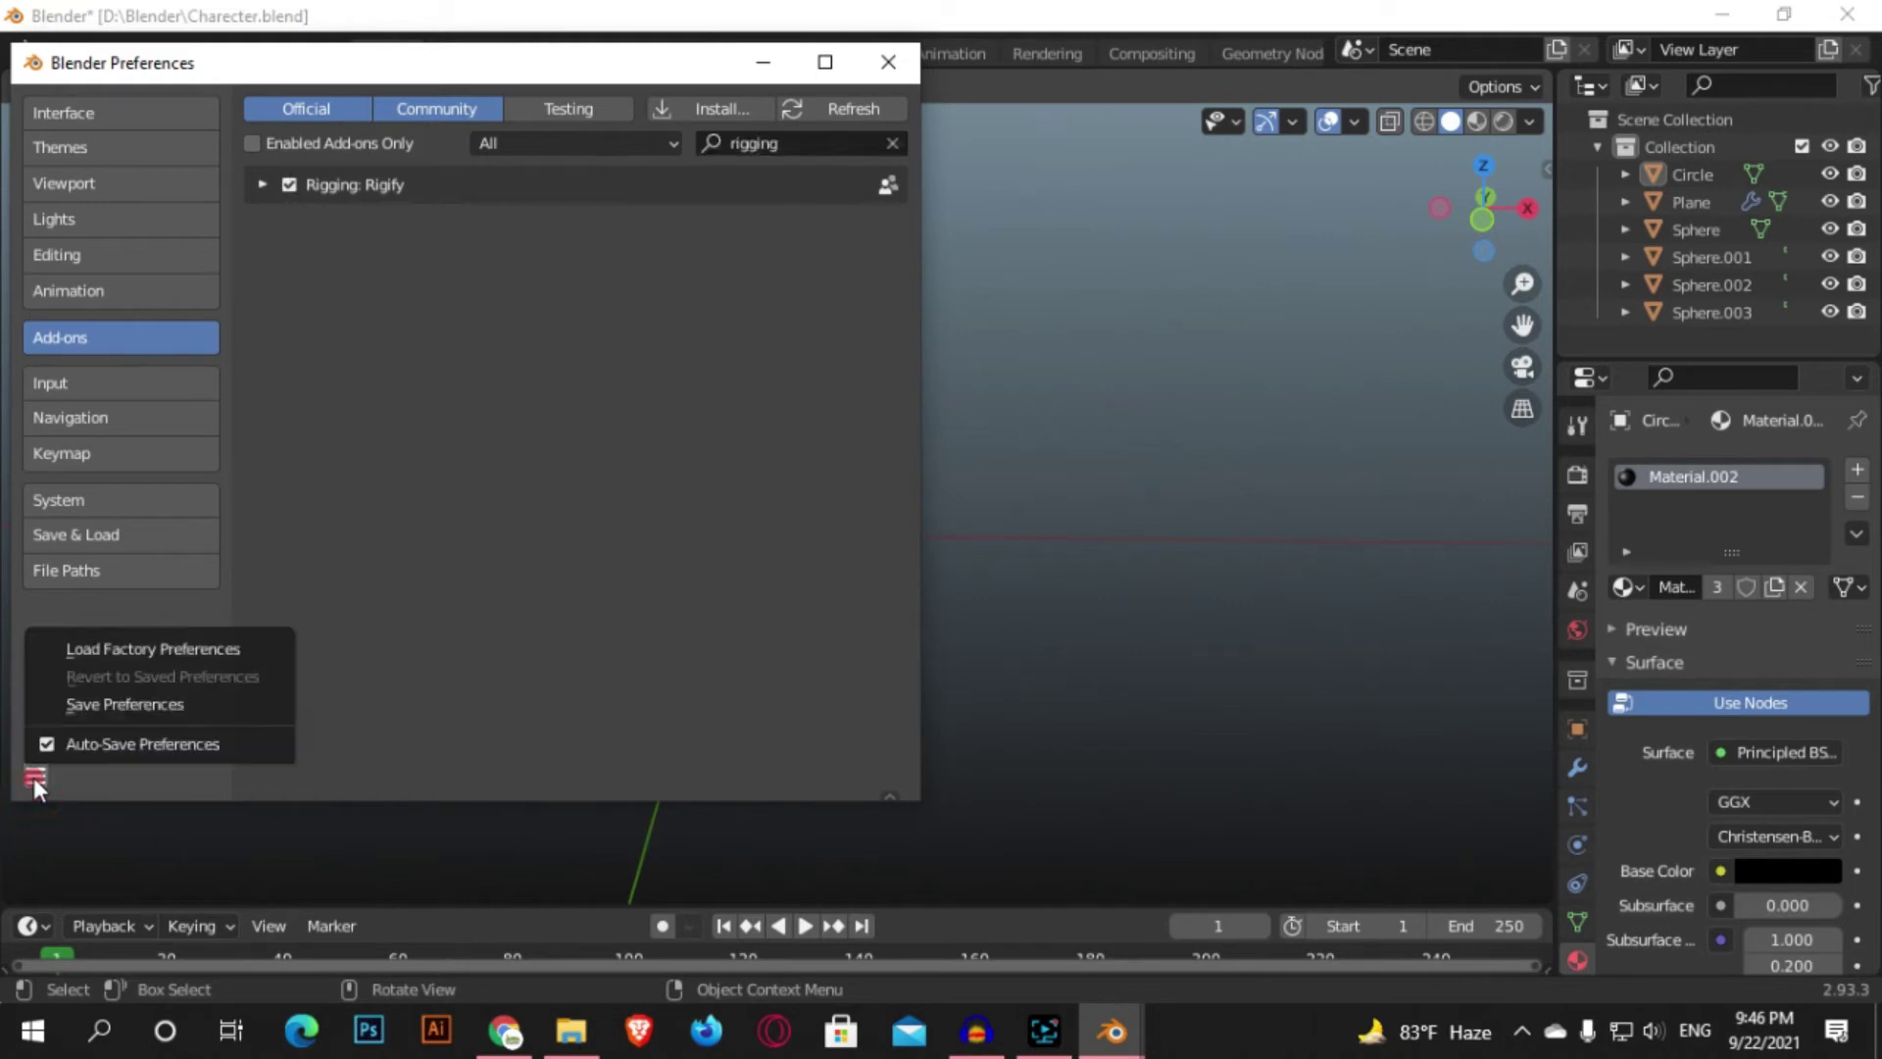
left_click(111, 705)
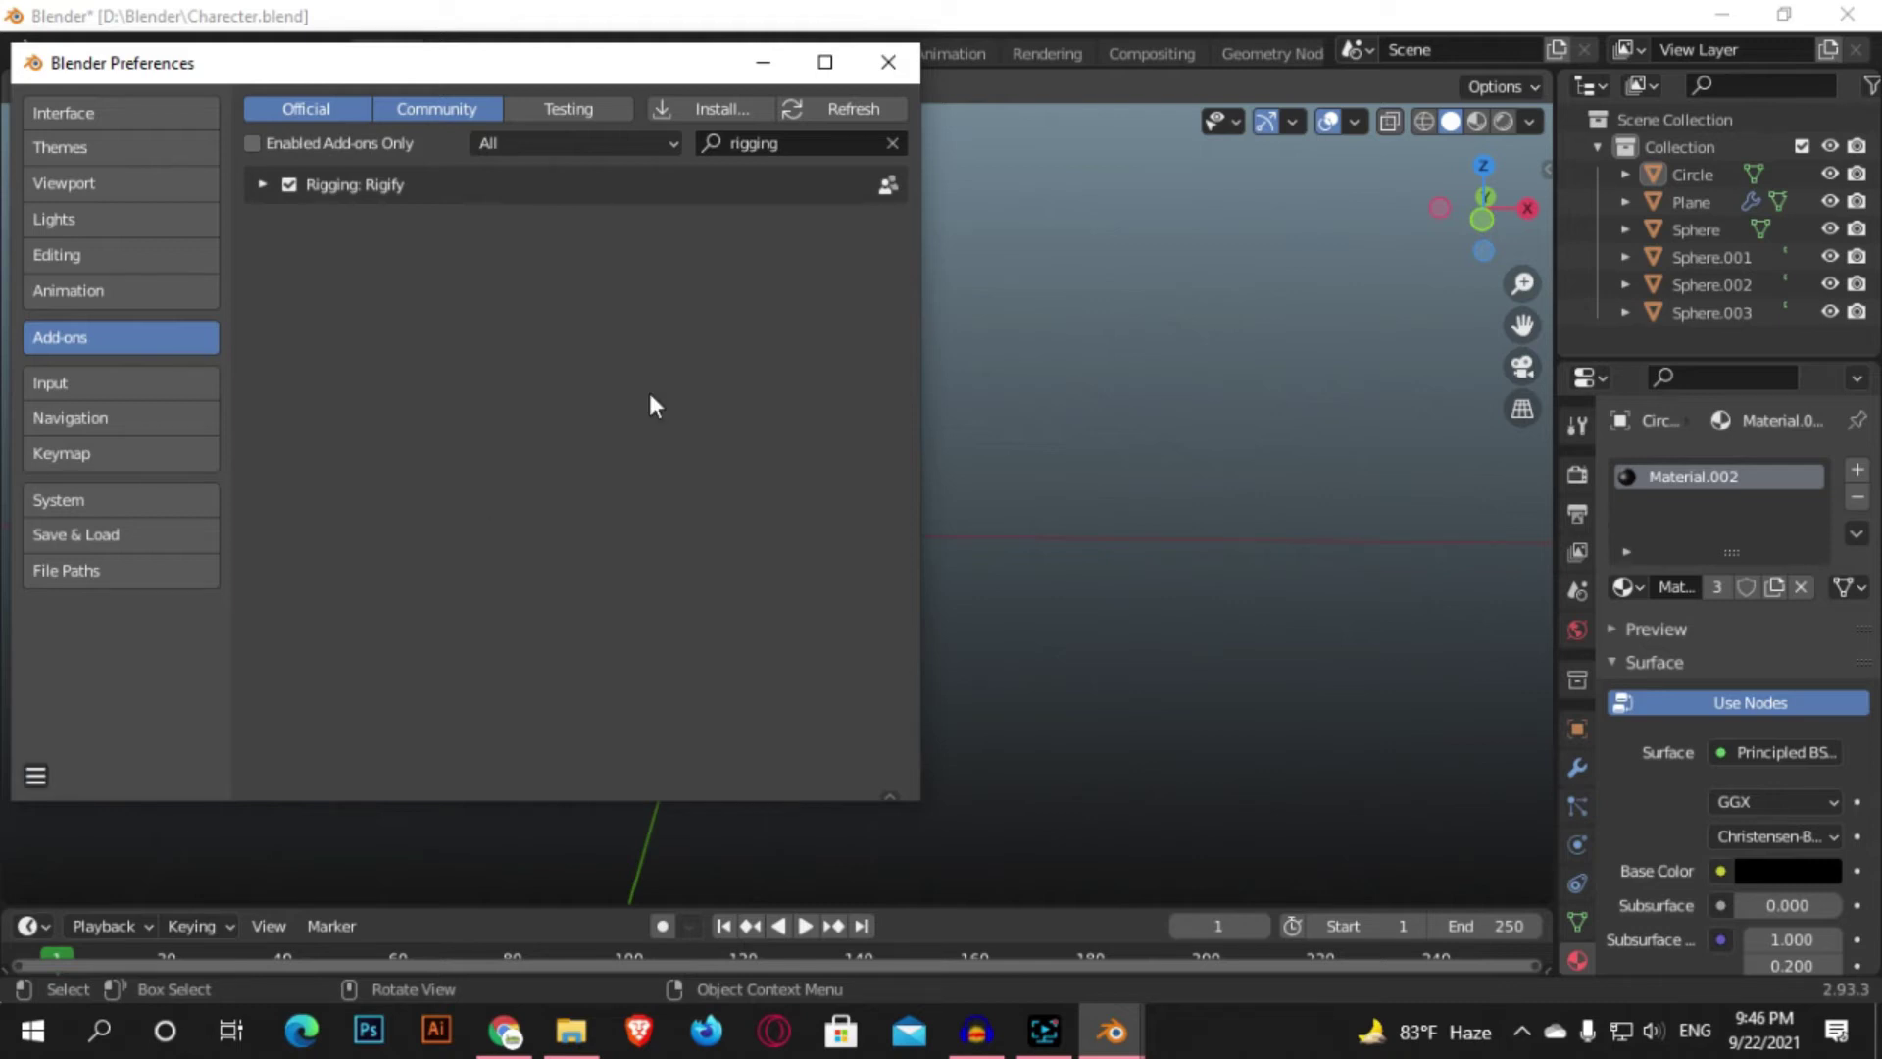
left_click(887, 62)
key("shift+a")
mouse_move(714, 433)
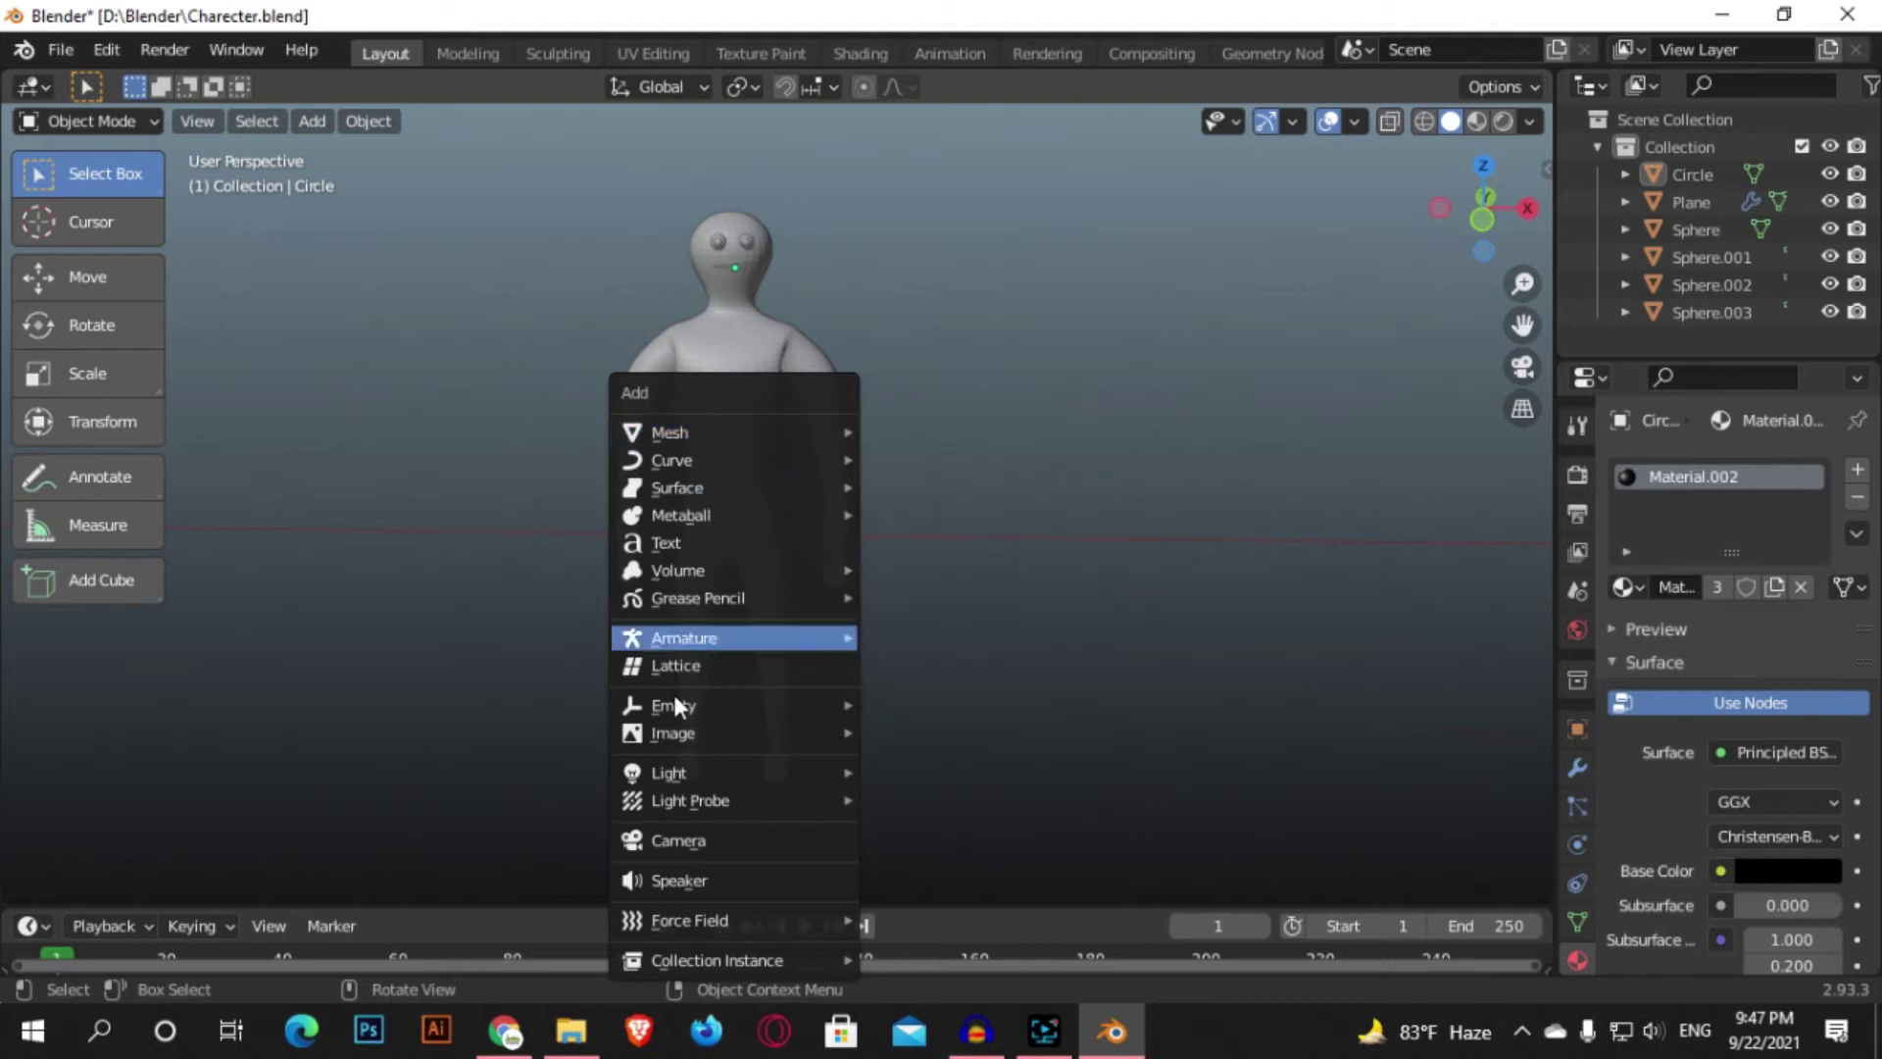
mouse_move(705, 644)
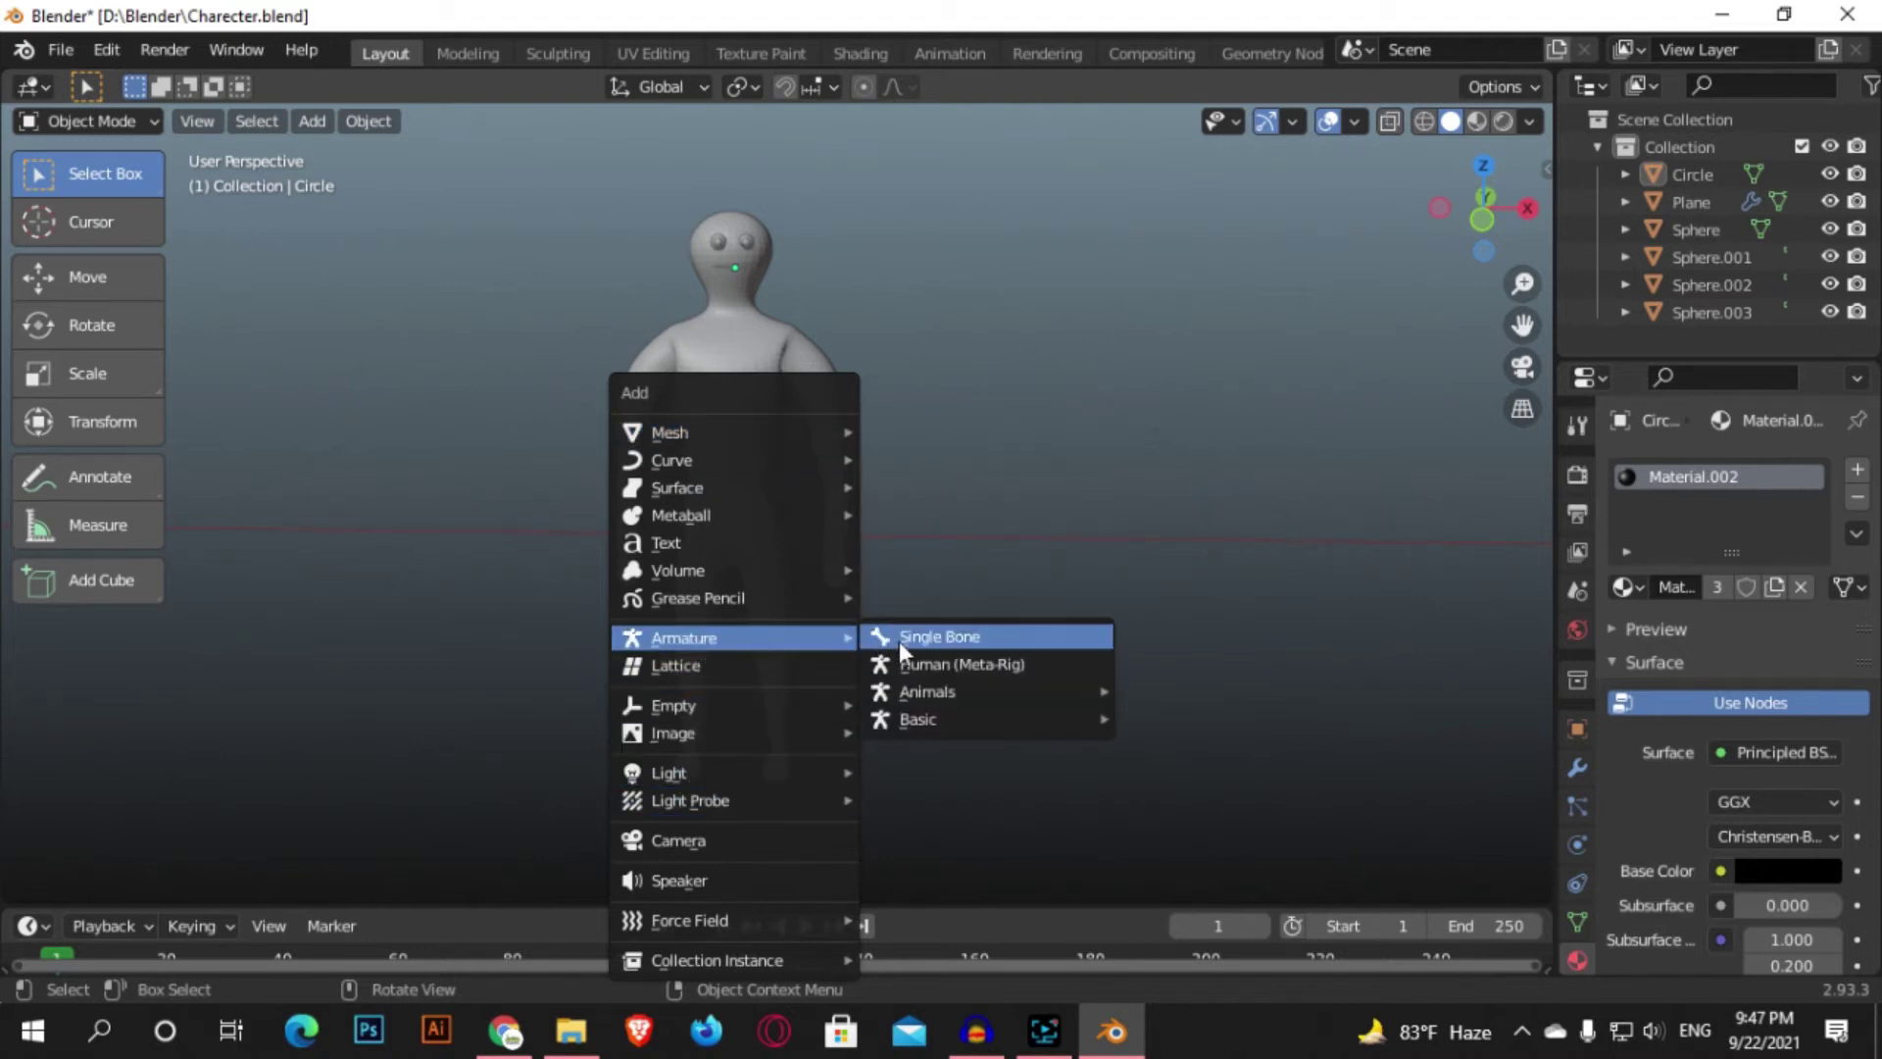
left_click(1043, 432)
- Snap the 3D cursor to the world origin
scroll(980, 412, "down", 4)
right_click(592, 283, "shift")
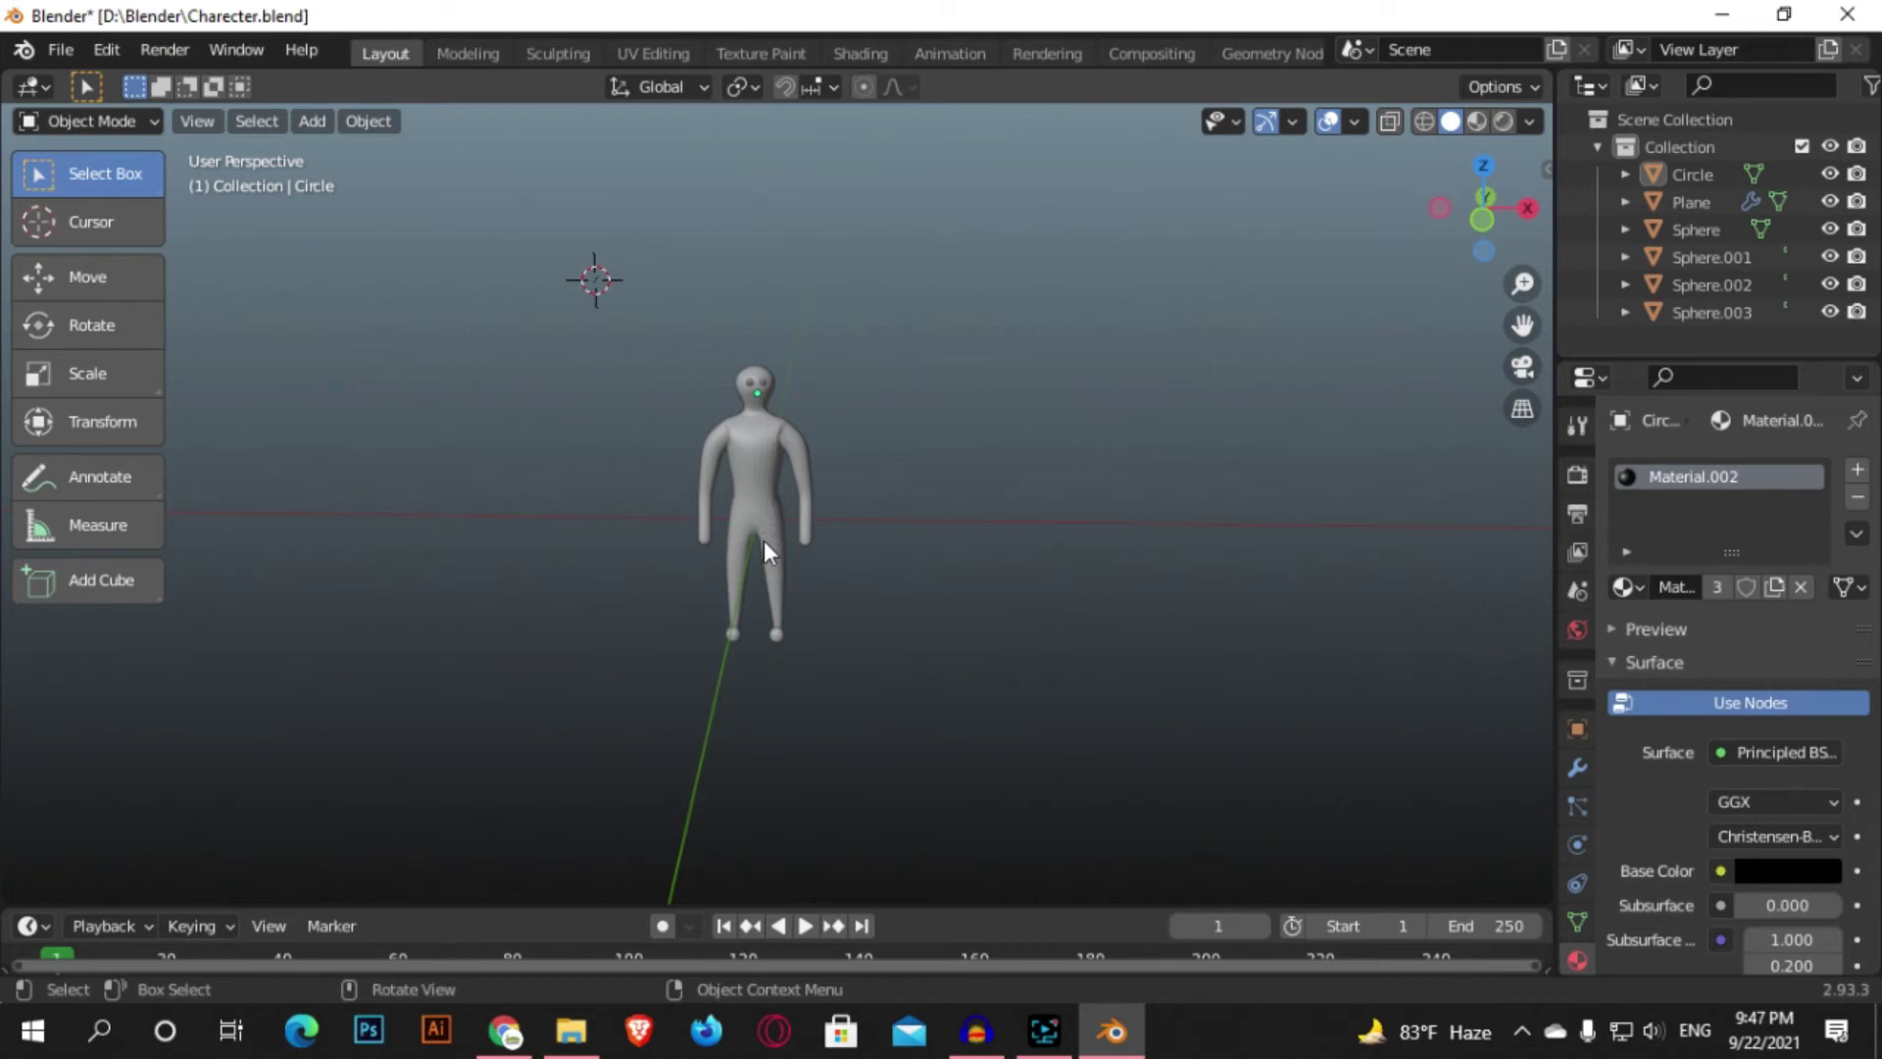
key("shift+s")
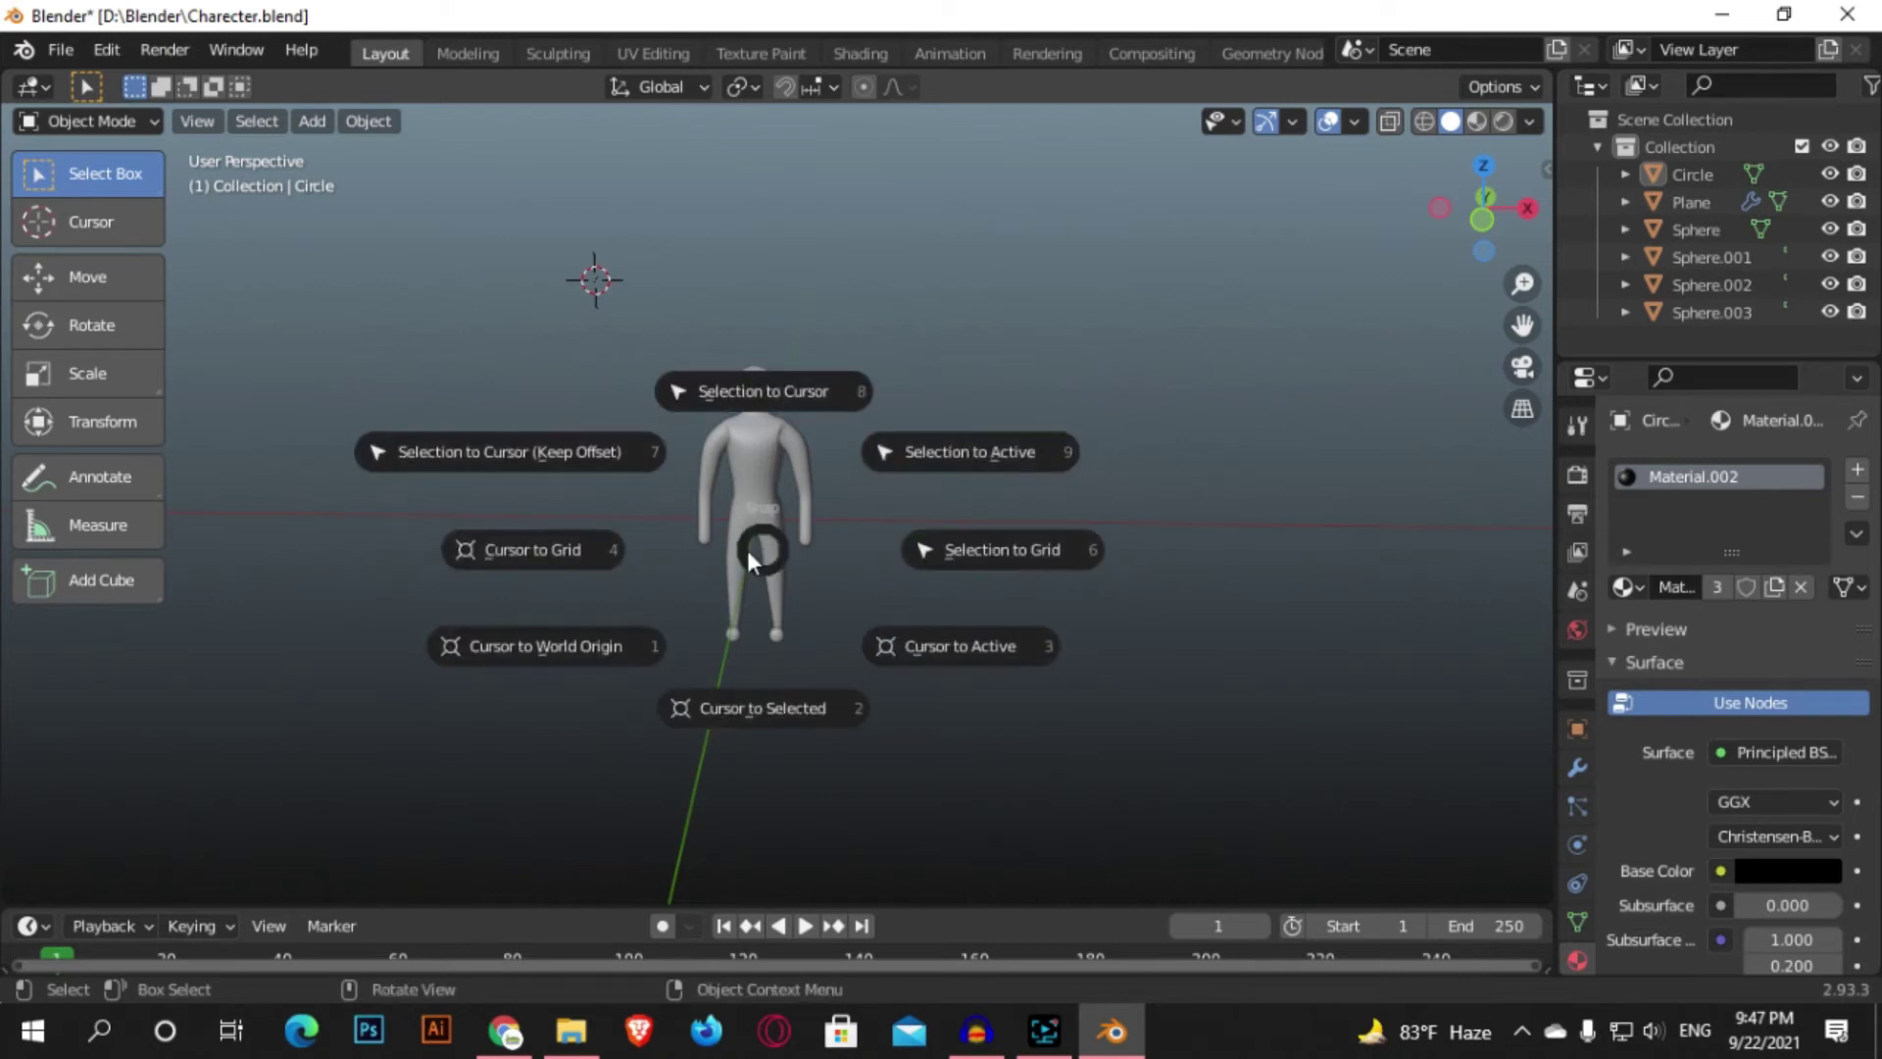
left_click(590, 654)
middle_click_drag(737, 532, 835, 556)
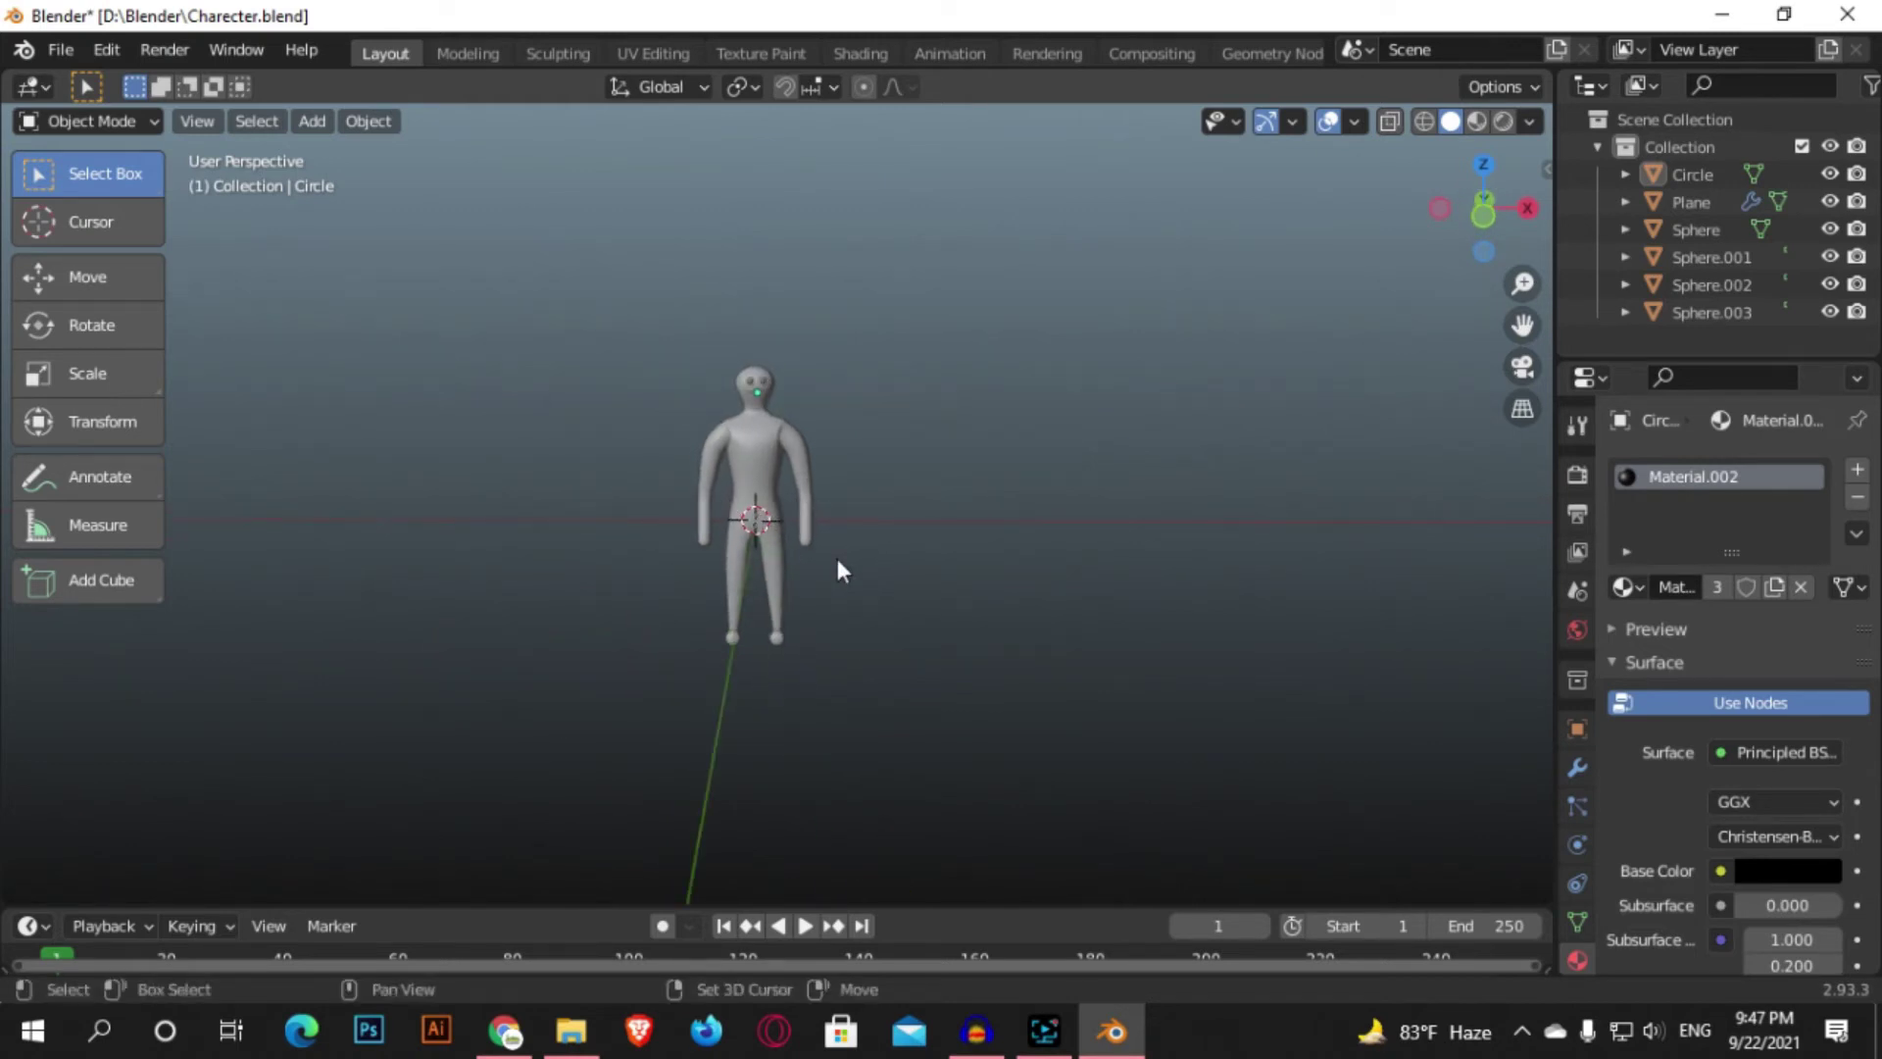
- Add a Basic Human (Meta-Rig) armature at the world origin
key("shift+a")
mouse_move(712, 655)
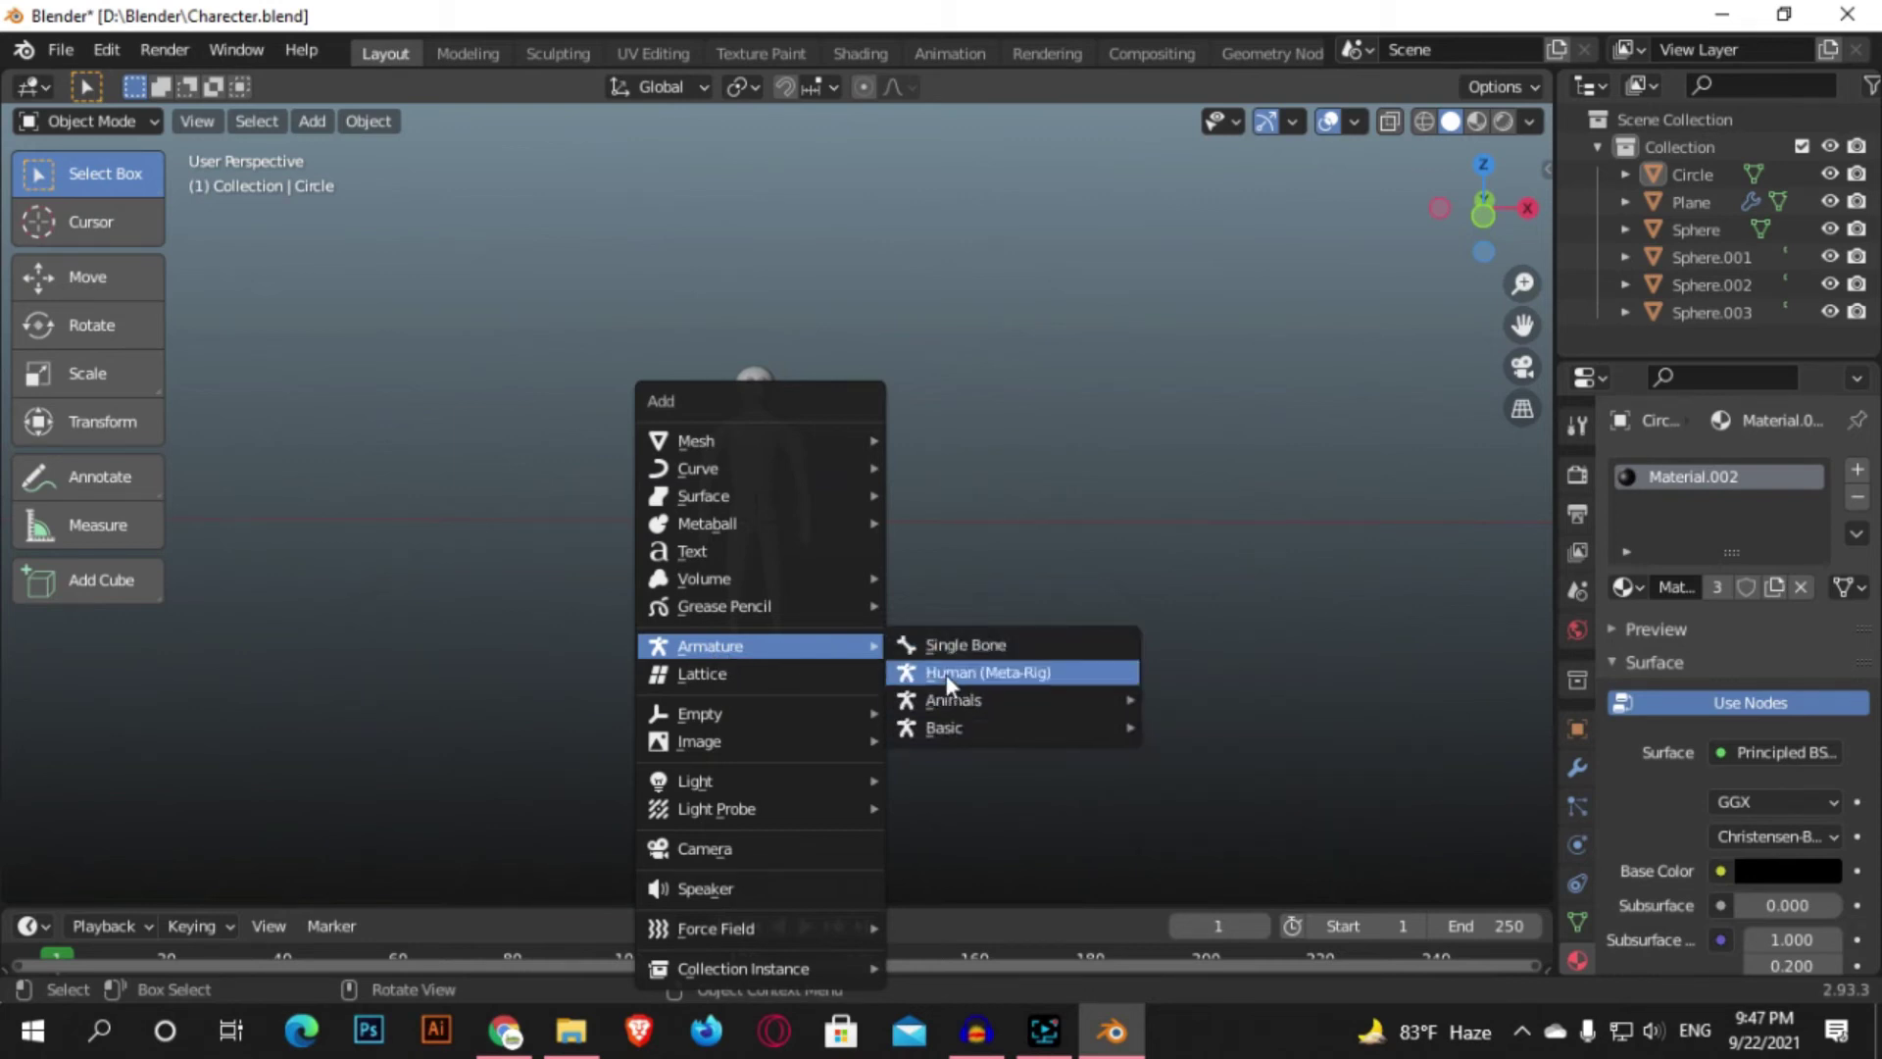
mouse_move(1040, 731)
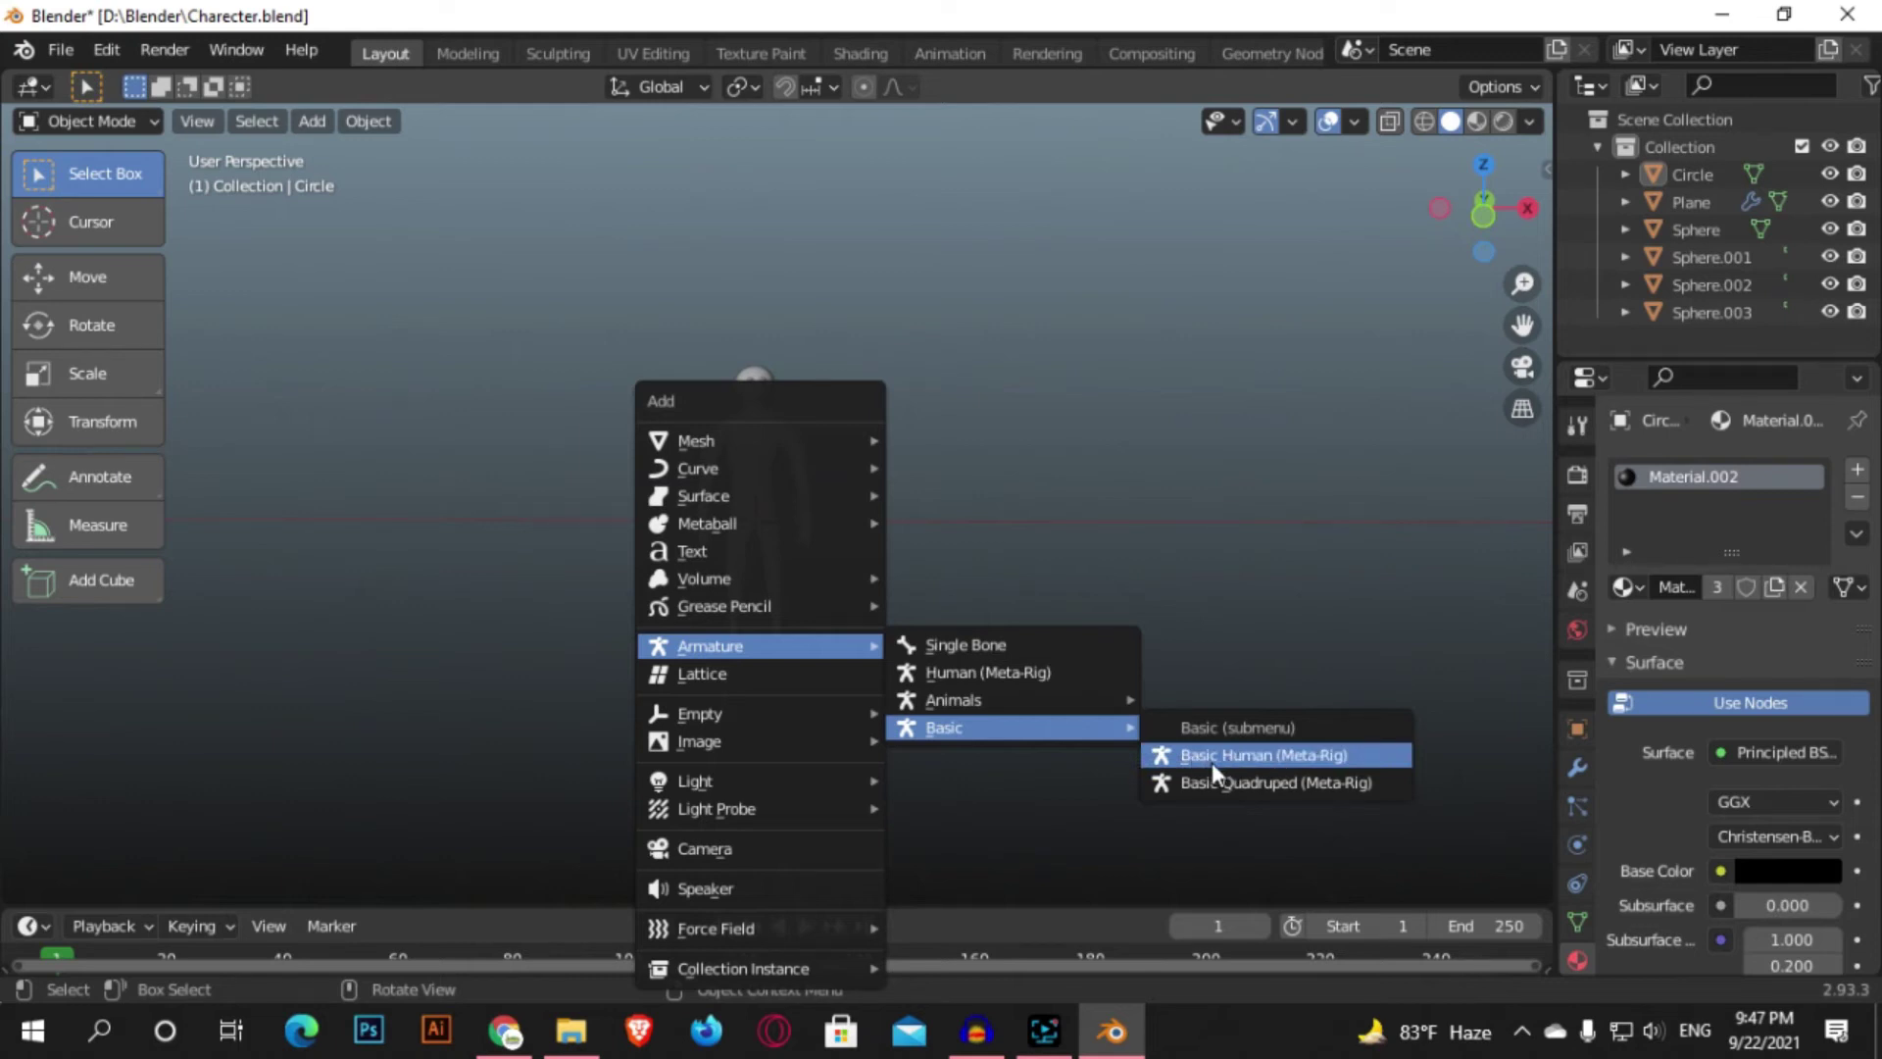
left_click(1295, 767)
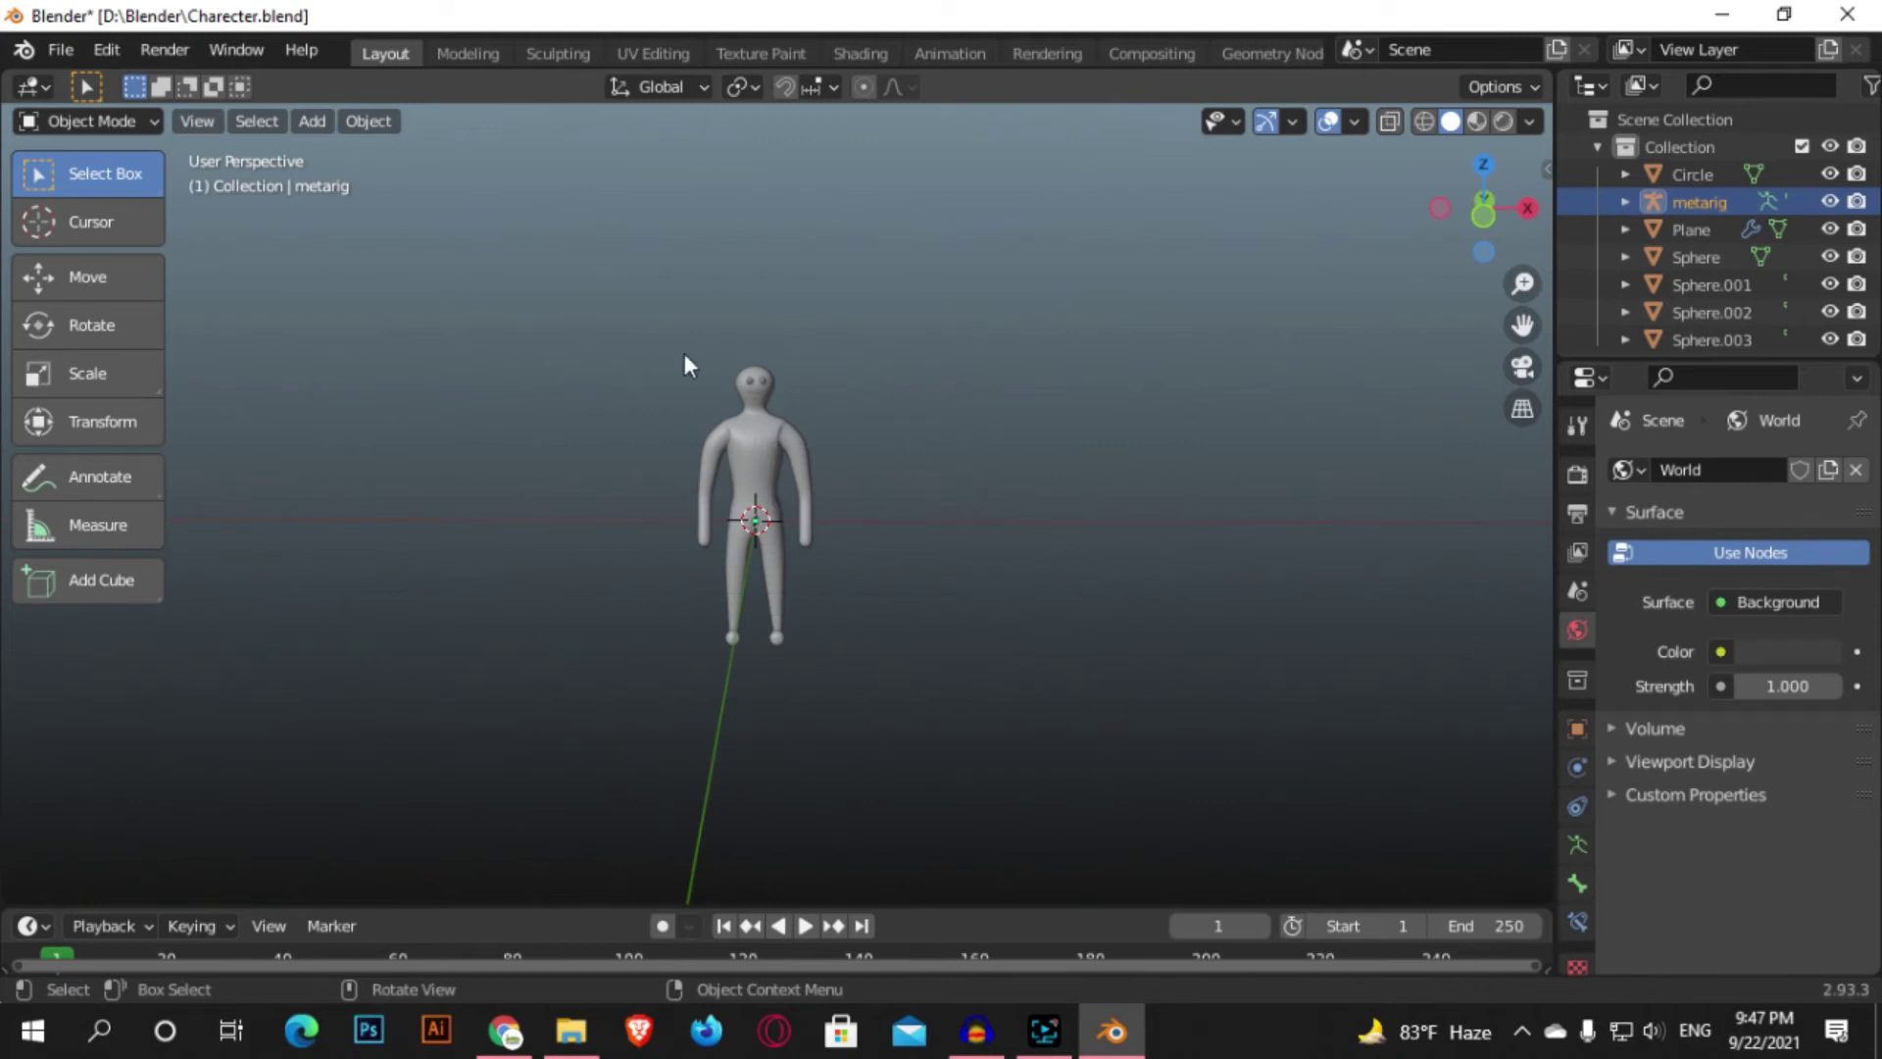
- Turn on X-ray display for the viewport so bones inside the body can be seen
middle_click_drag(1019, 473, 873, 441)
scroll(542, 474, "down", 3)
scroll(873, 441, "up", 5)
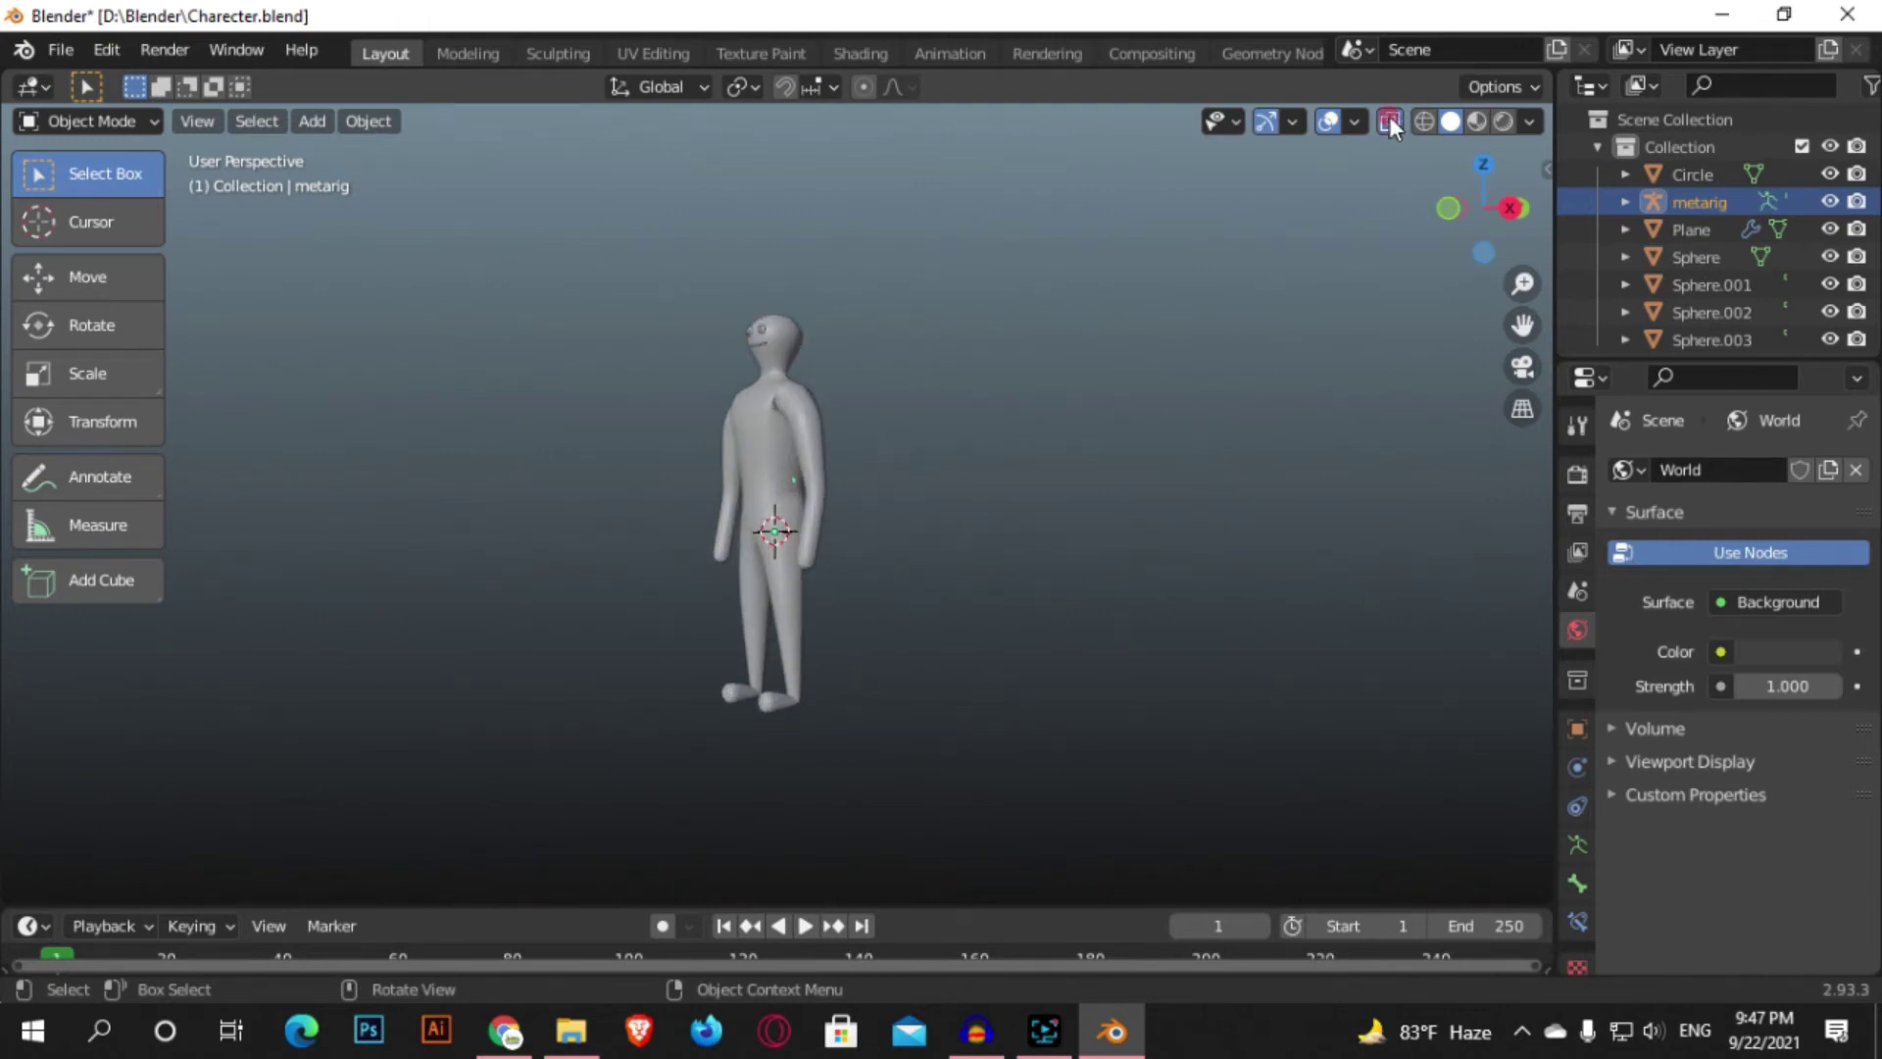
left_click(1390, 118)
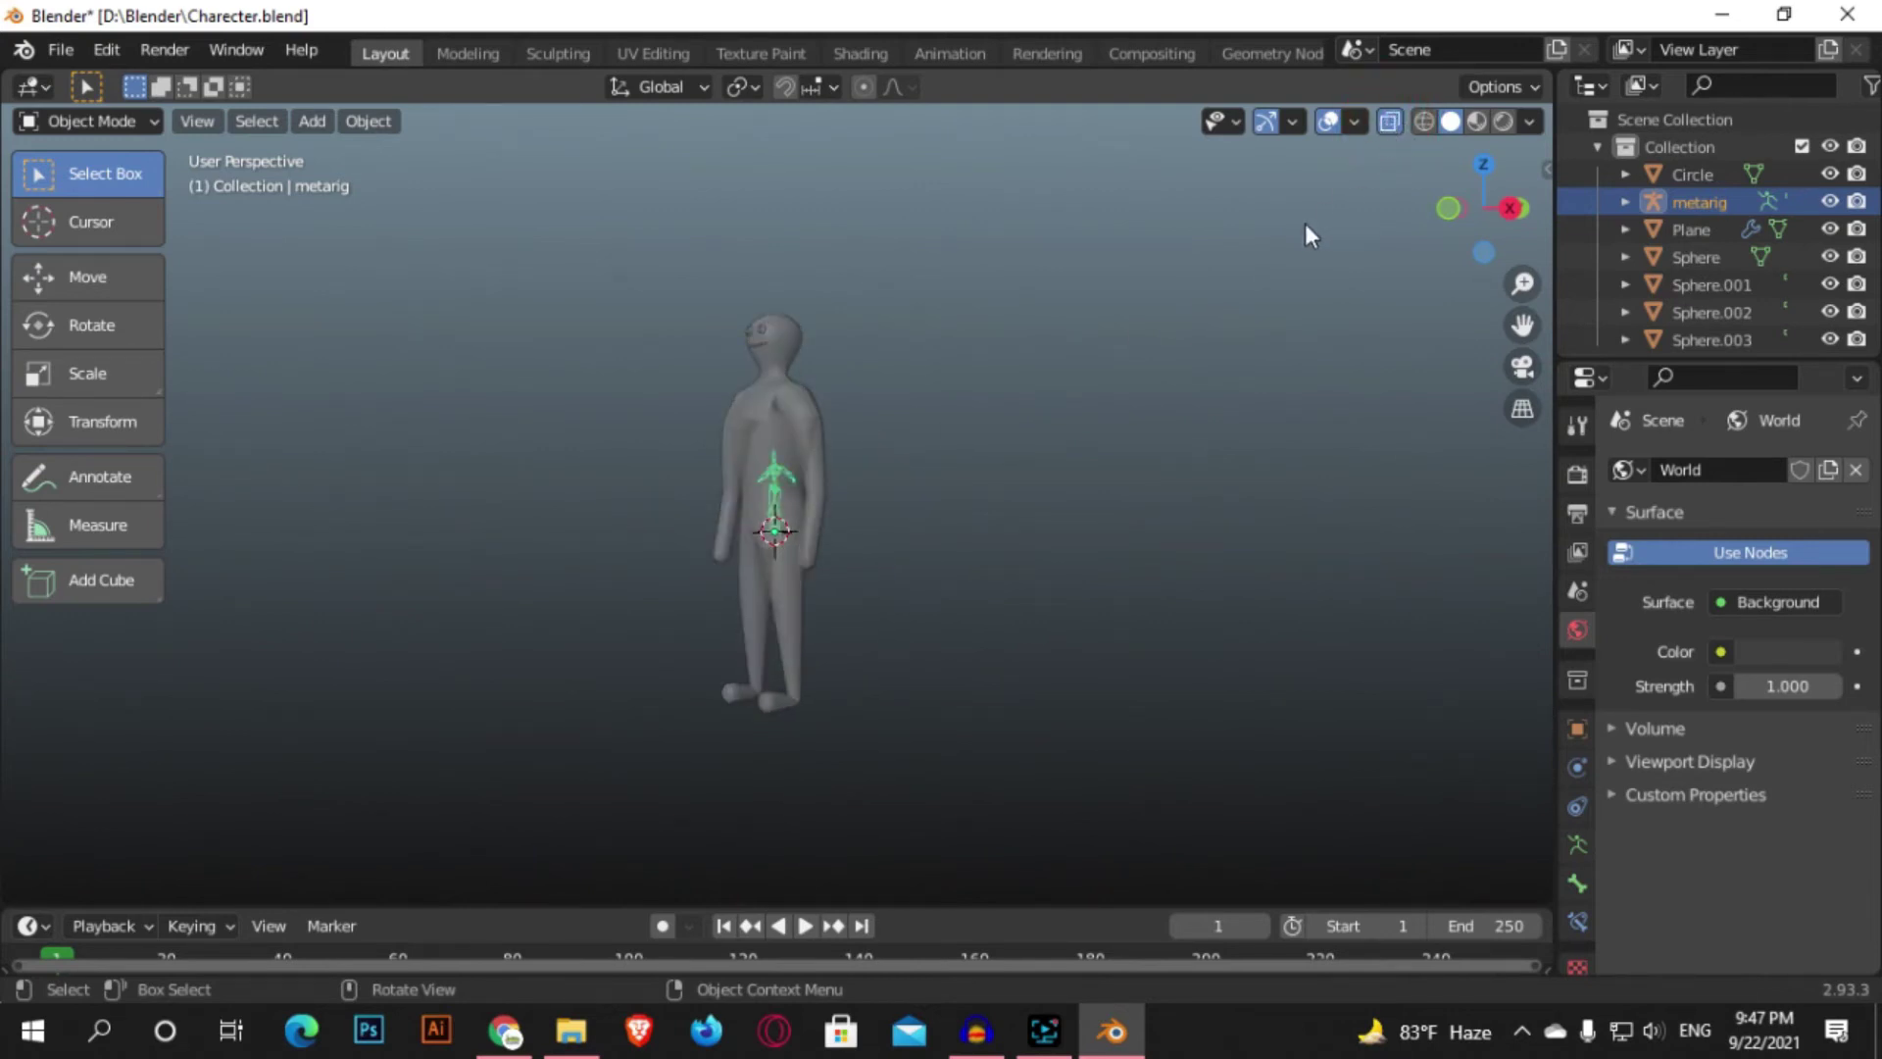
- Scale the meta-rig up uniformly until it is roughly as tall as the character
middle_click_drag(803, 399, 937, 400)
scroll(761, 467, "up", 2)
scroll(763, 461, "up", 1)
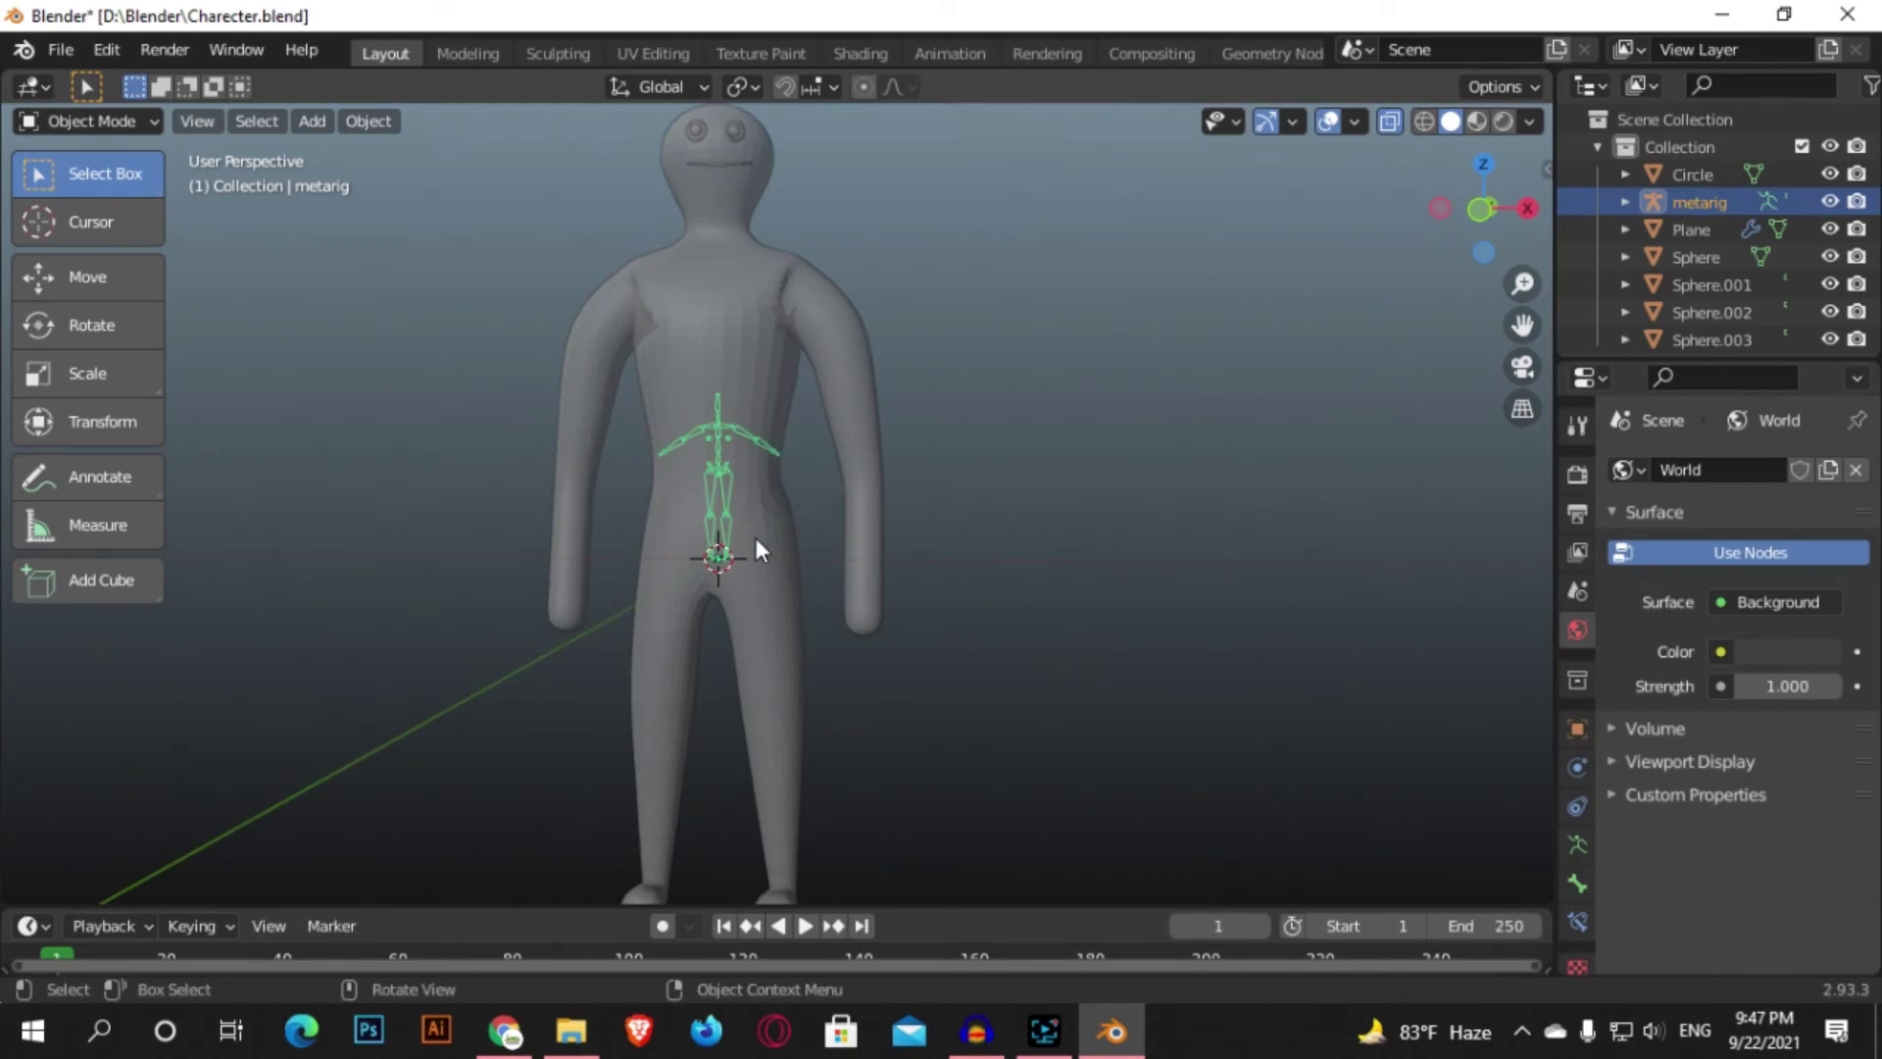
scroll(775, 521, "down", 2)
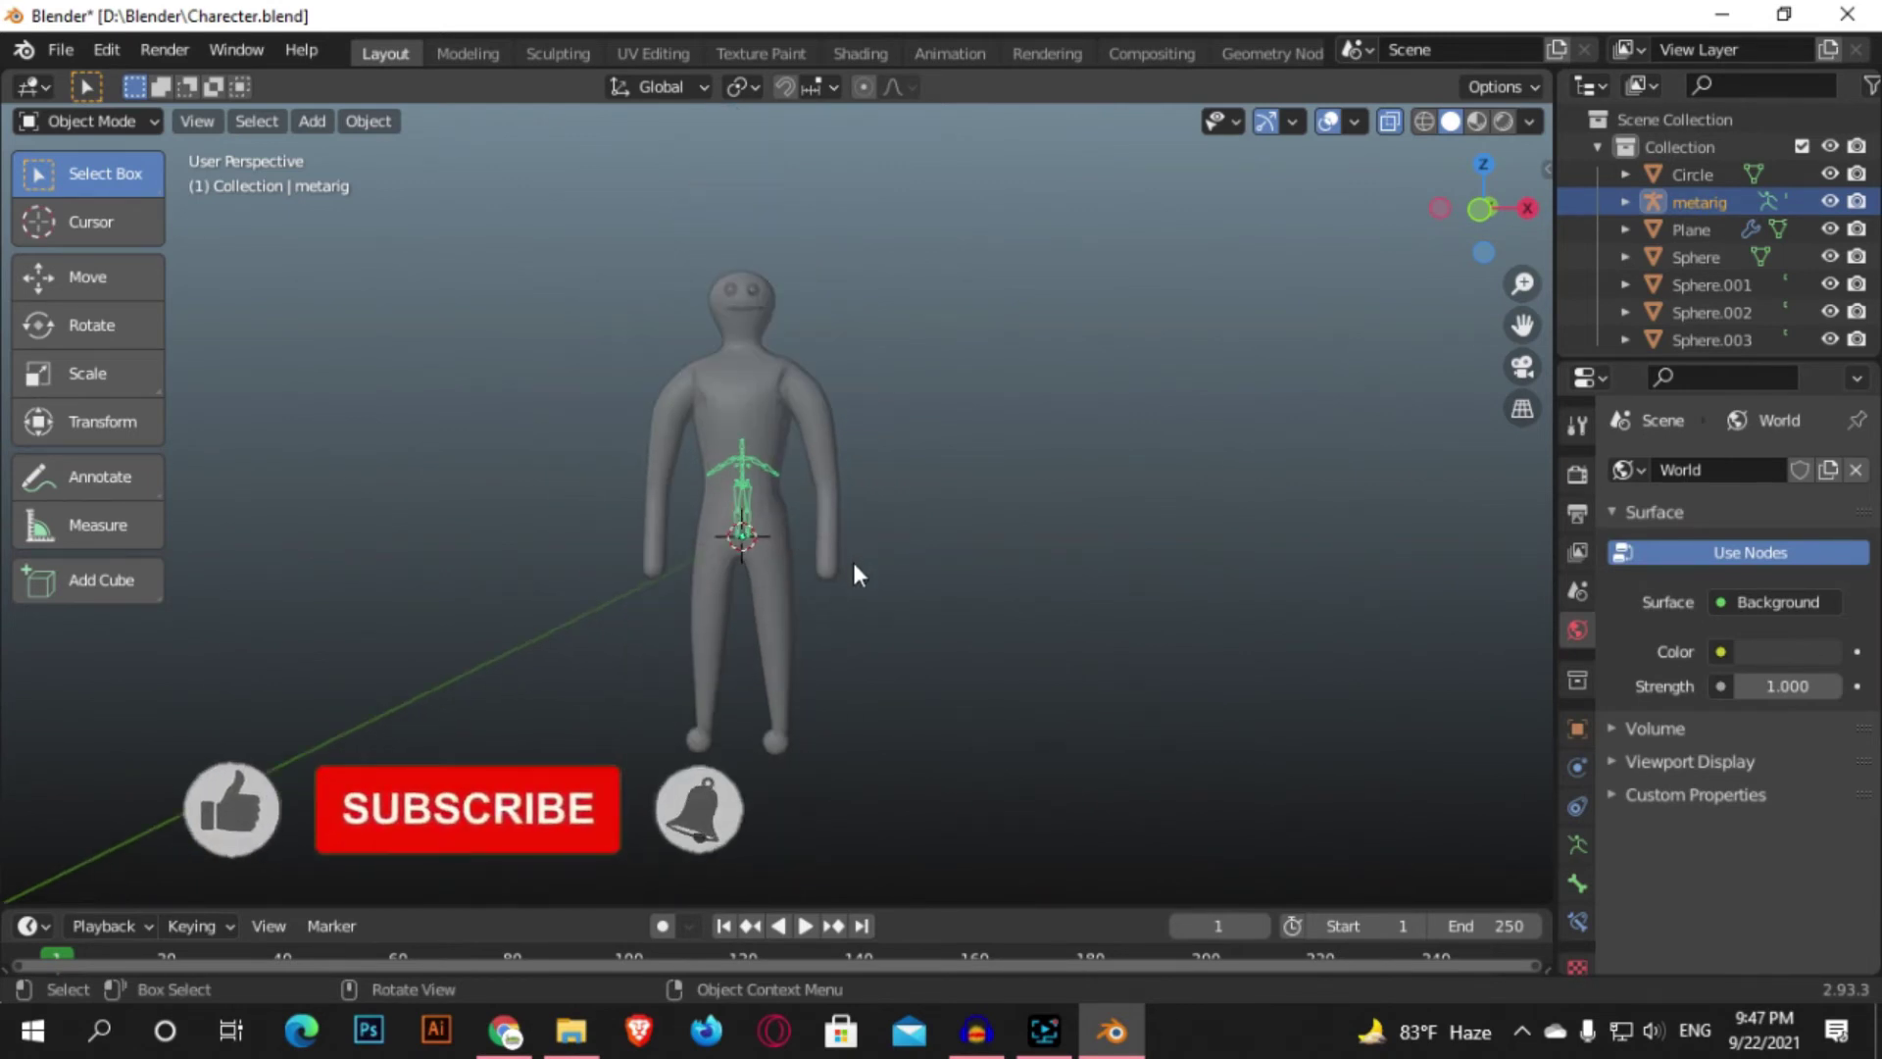
key("s")
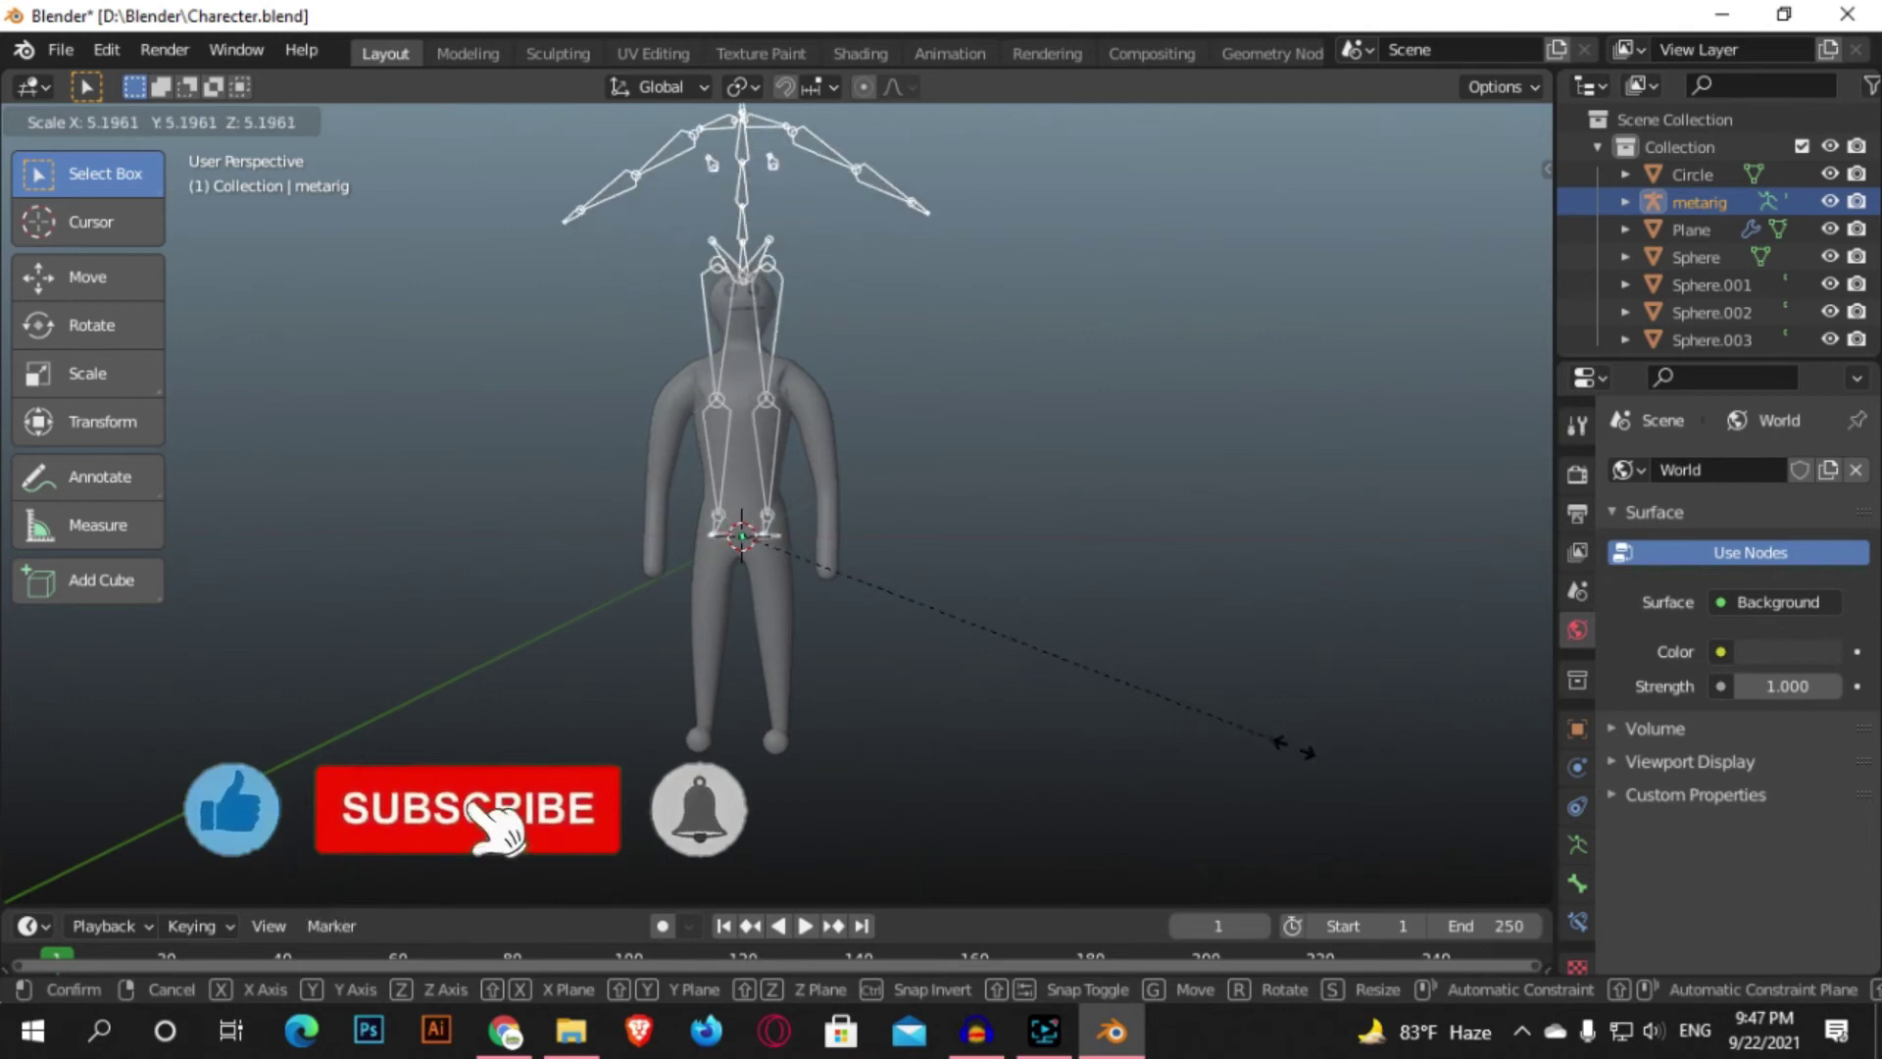
left_click(1105, 588)
scroll(1105, 589, "down", 3)
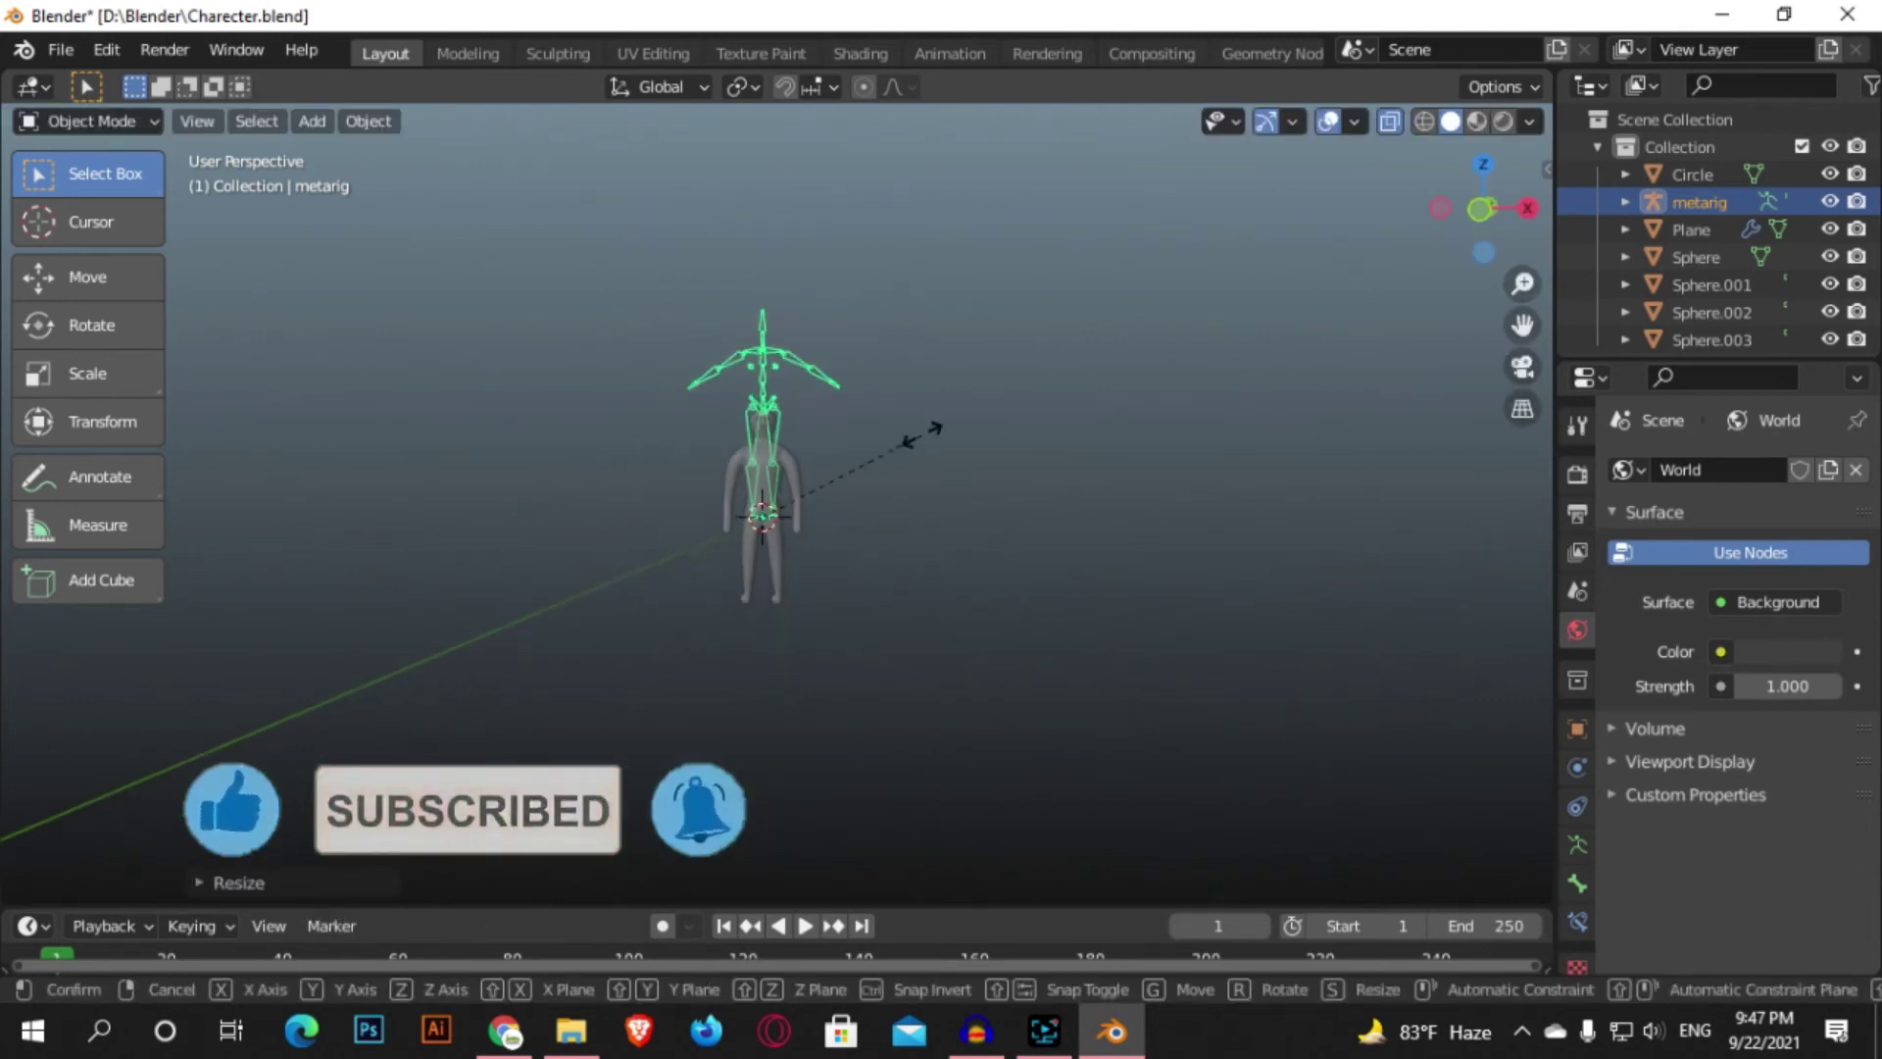
key("s")
left_click(905, 433)
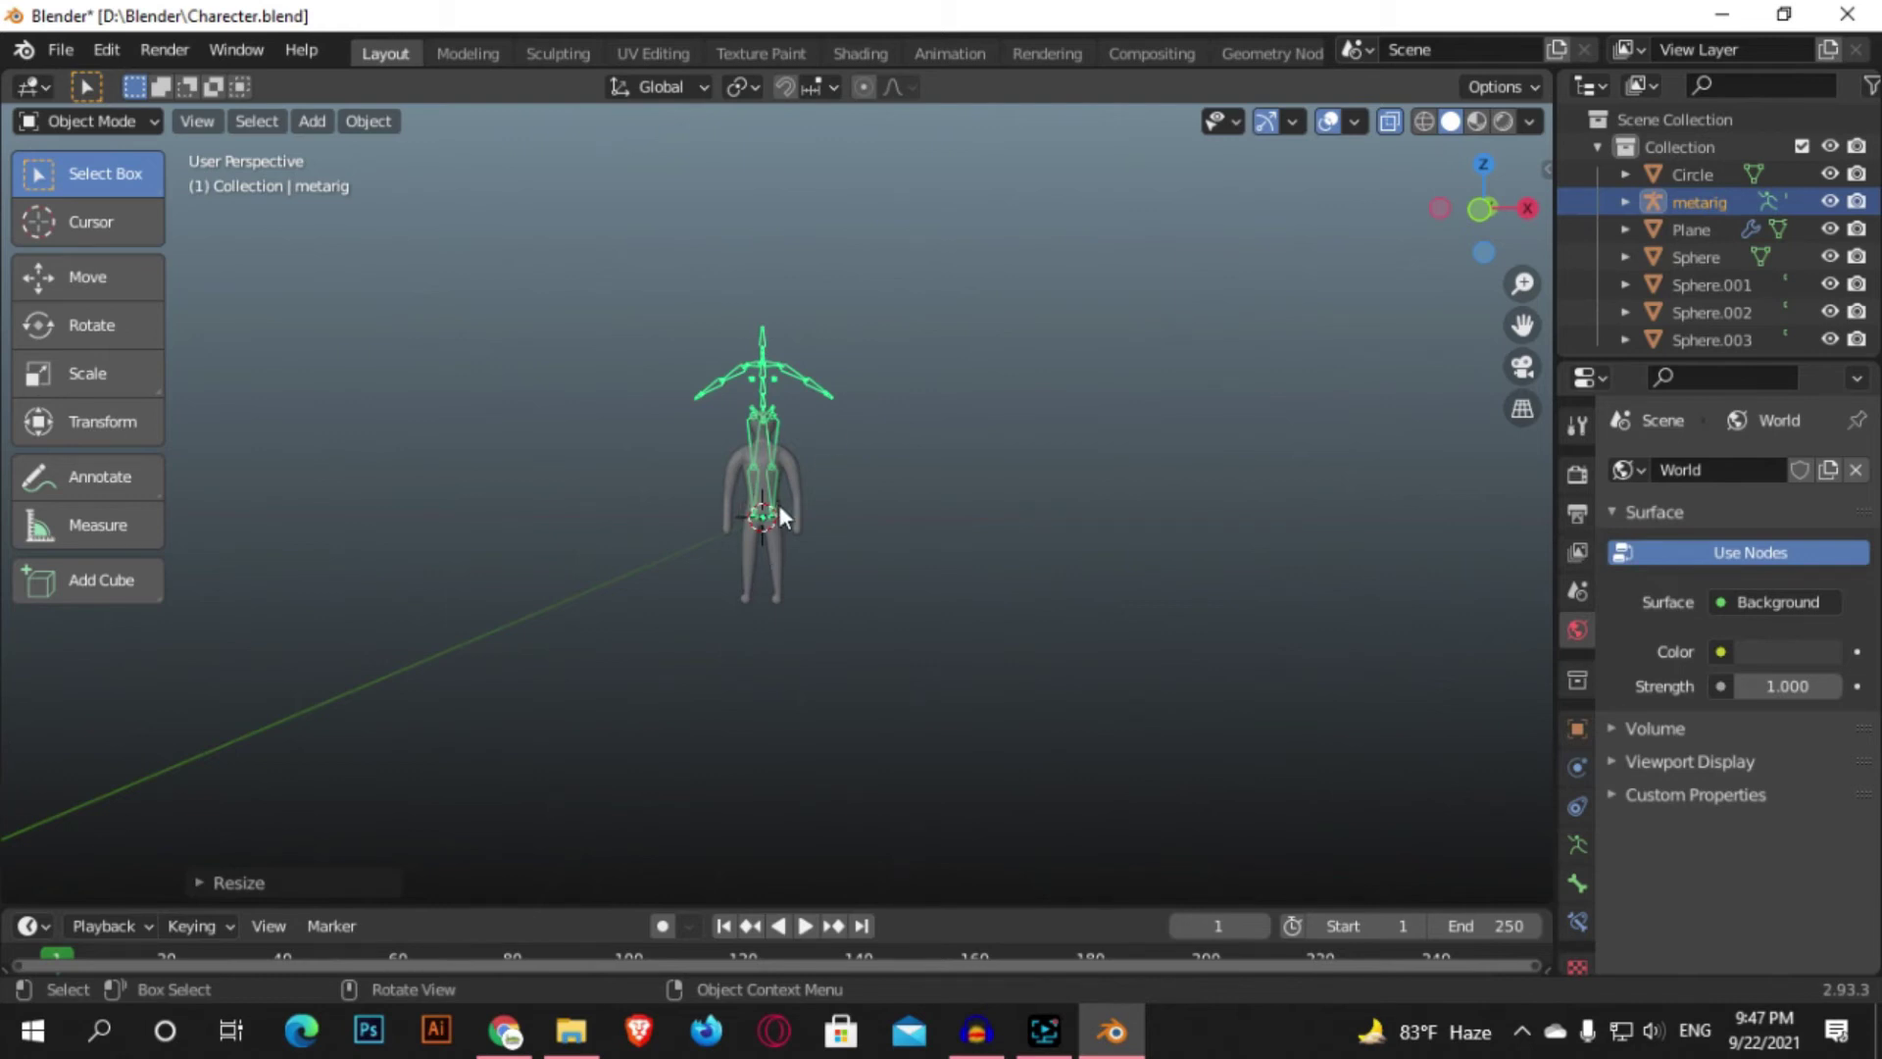
- Move the meta-rig down along the Z axis by about 4 m, bringing its feet to the character's feet
key("g")
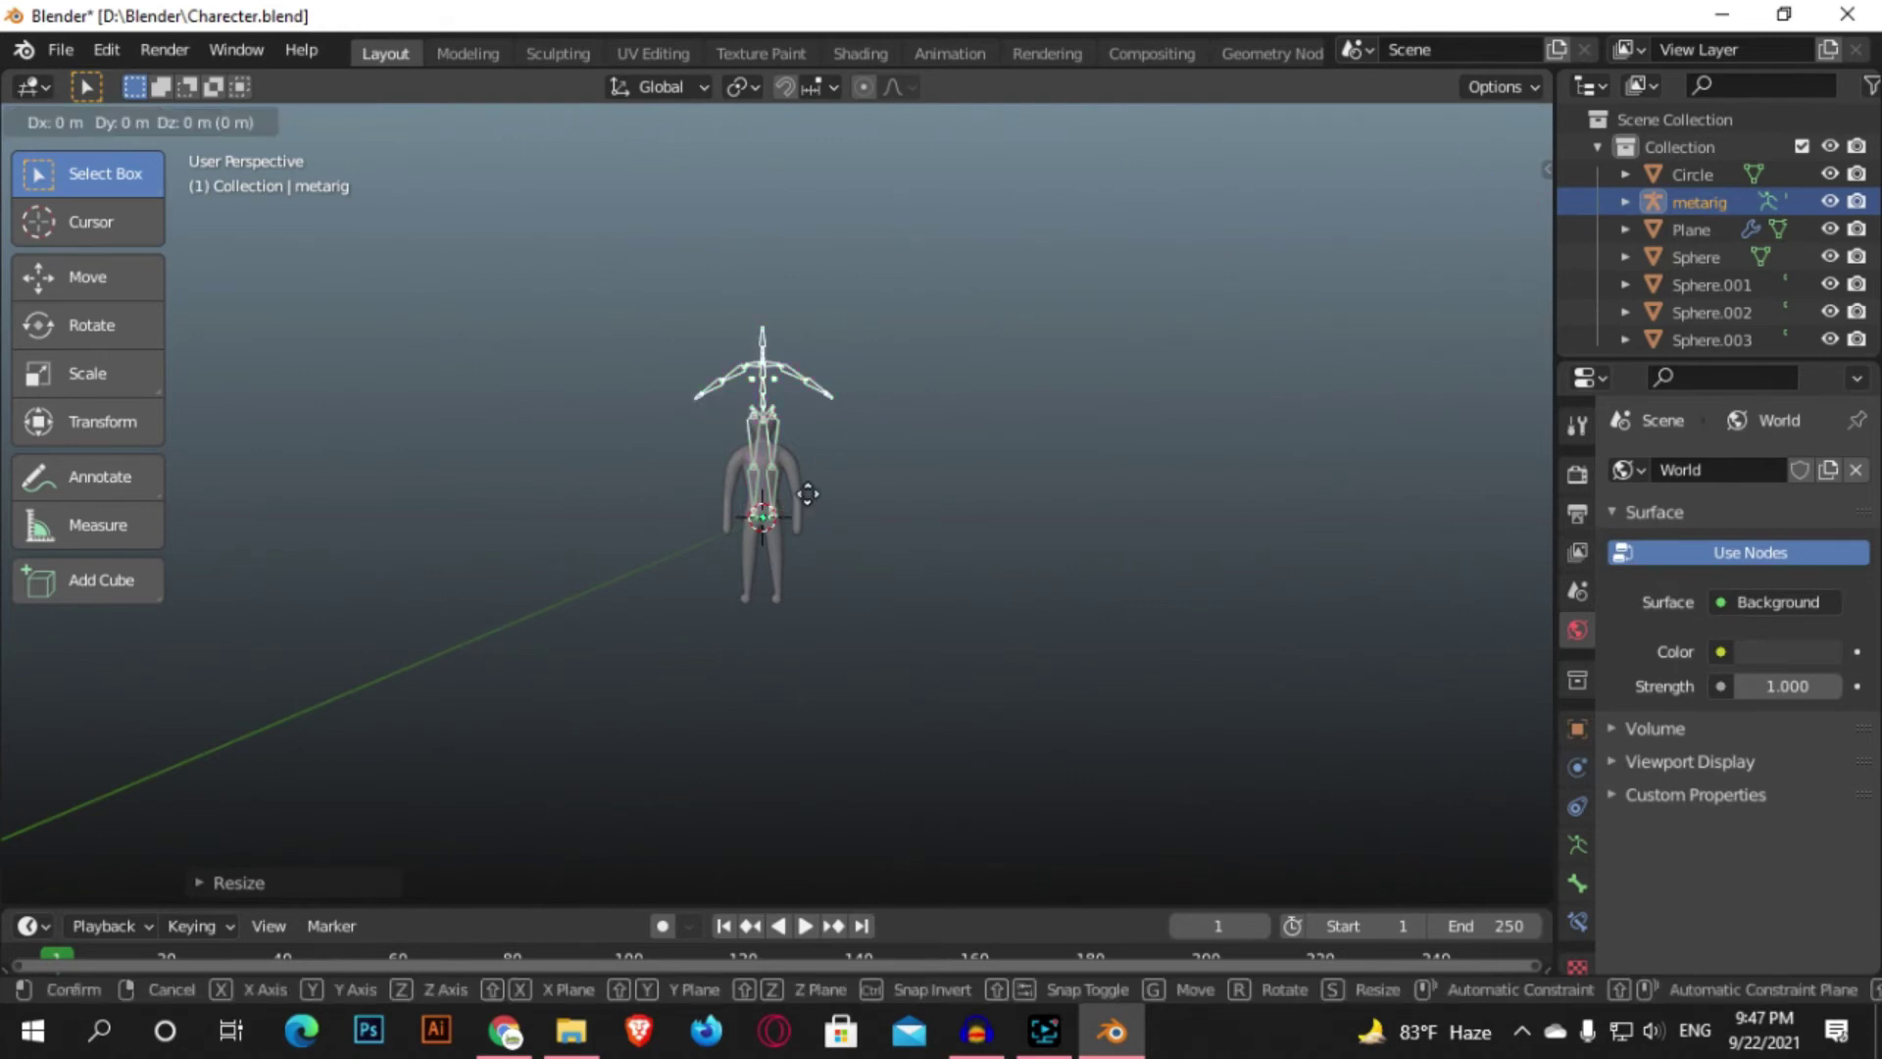
key("z")
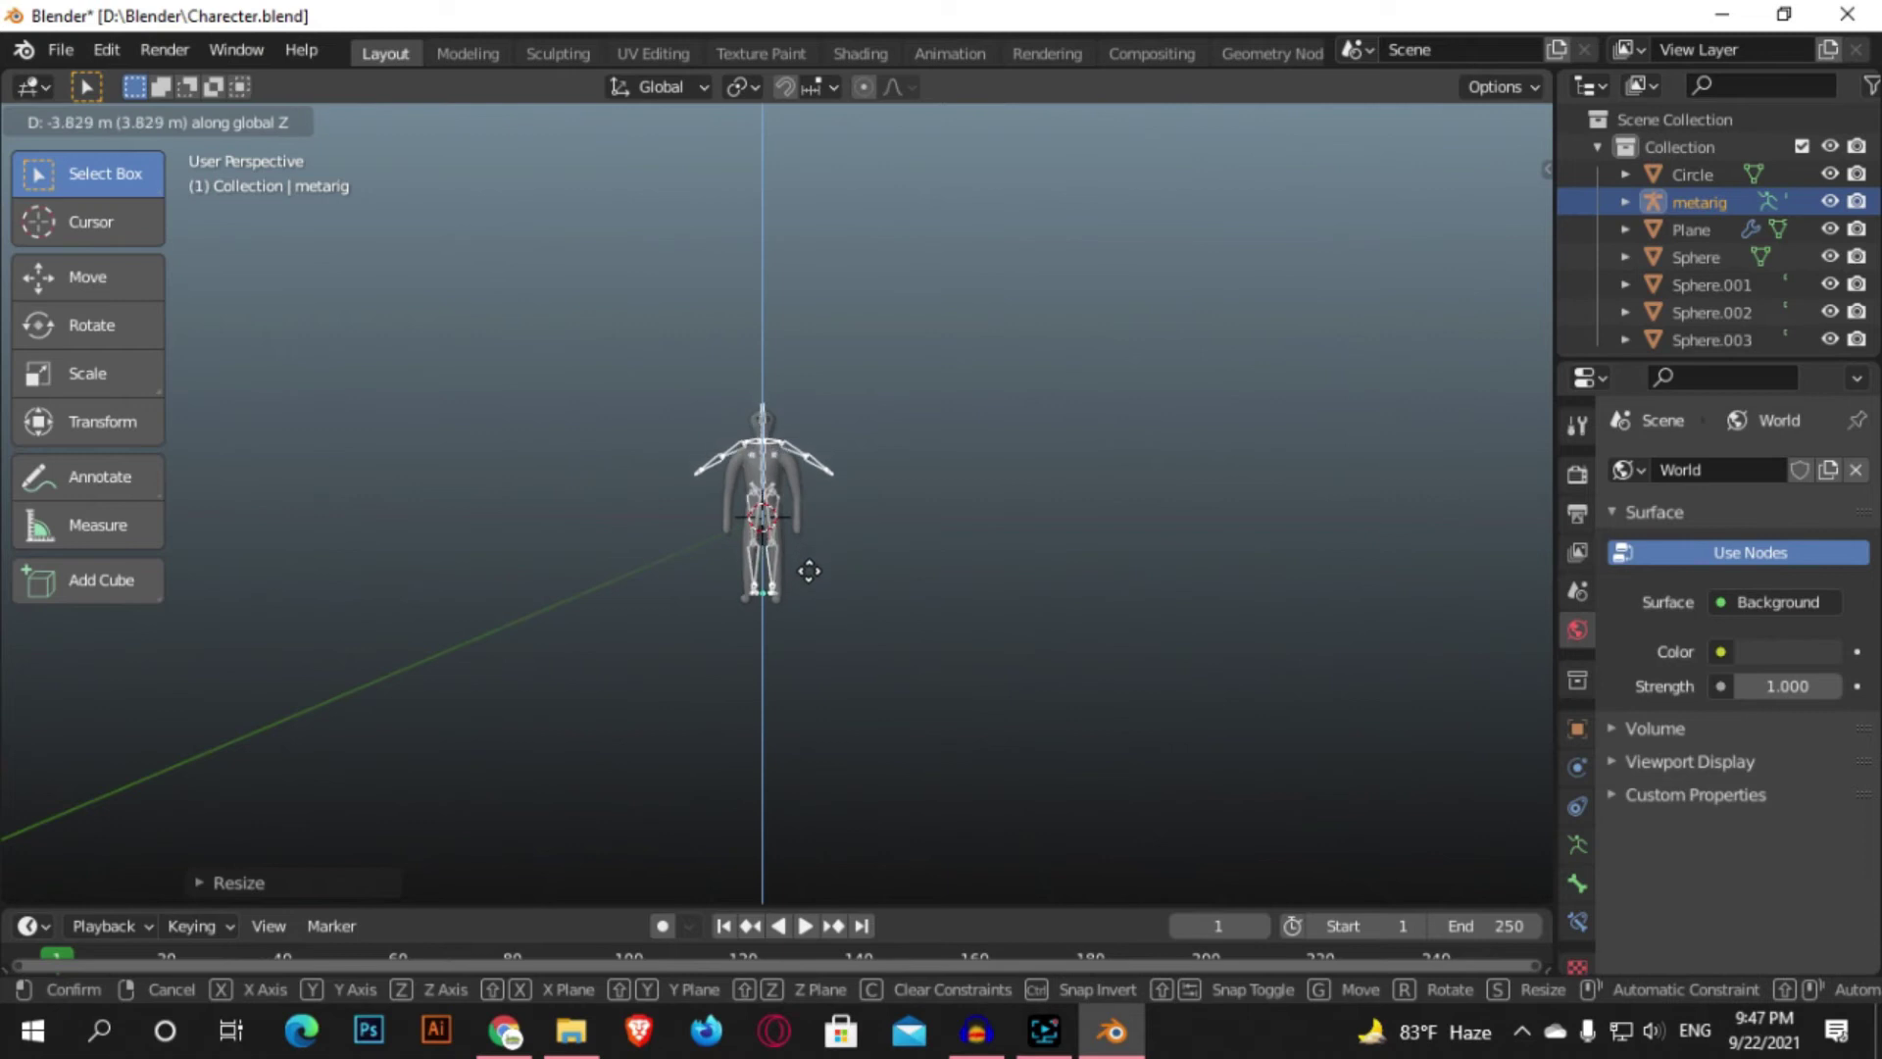
left_click(808, 575)
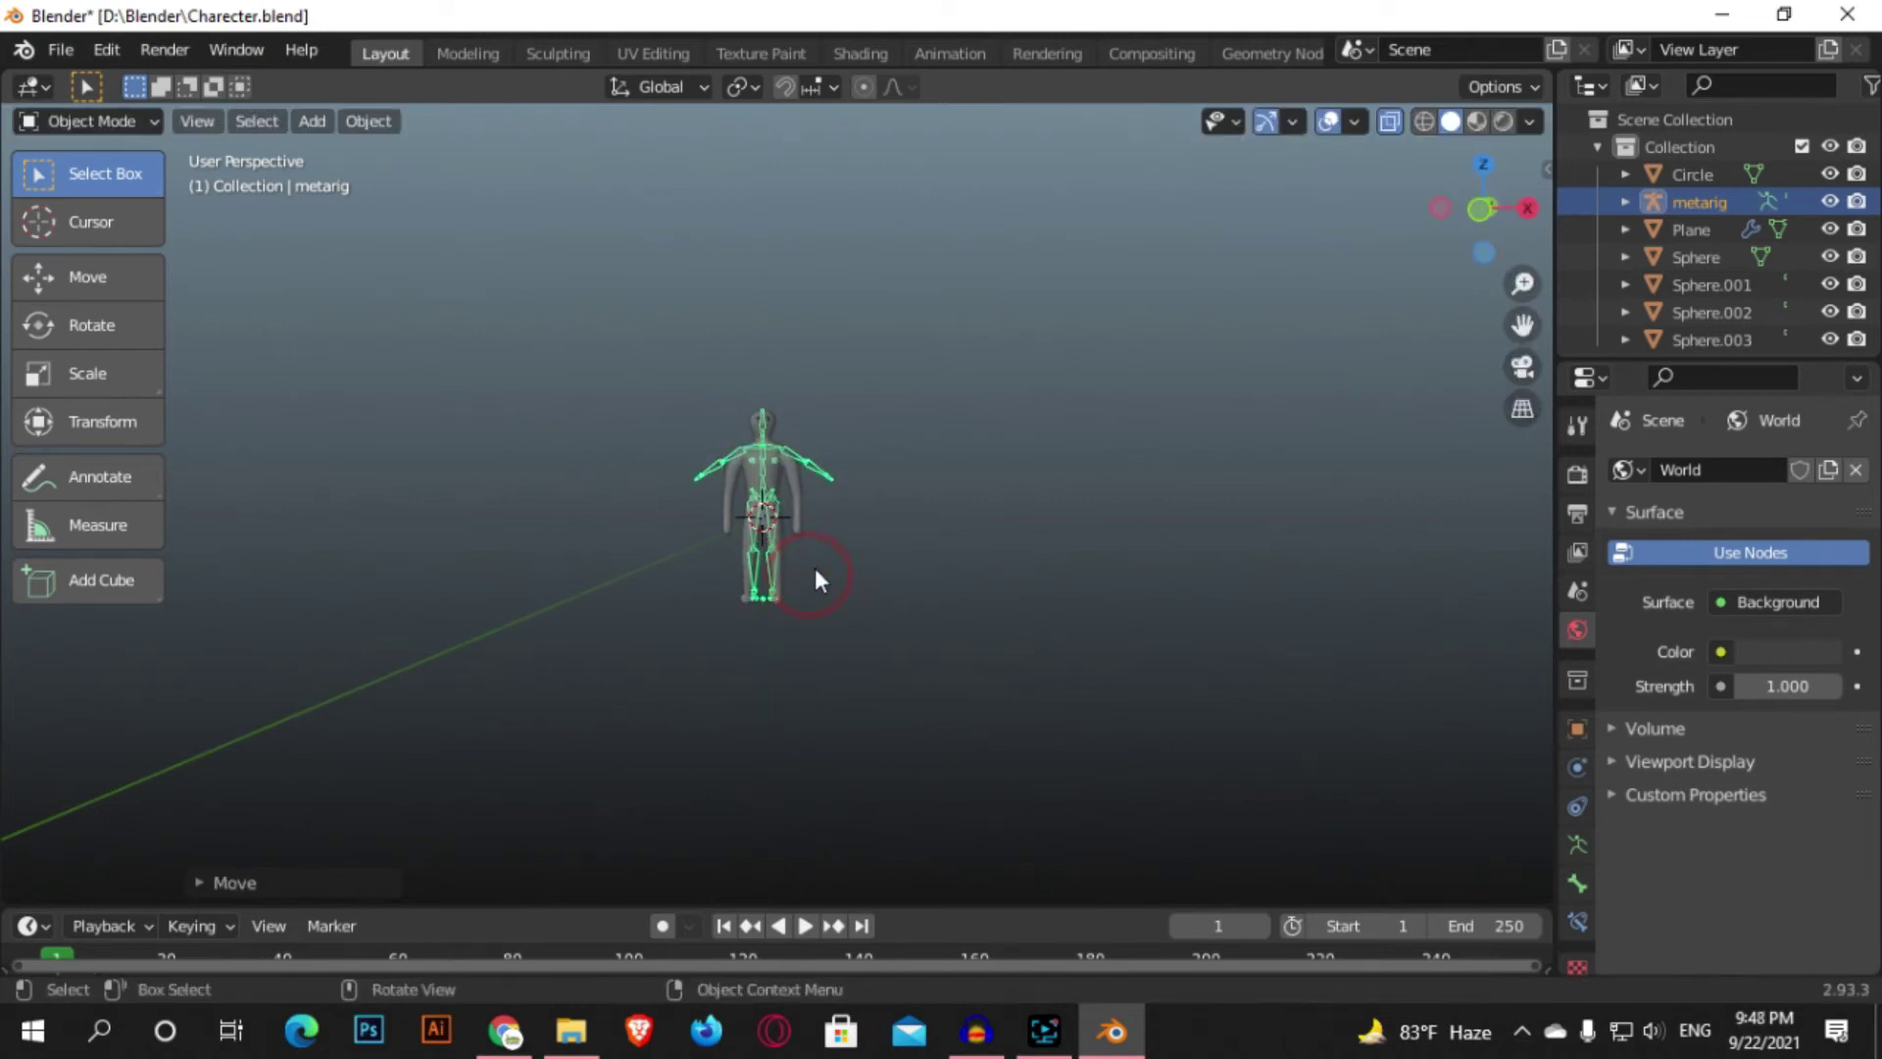
- Lower the meta-rig about 0.55 m further along Z to align its hips and shoulders with the body
key("KP_Decimal")
mouse_move(920, 504)
middle_mouse_down()
mouse_move(558, 507)
mouse_move(929, 534)
middle_mouse_up()
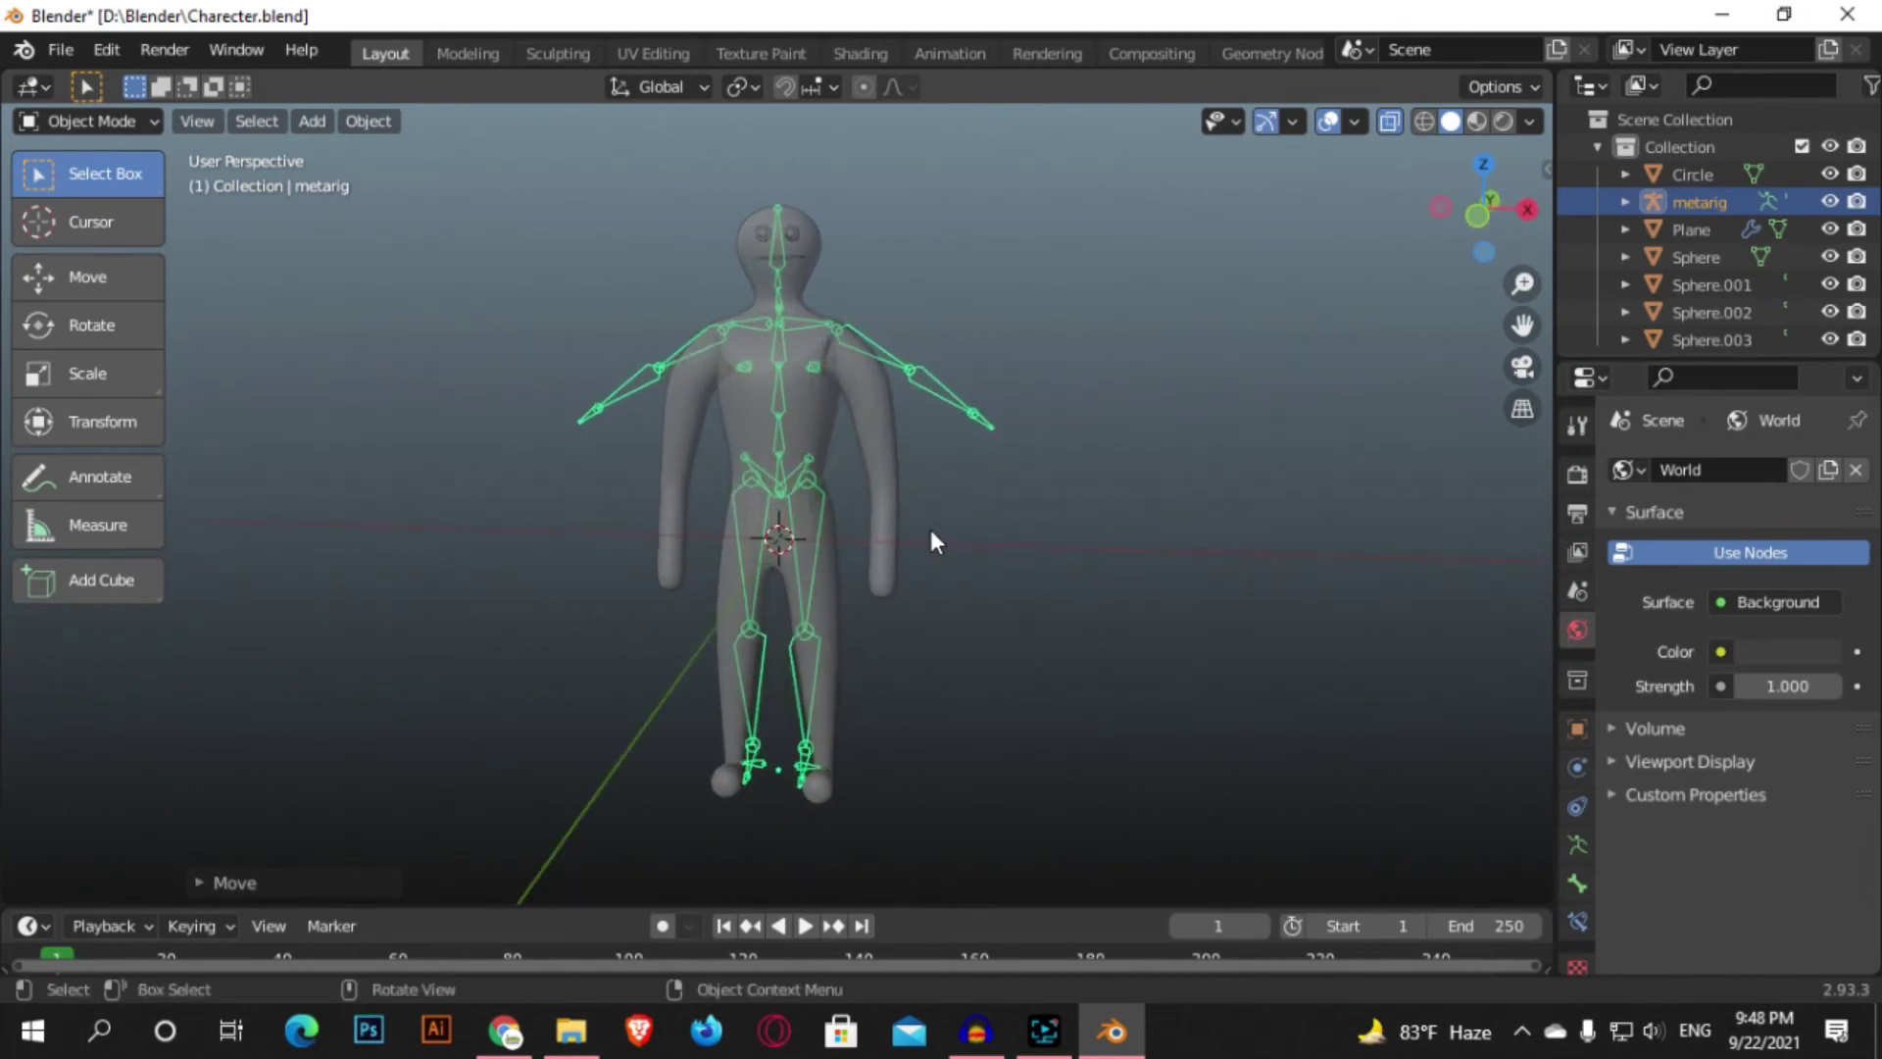
middle_click_drag(801, 735, 835, 613)
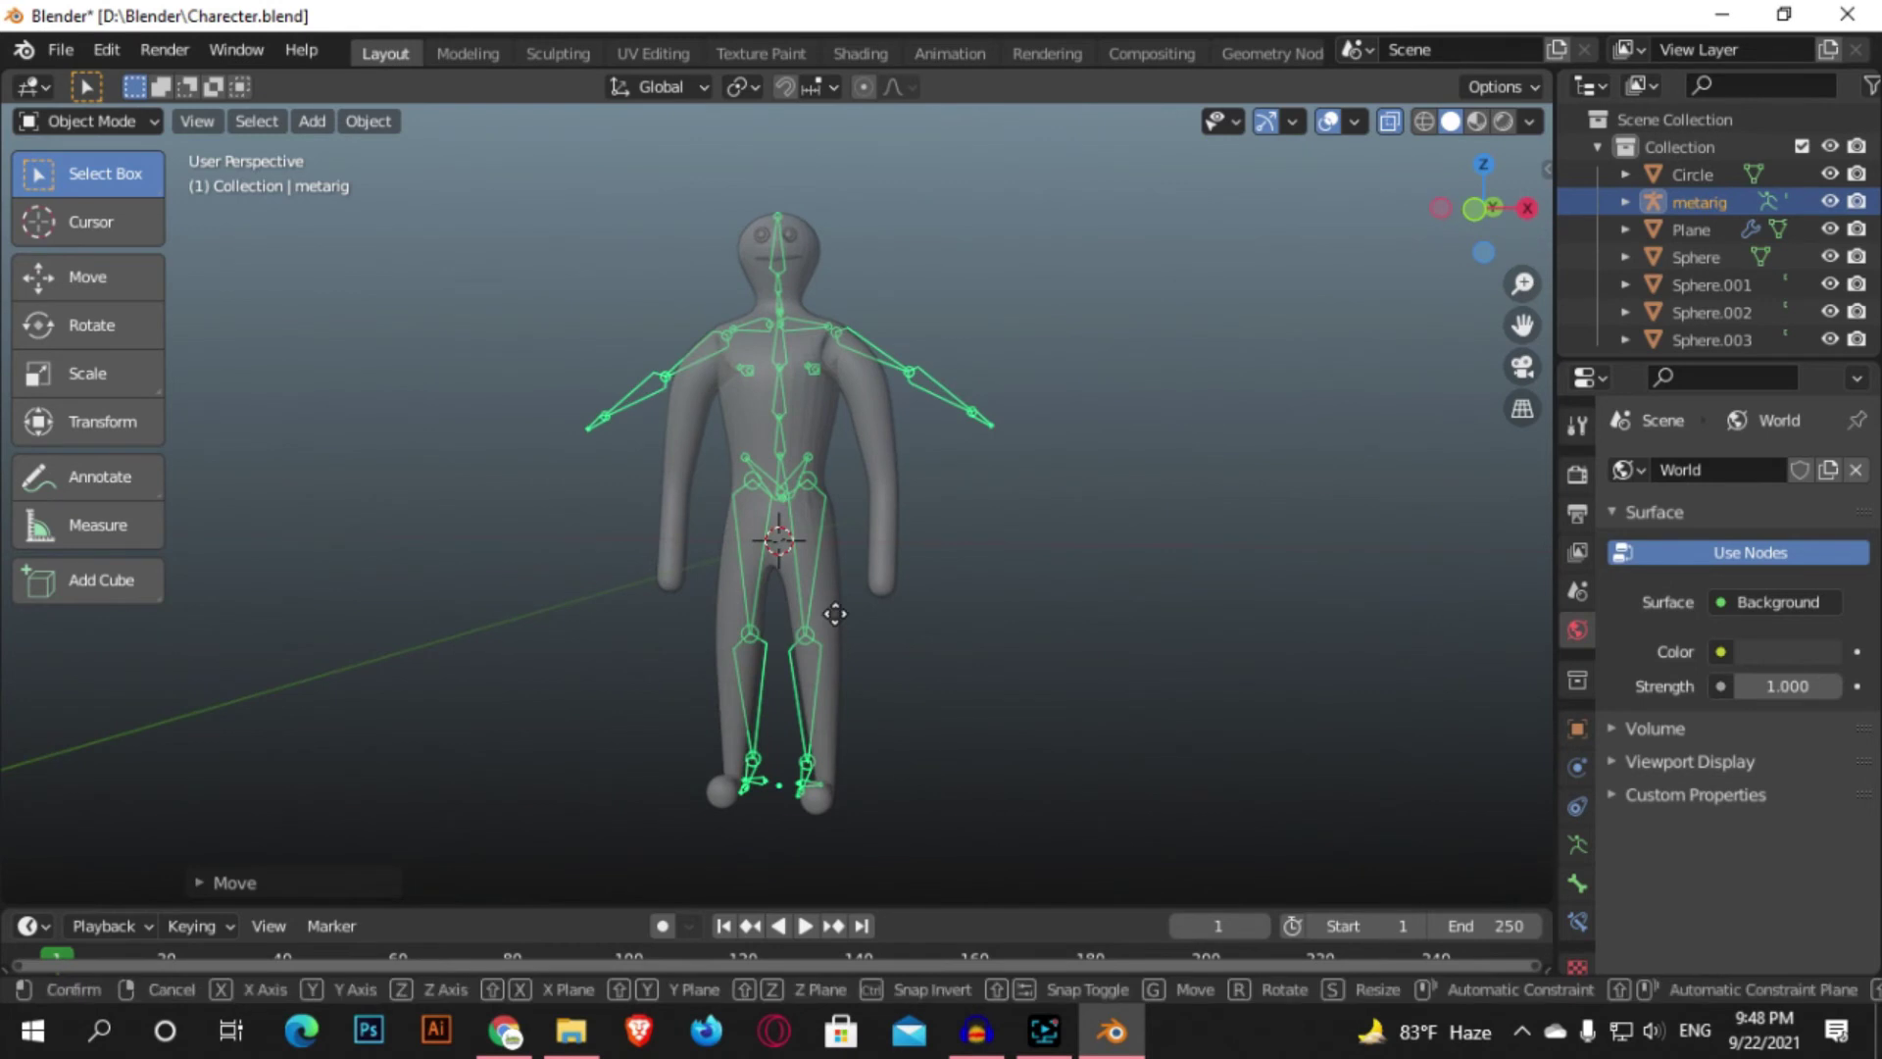
key("g")
key("z")
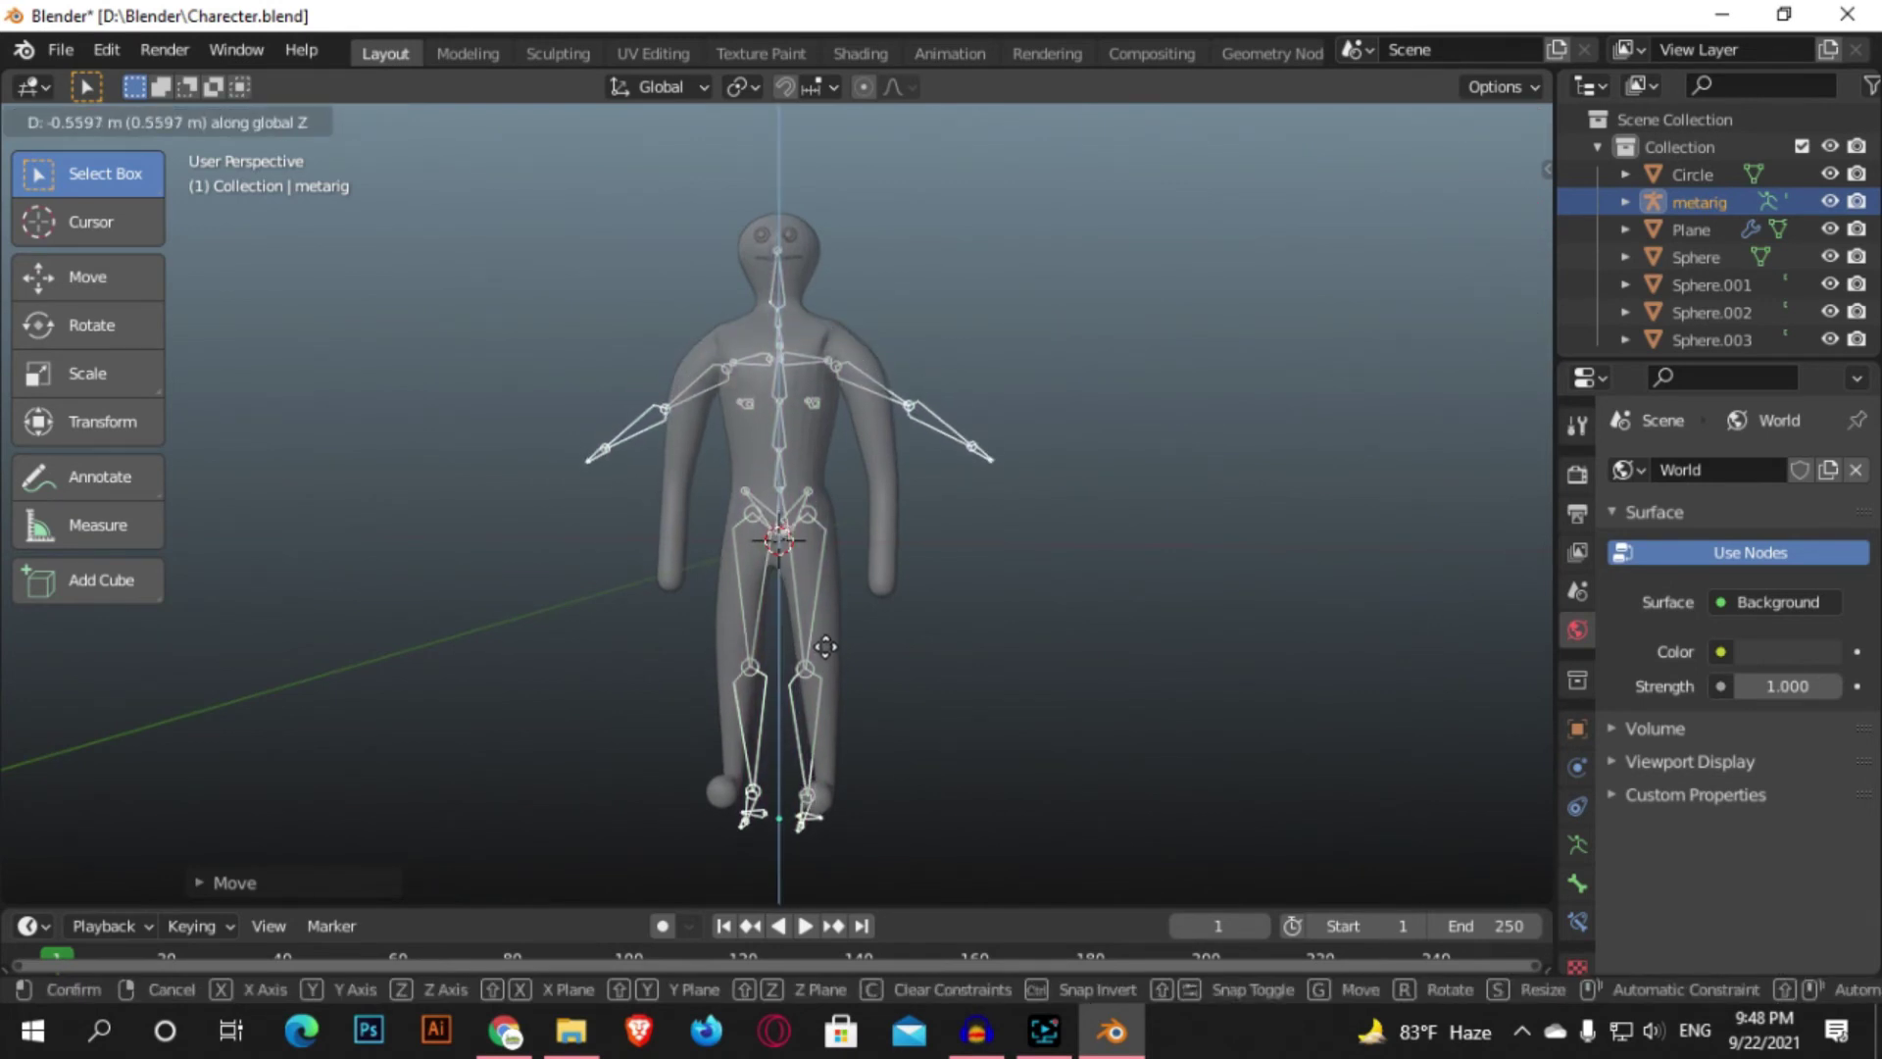
left_click(829, 646)
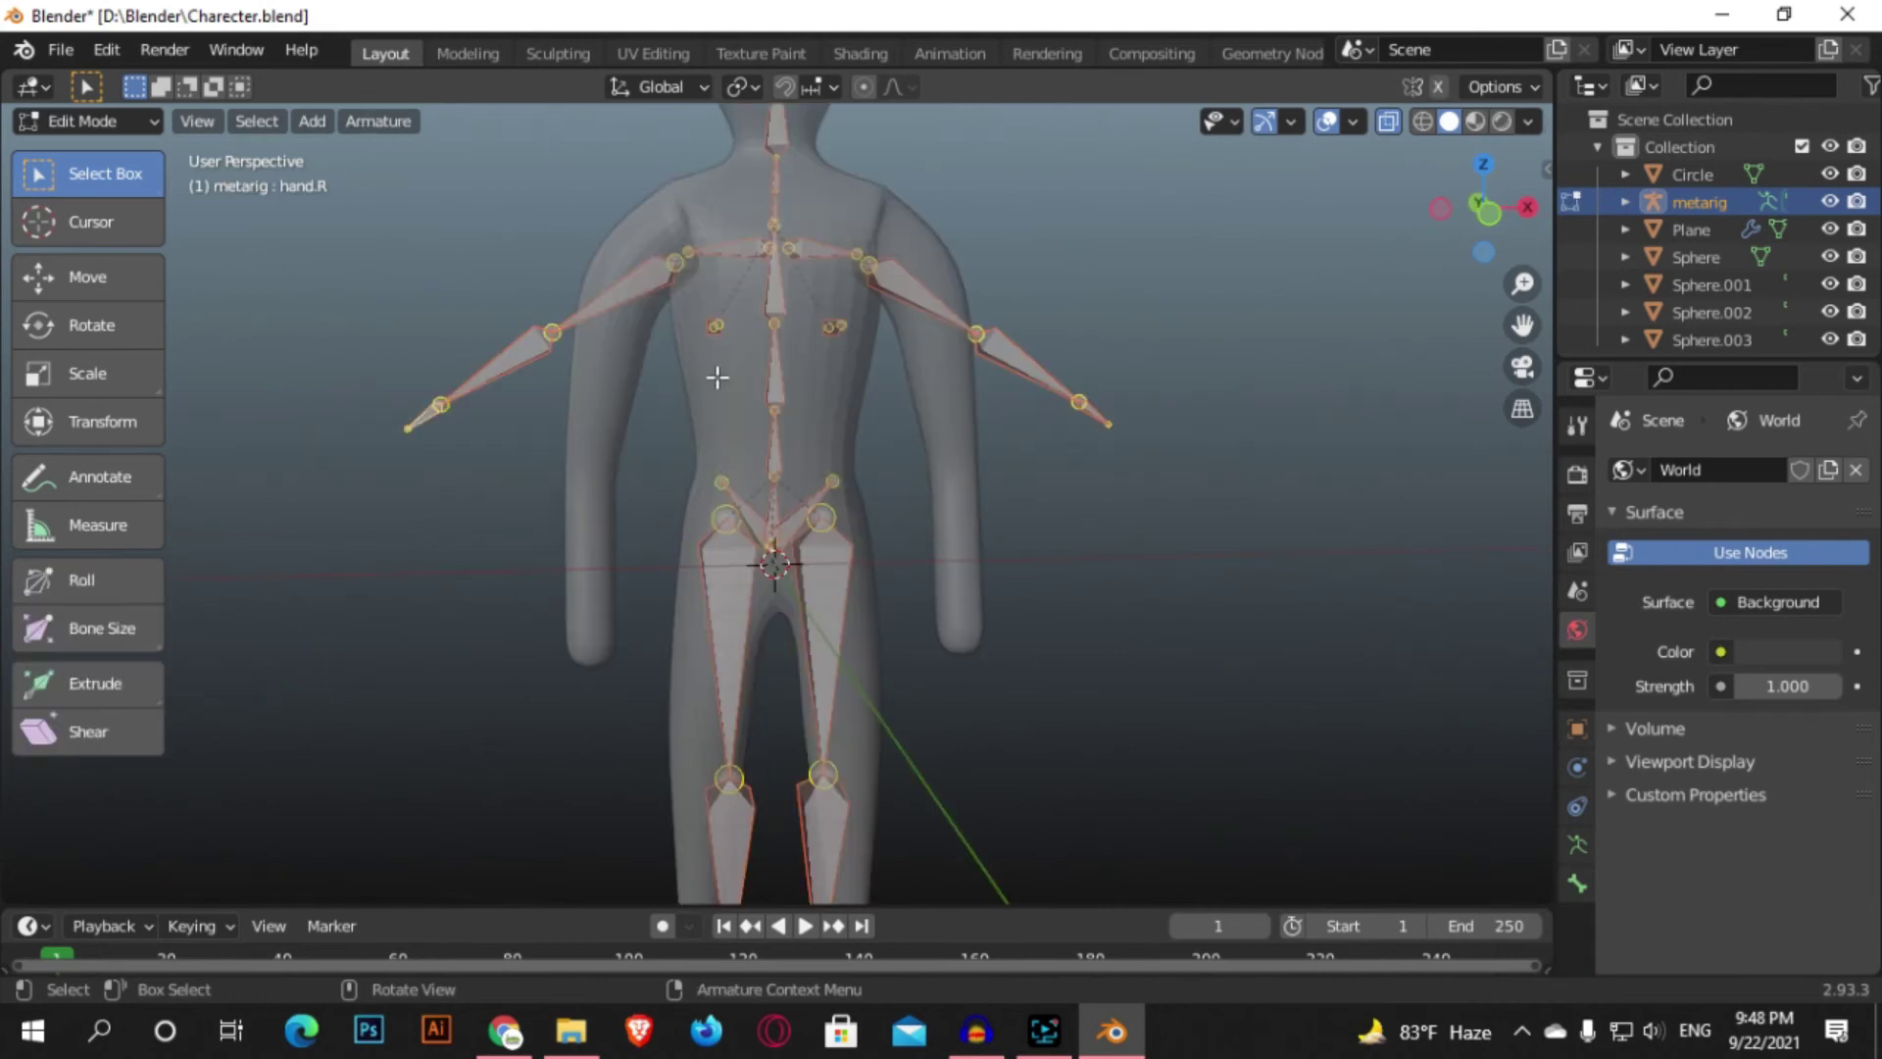
- In the meta-rig's Edit Mode, move the left elbow joint into the character's left arm
left_click(977, 336)
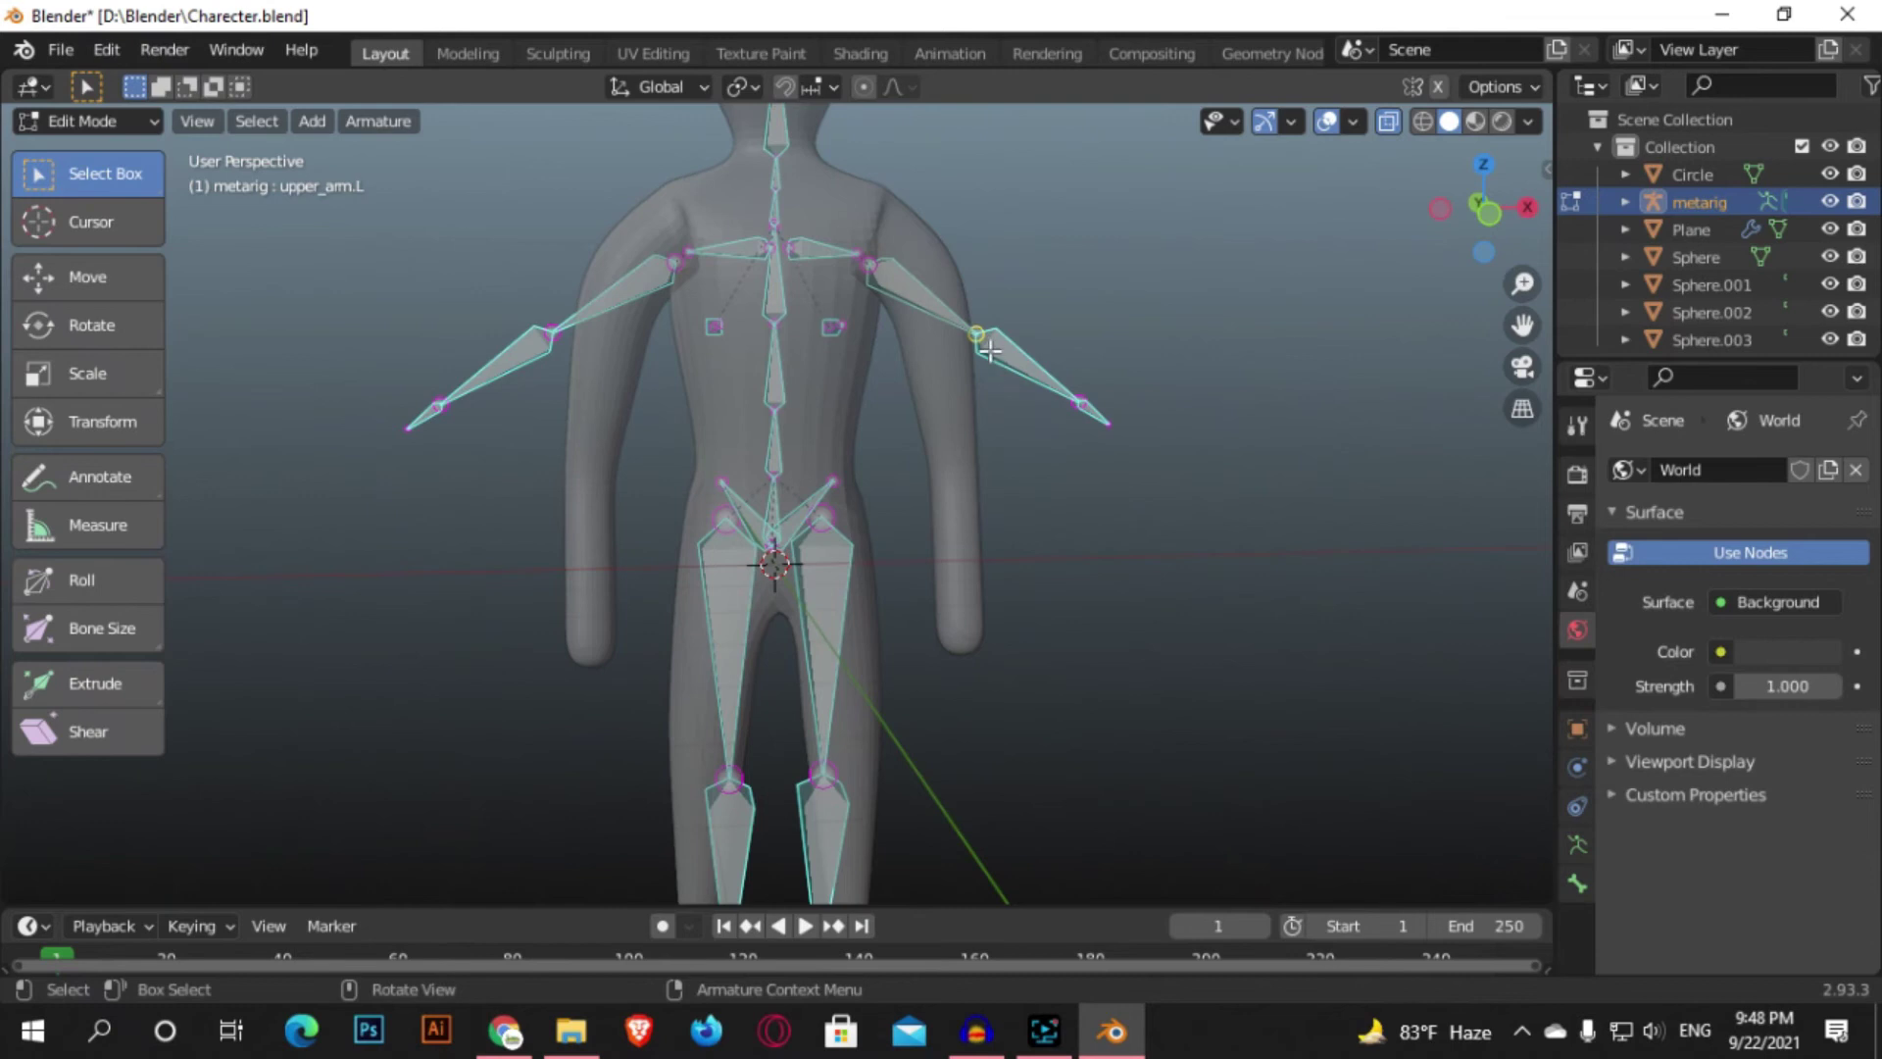
scroll(1097, 448, "down", 1)
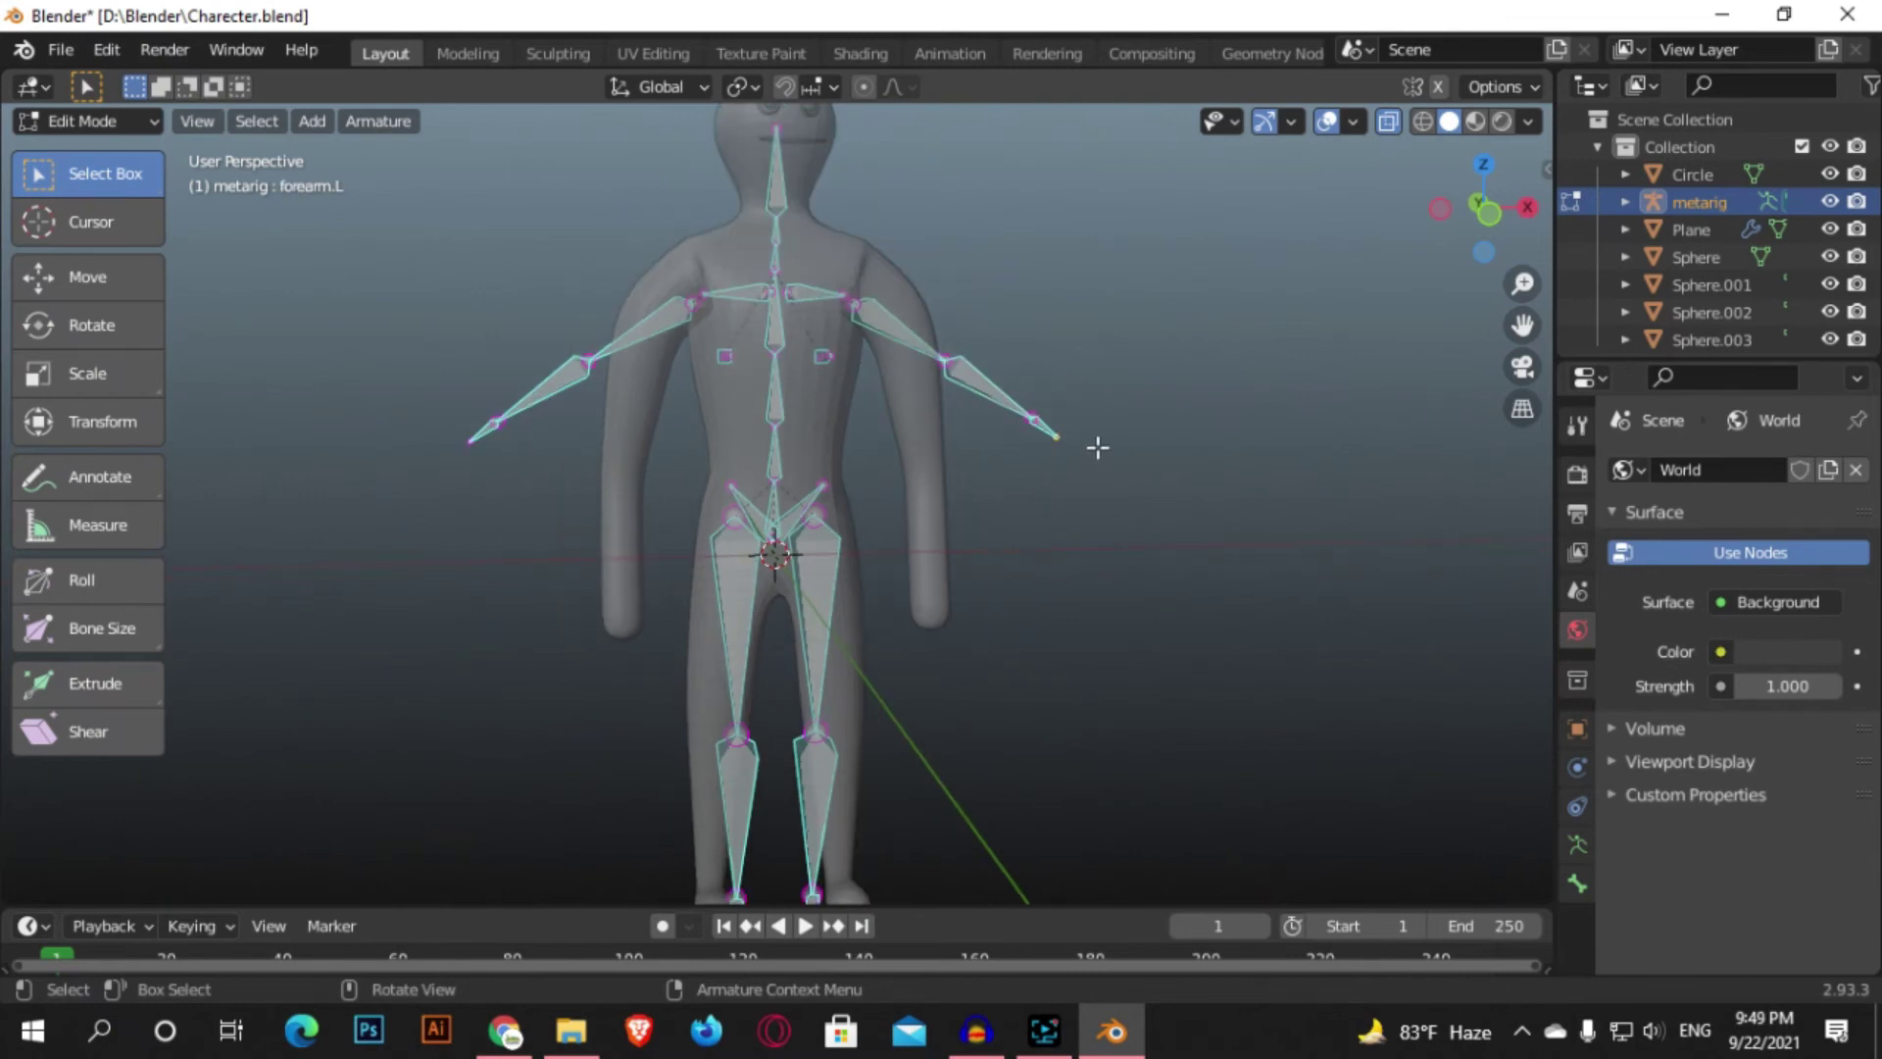
middle_click_drag(740, 359, 692, 357)
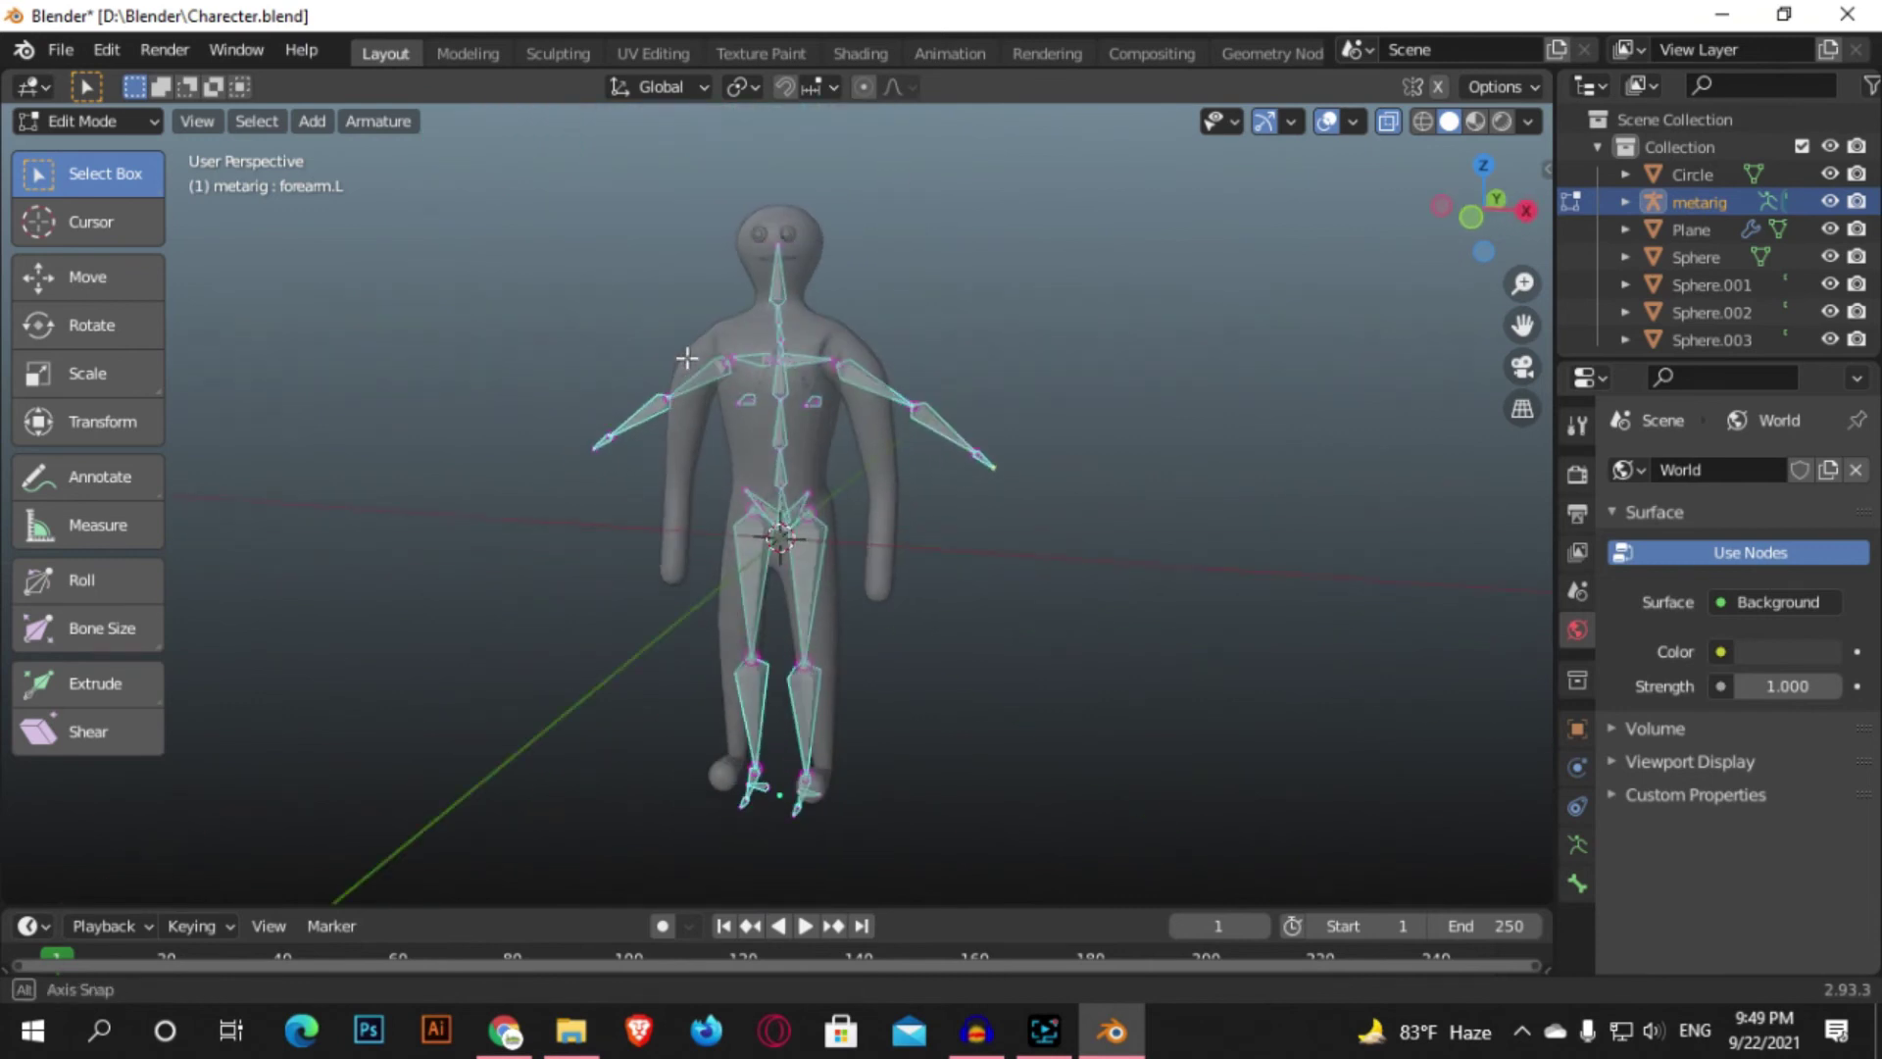
left_click_drag(960, 369, 912, 417)
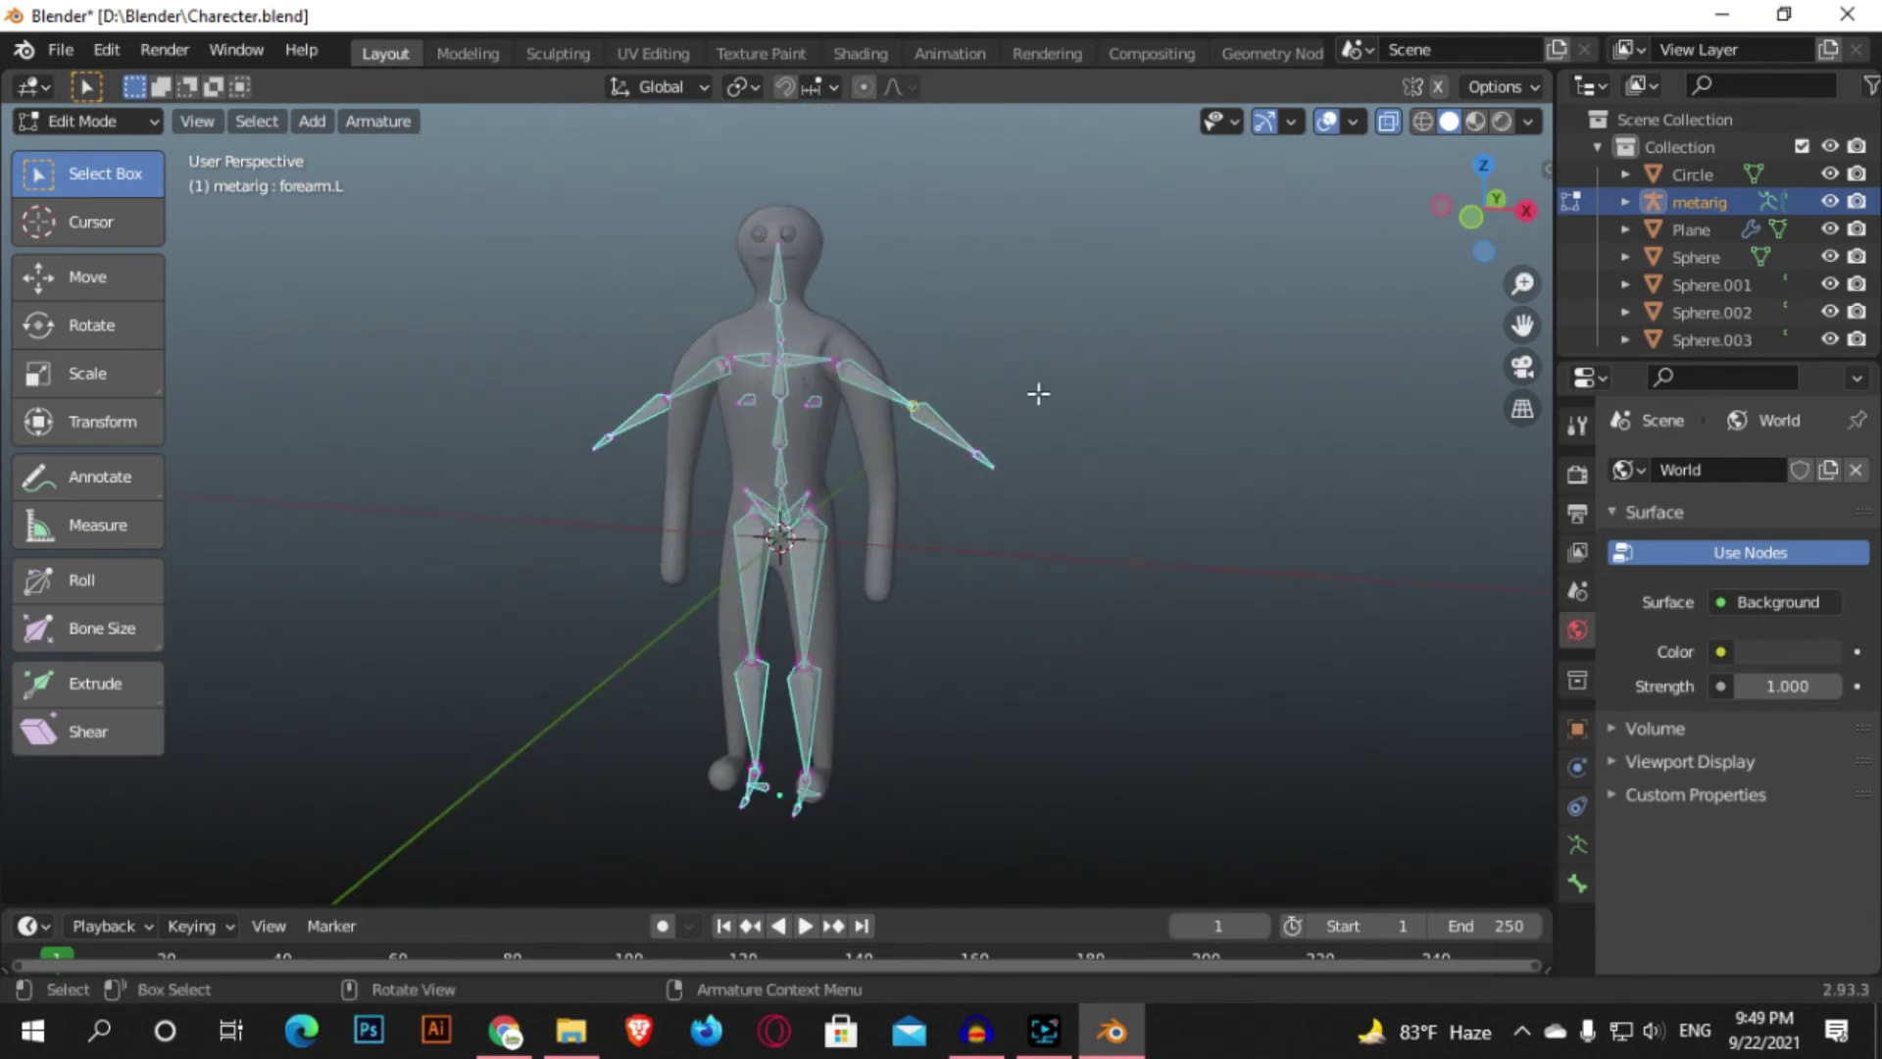
scroll(1039, 393, "up", 5)
scroll(913, 422, "down", 1)
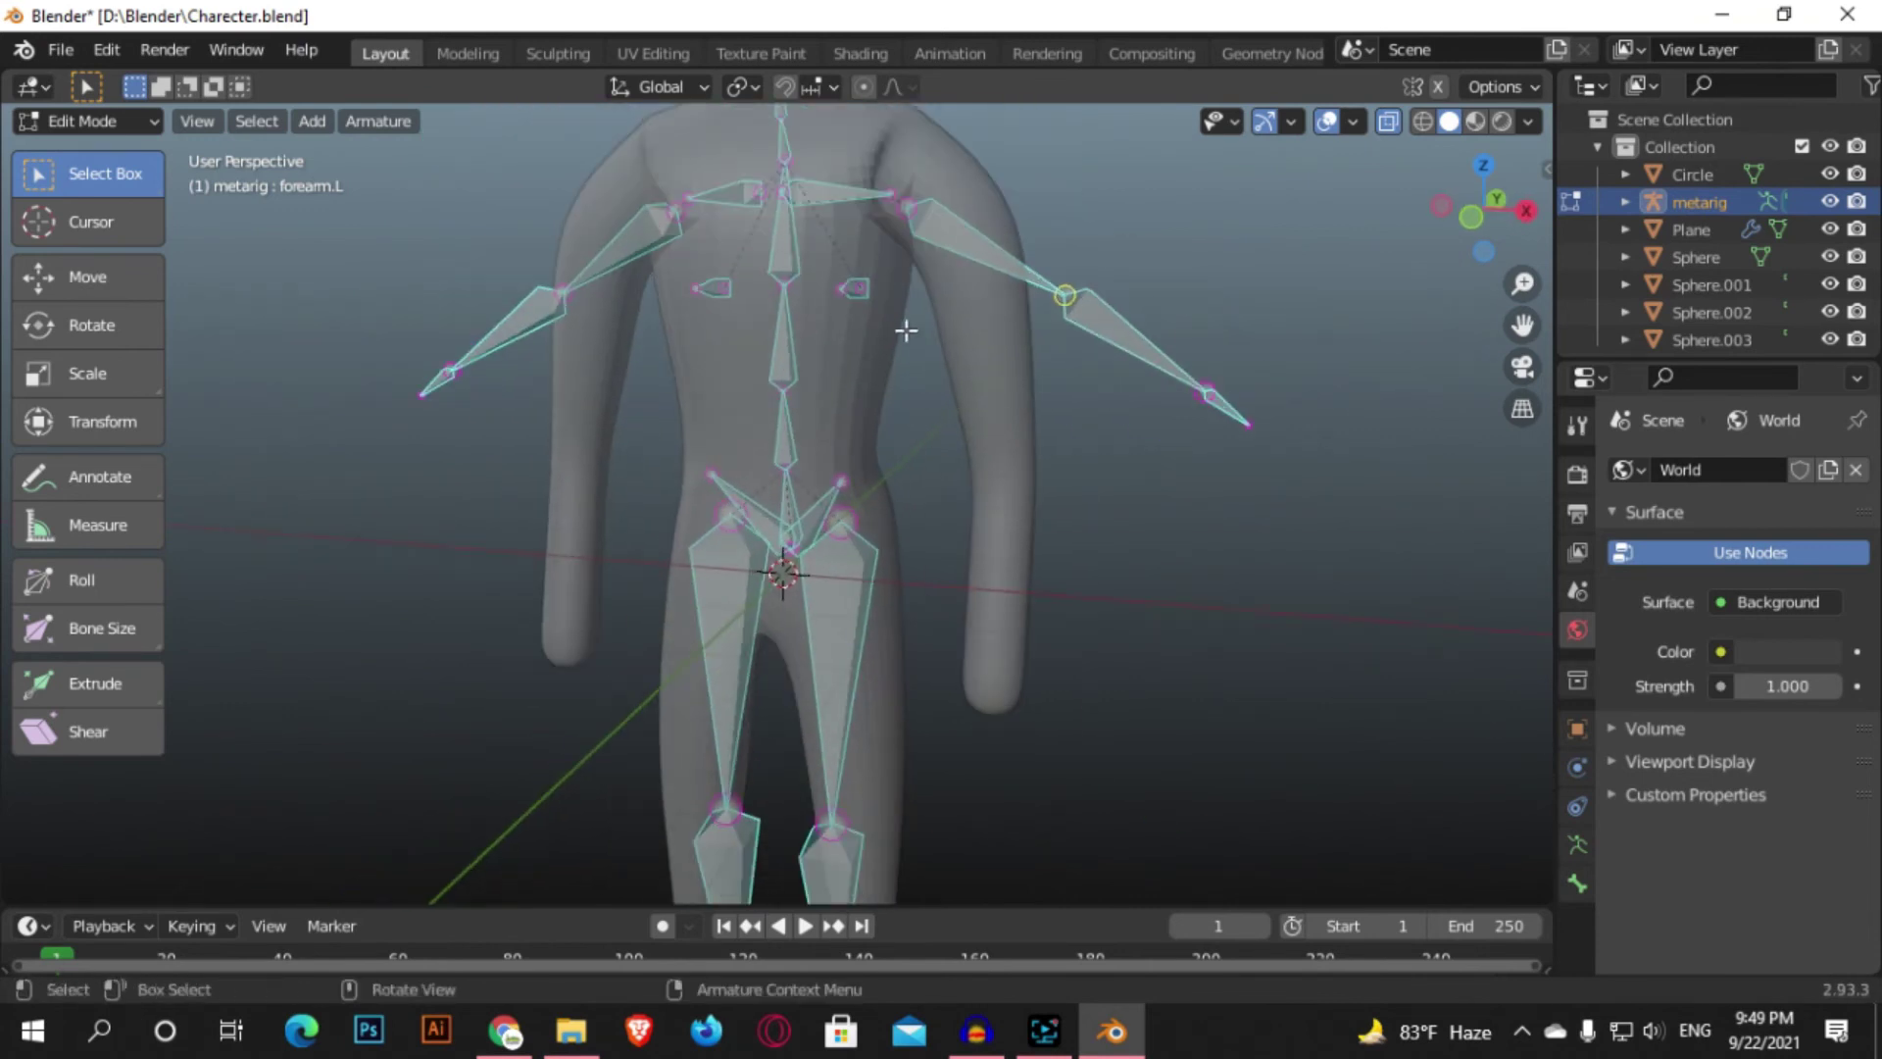
key("g")
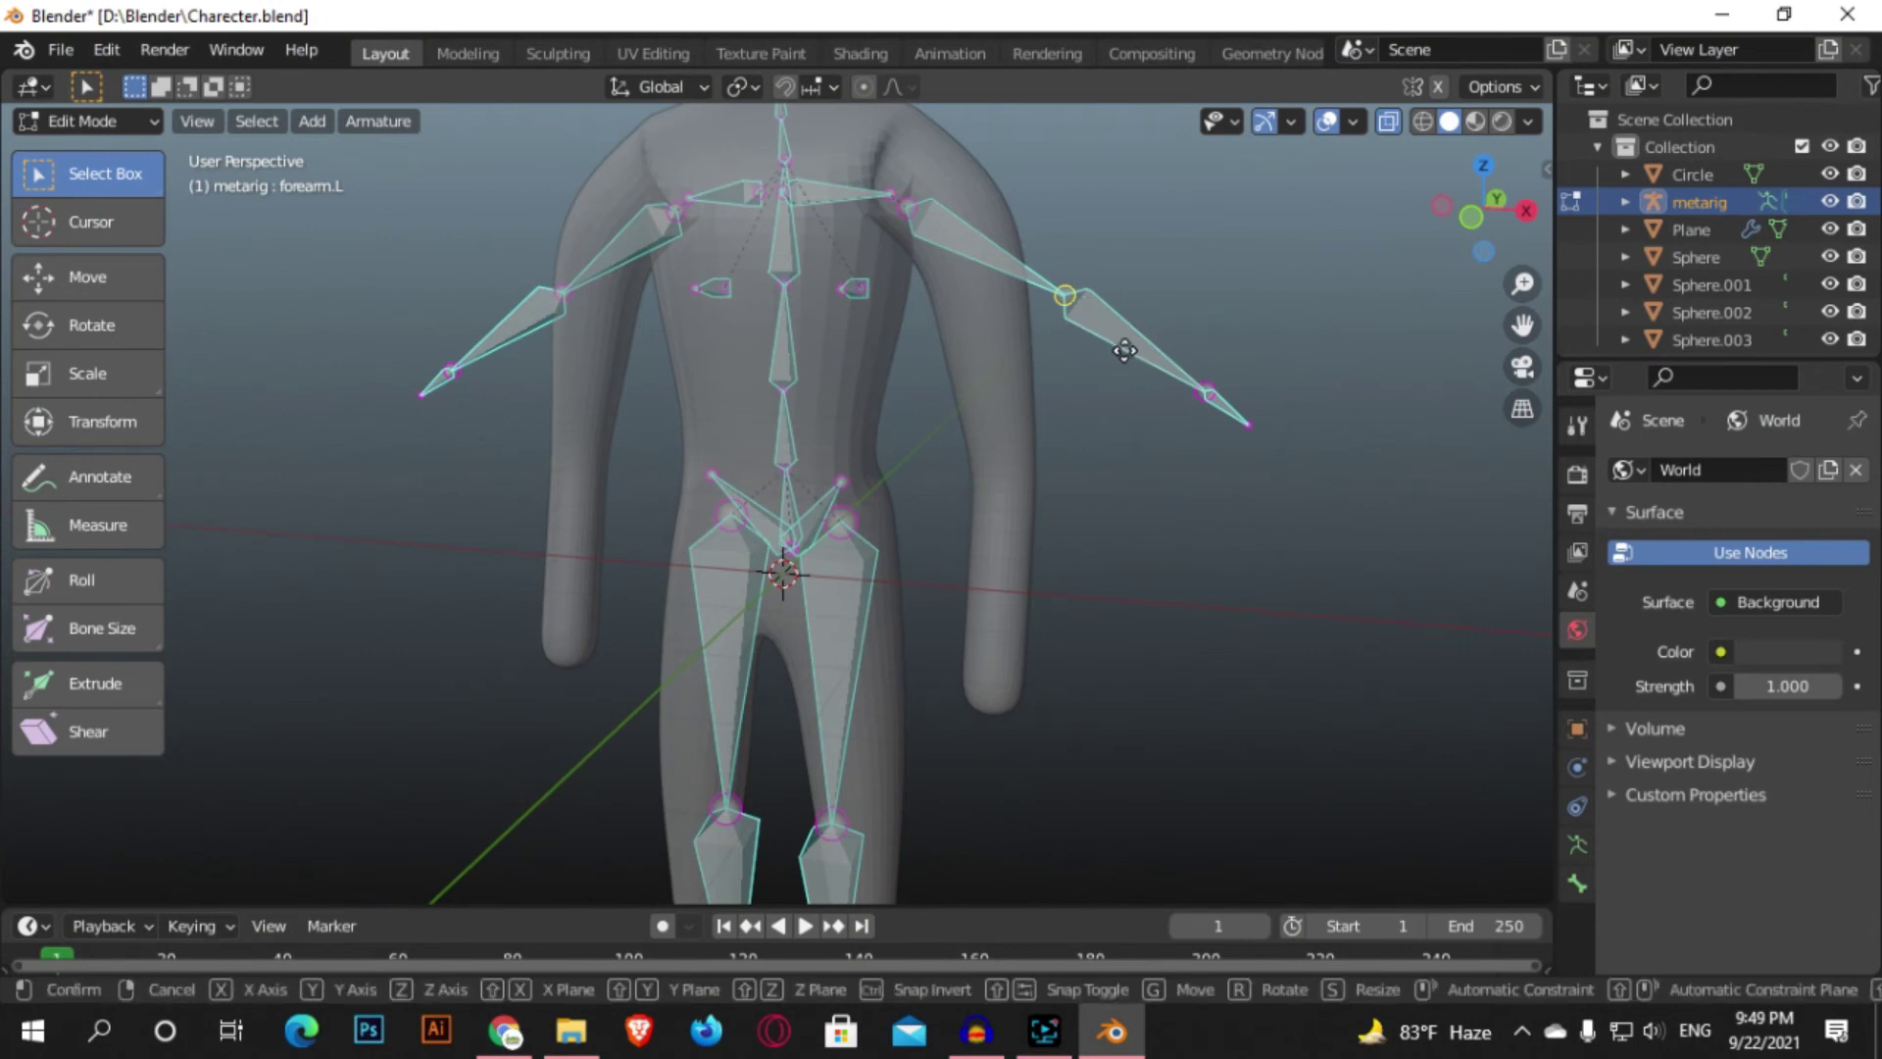
left_click(1052, 404)
- Move the left wrist joint and the left hand bone's tip down inside the character's forearm and hand
left_click_drag(1237, 361, 1188, 424)
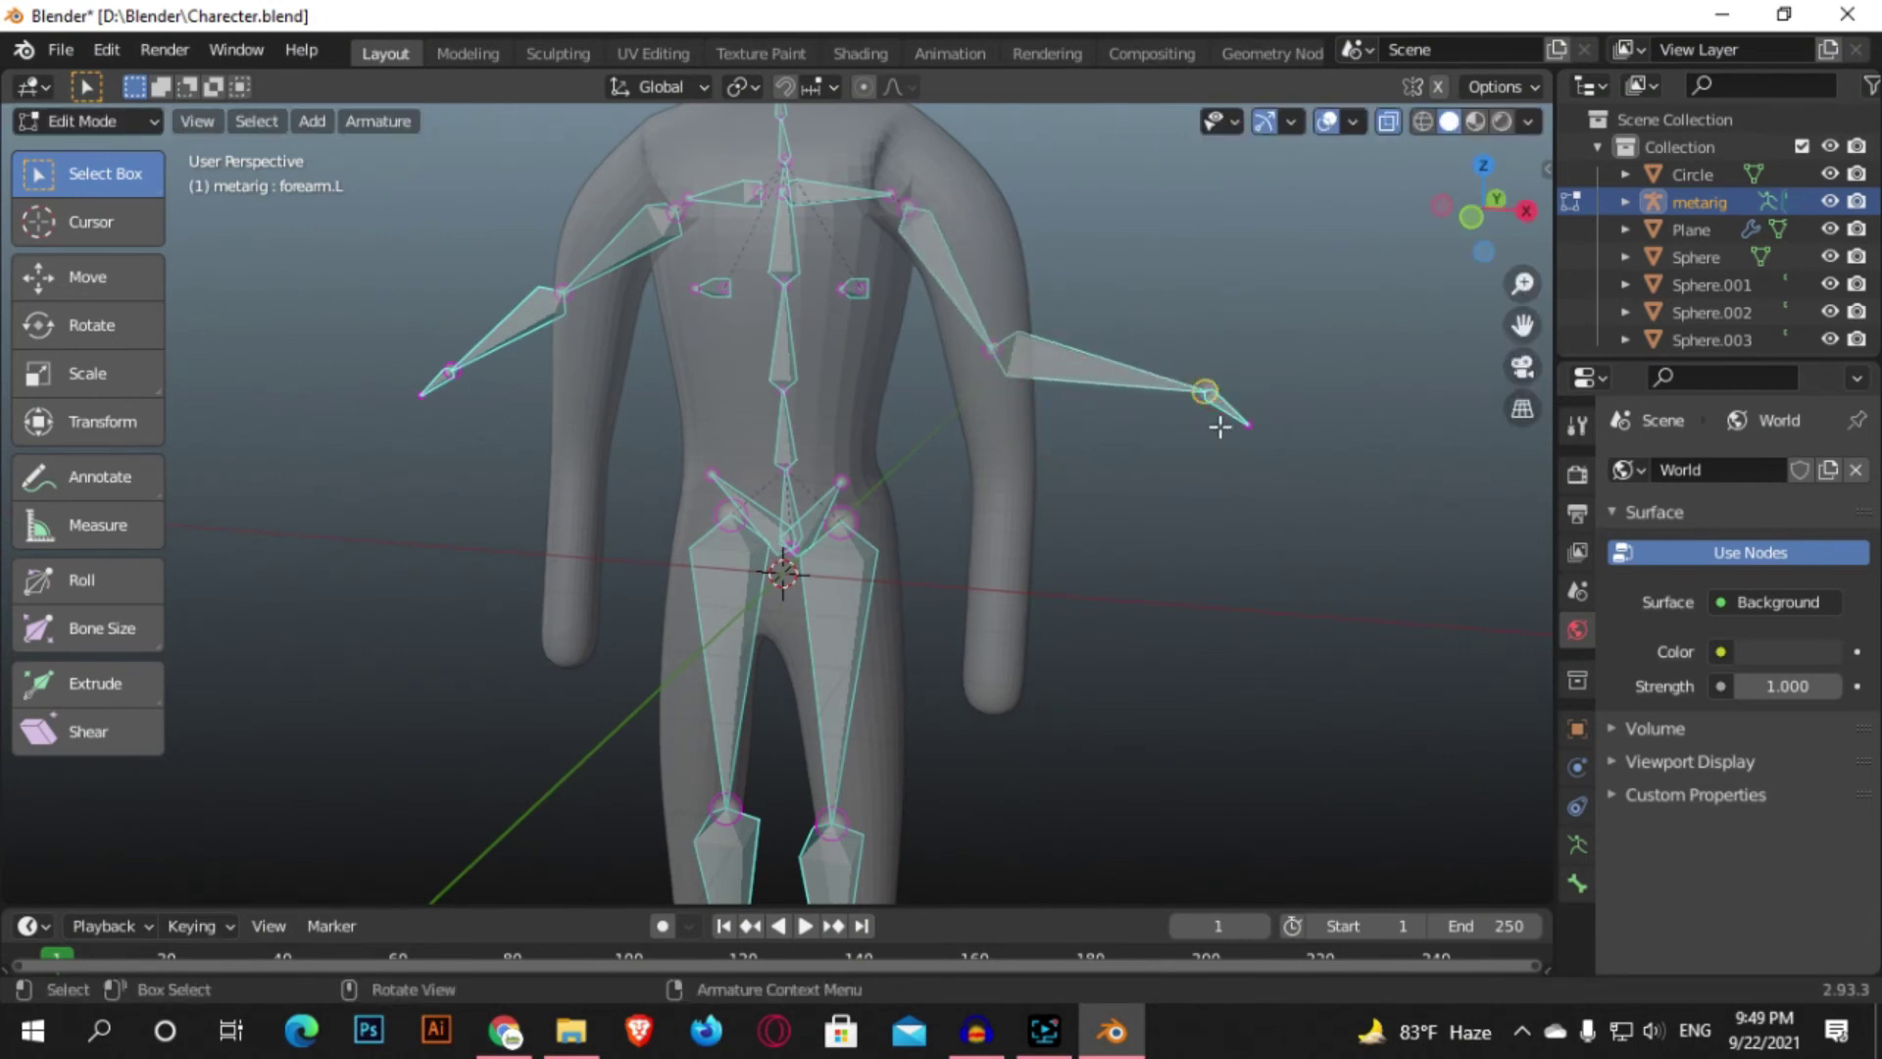
key("g")
left_click(1010, 534)
left_click(1274, 416)
key("g")
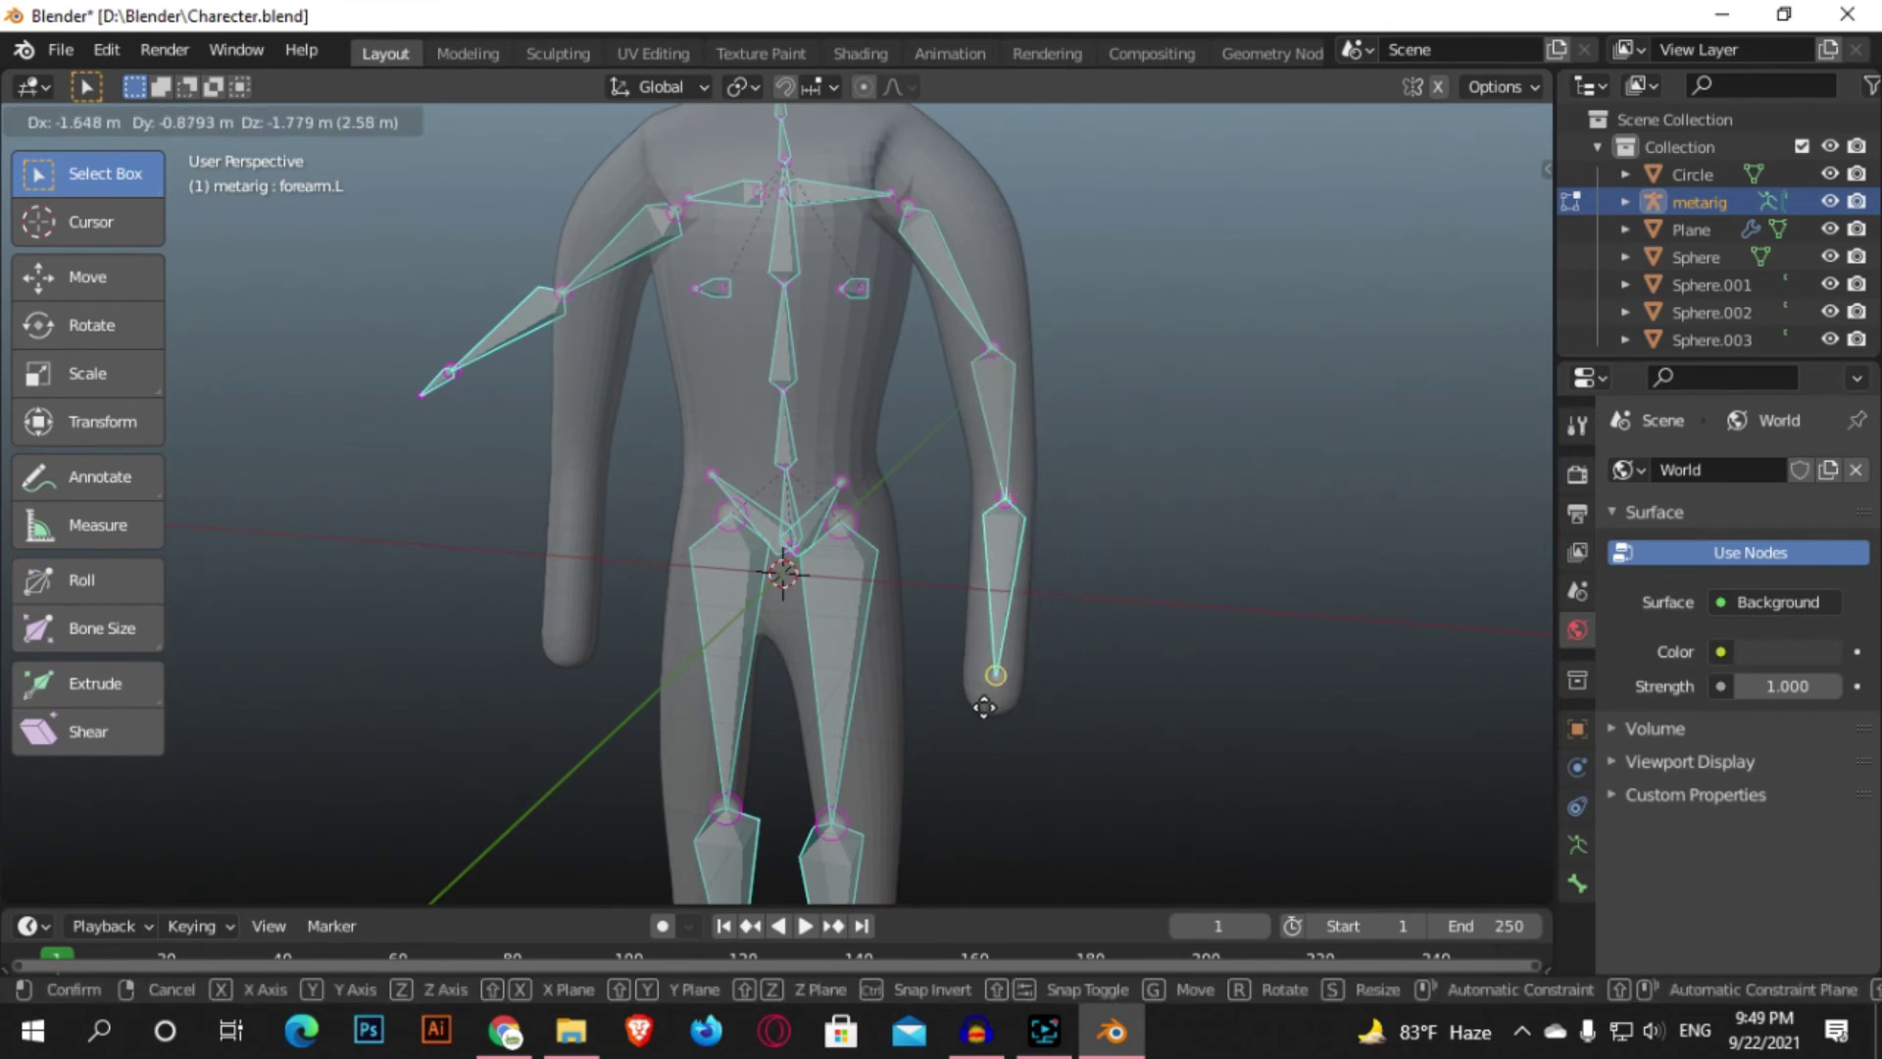
left_click(984, 707)
- Raise the left shoulder joints, where collarbone and upper arm meet, into the character's left shoulder
left_click(904, 206)
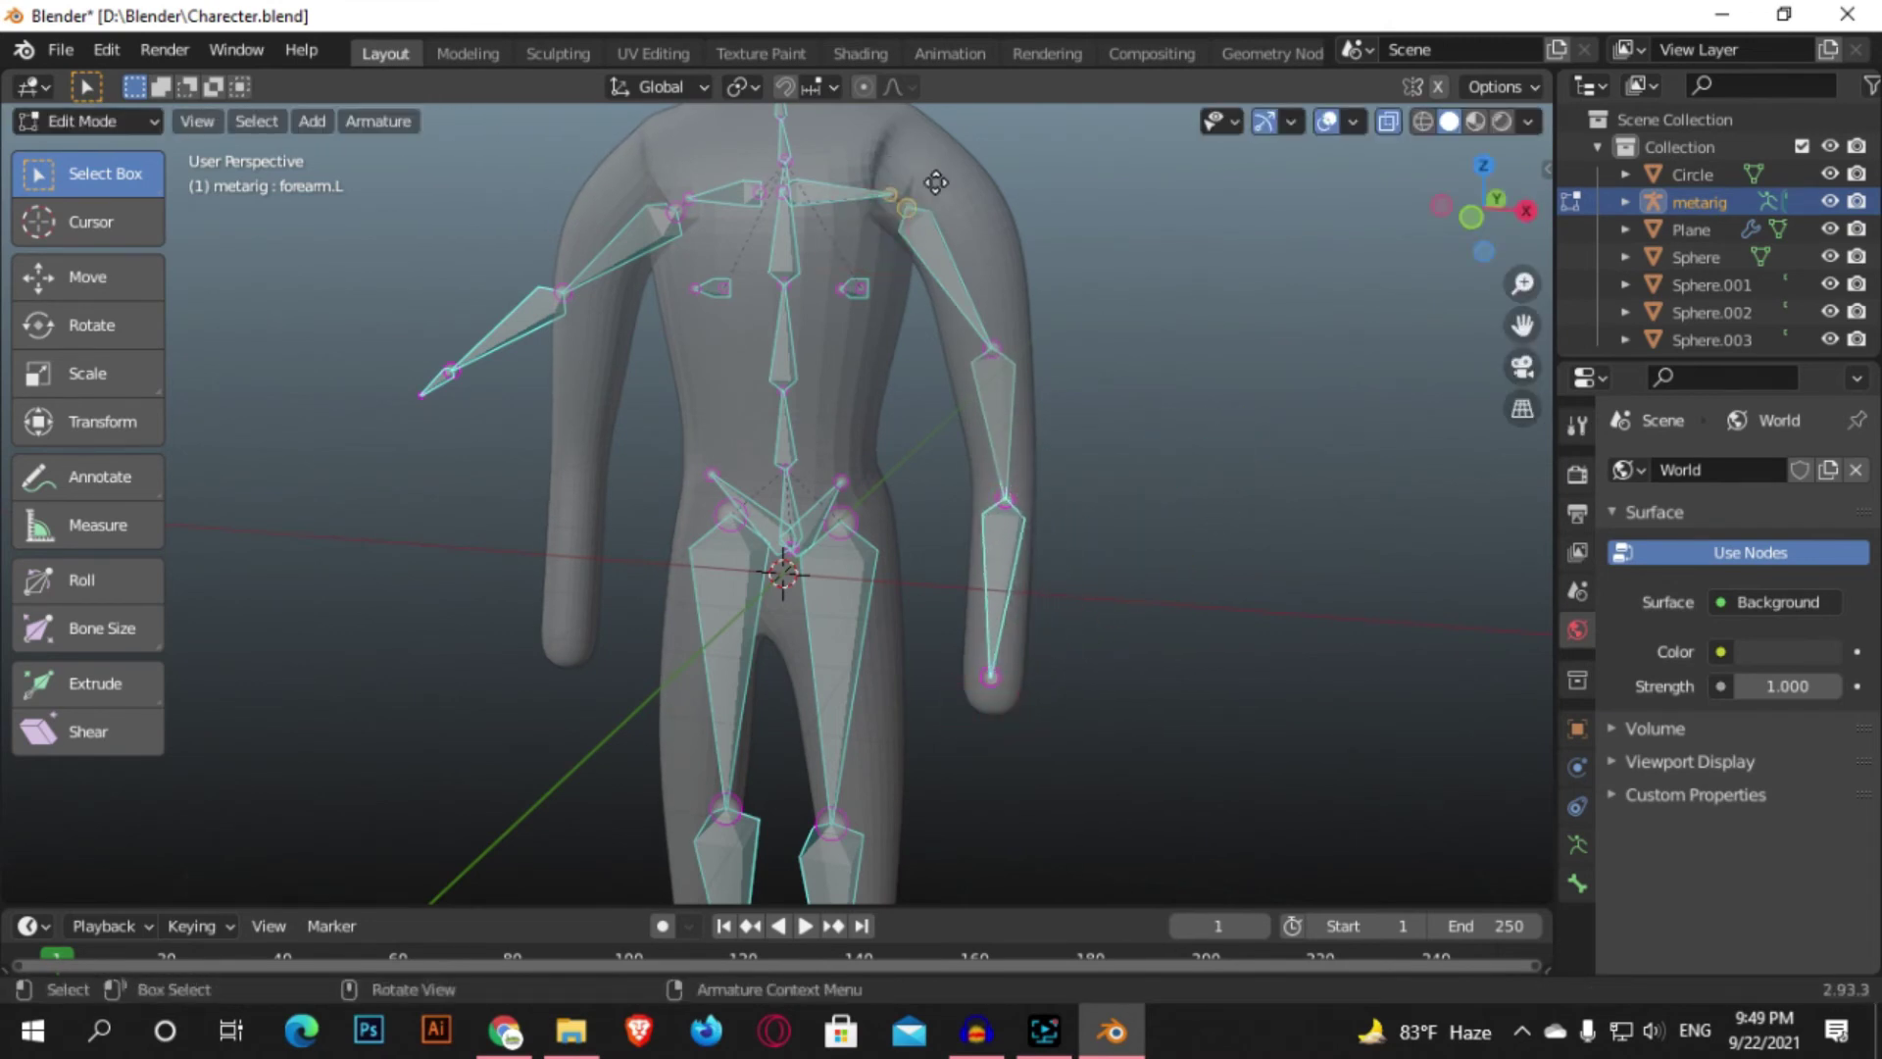
key("g")
left_click(926, 154)
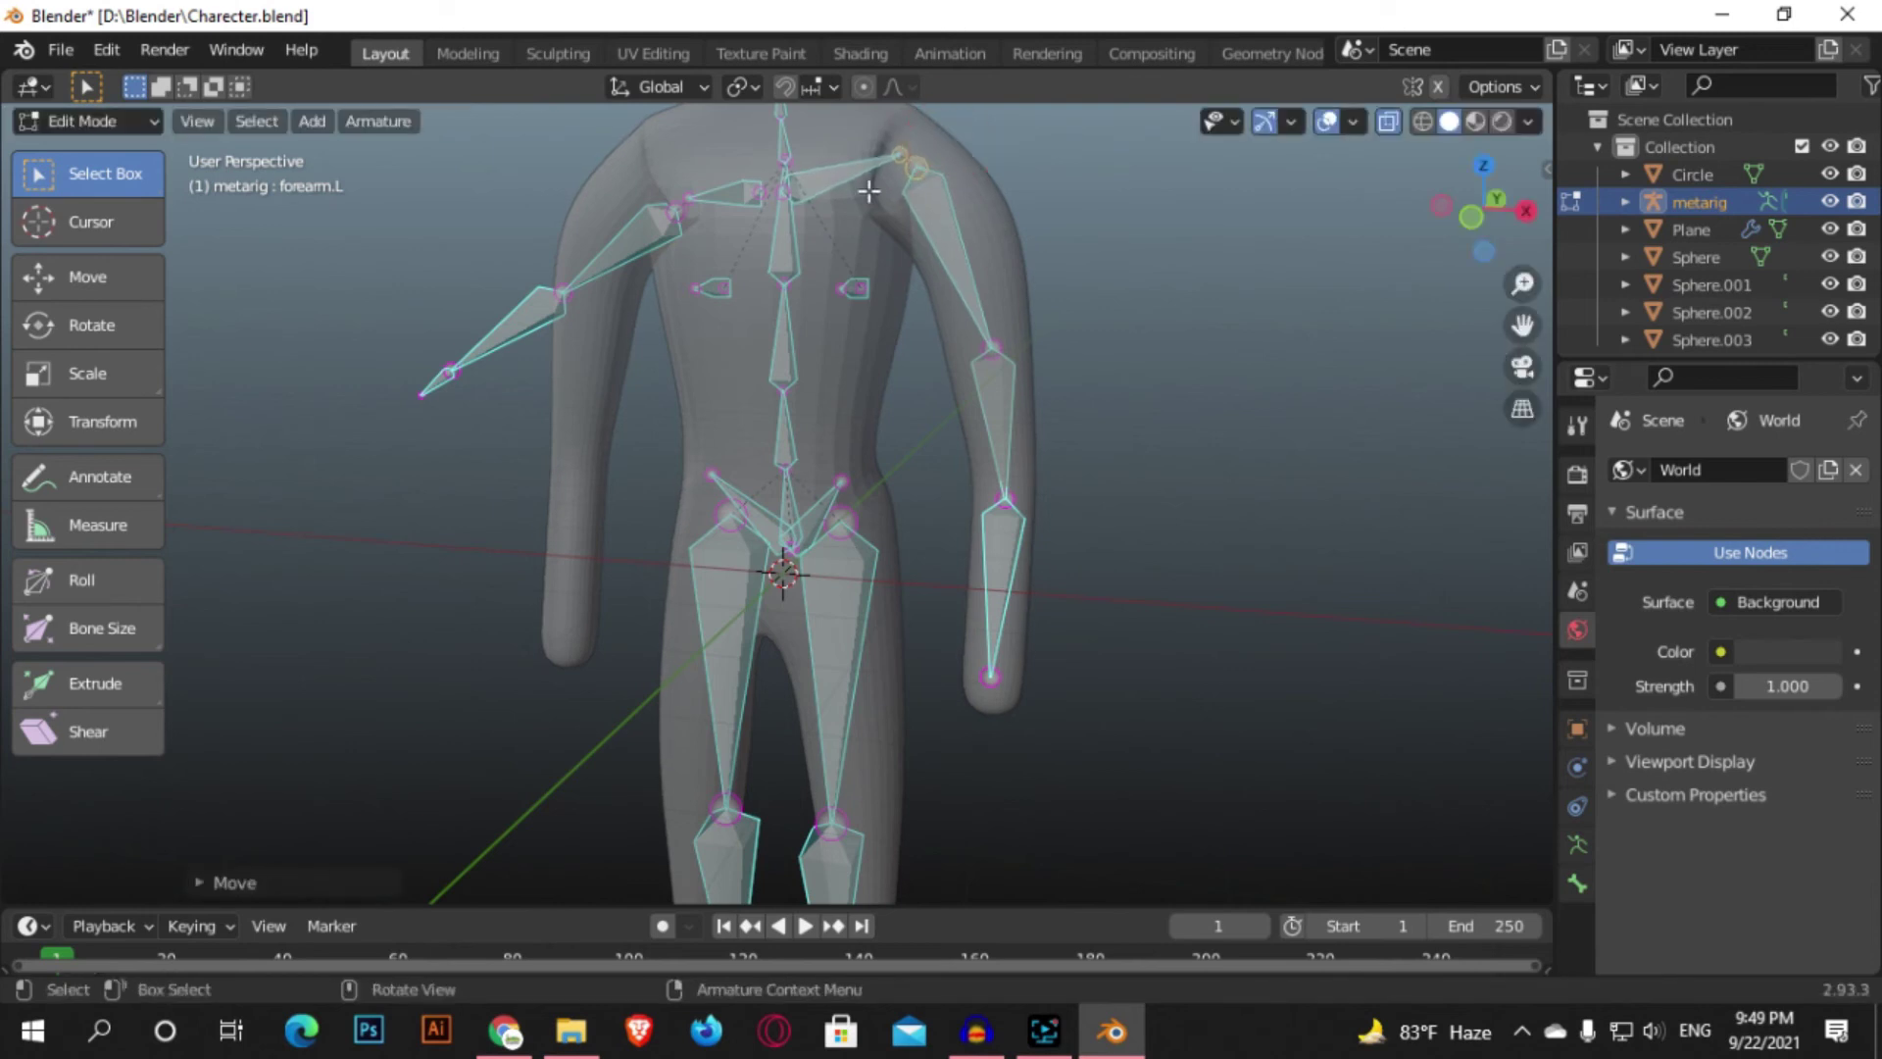
scroll(870, 191, "down", 2)
left_click_drag(762, 311, 763, 311)
key("g")
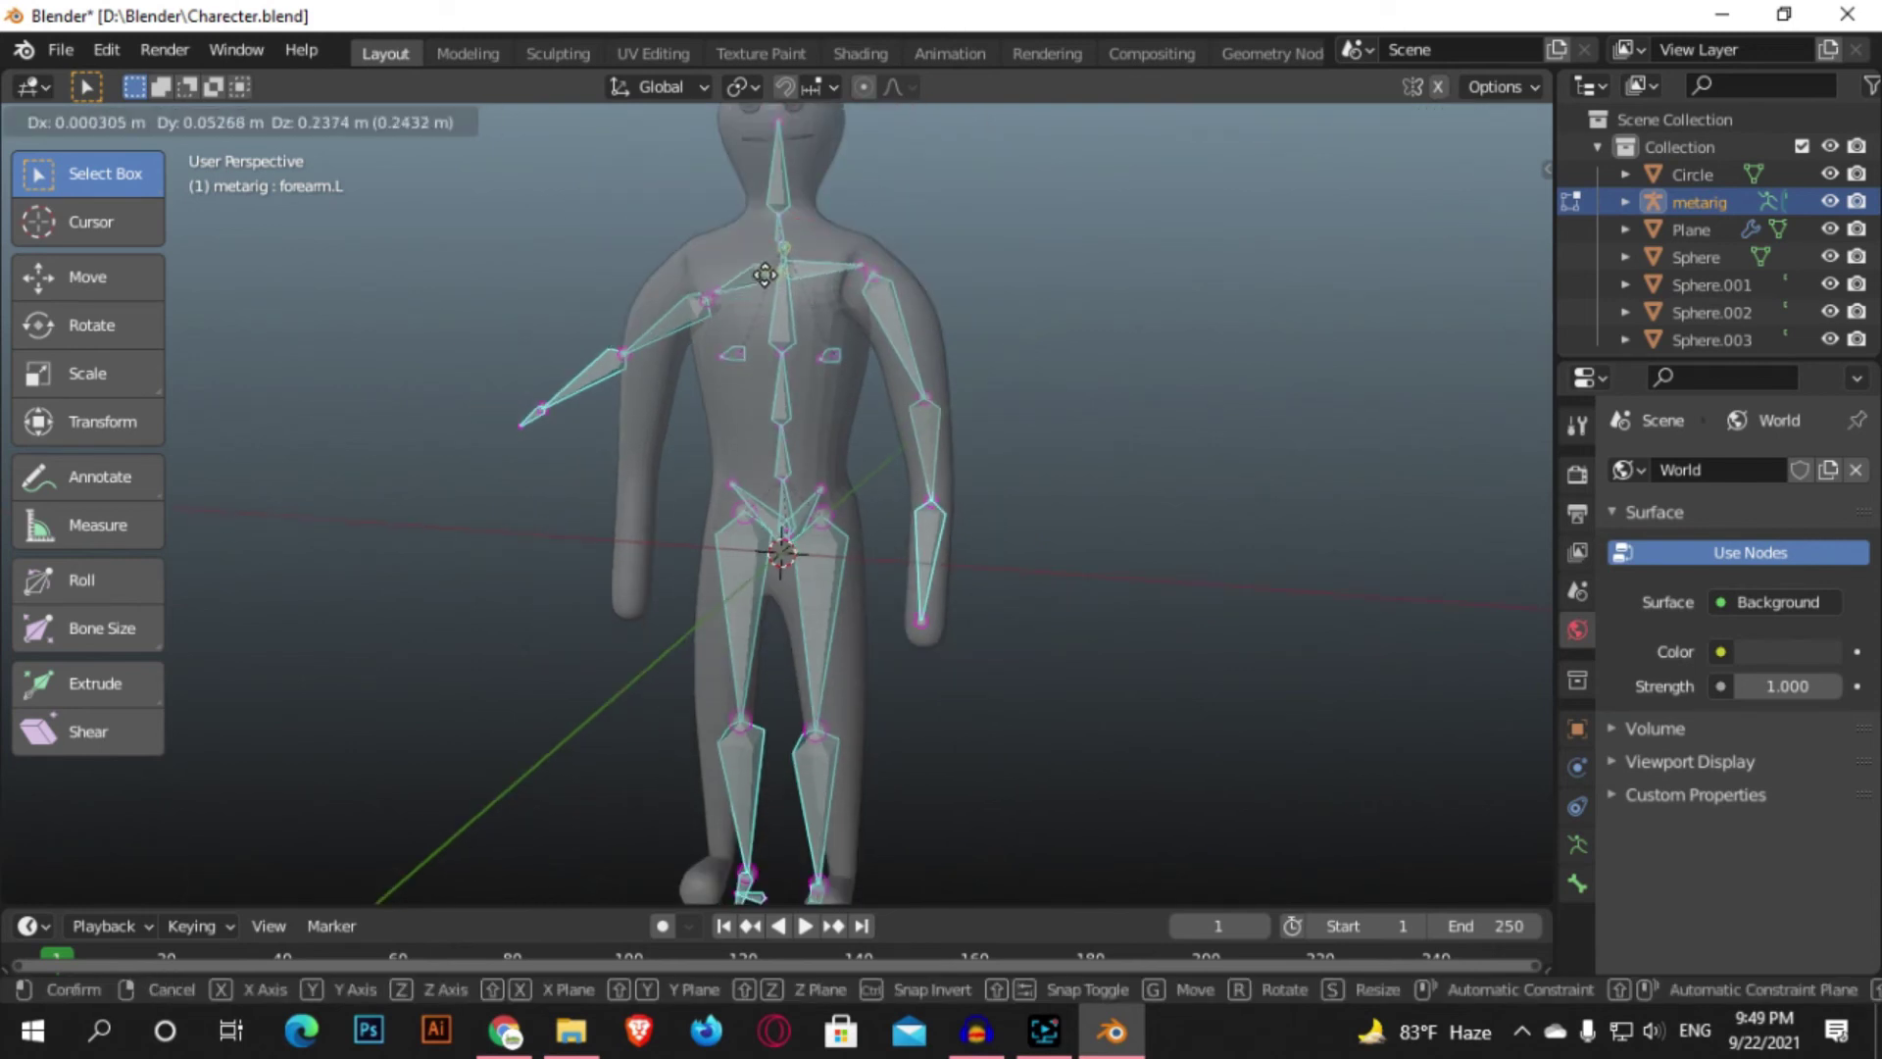
right_click(763, 298)
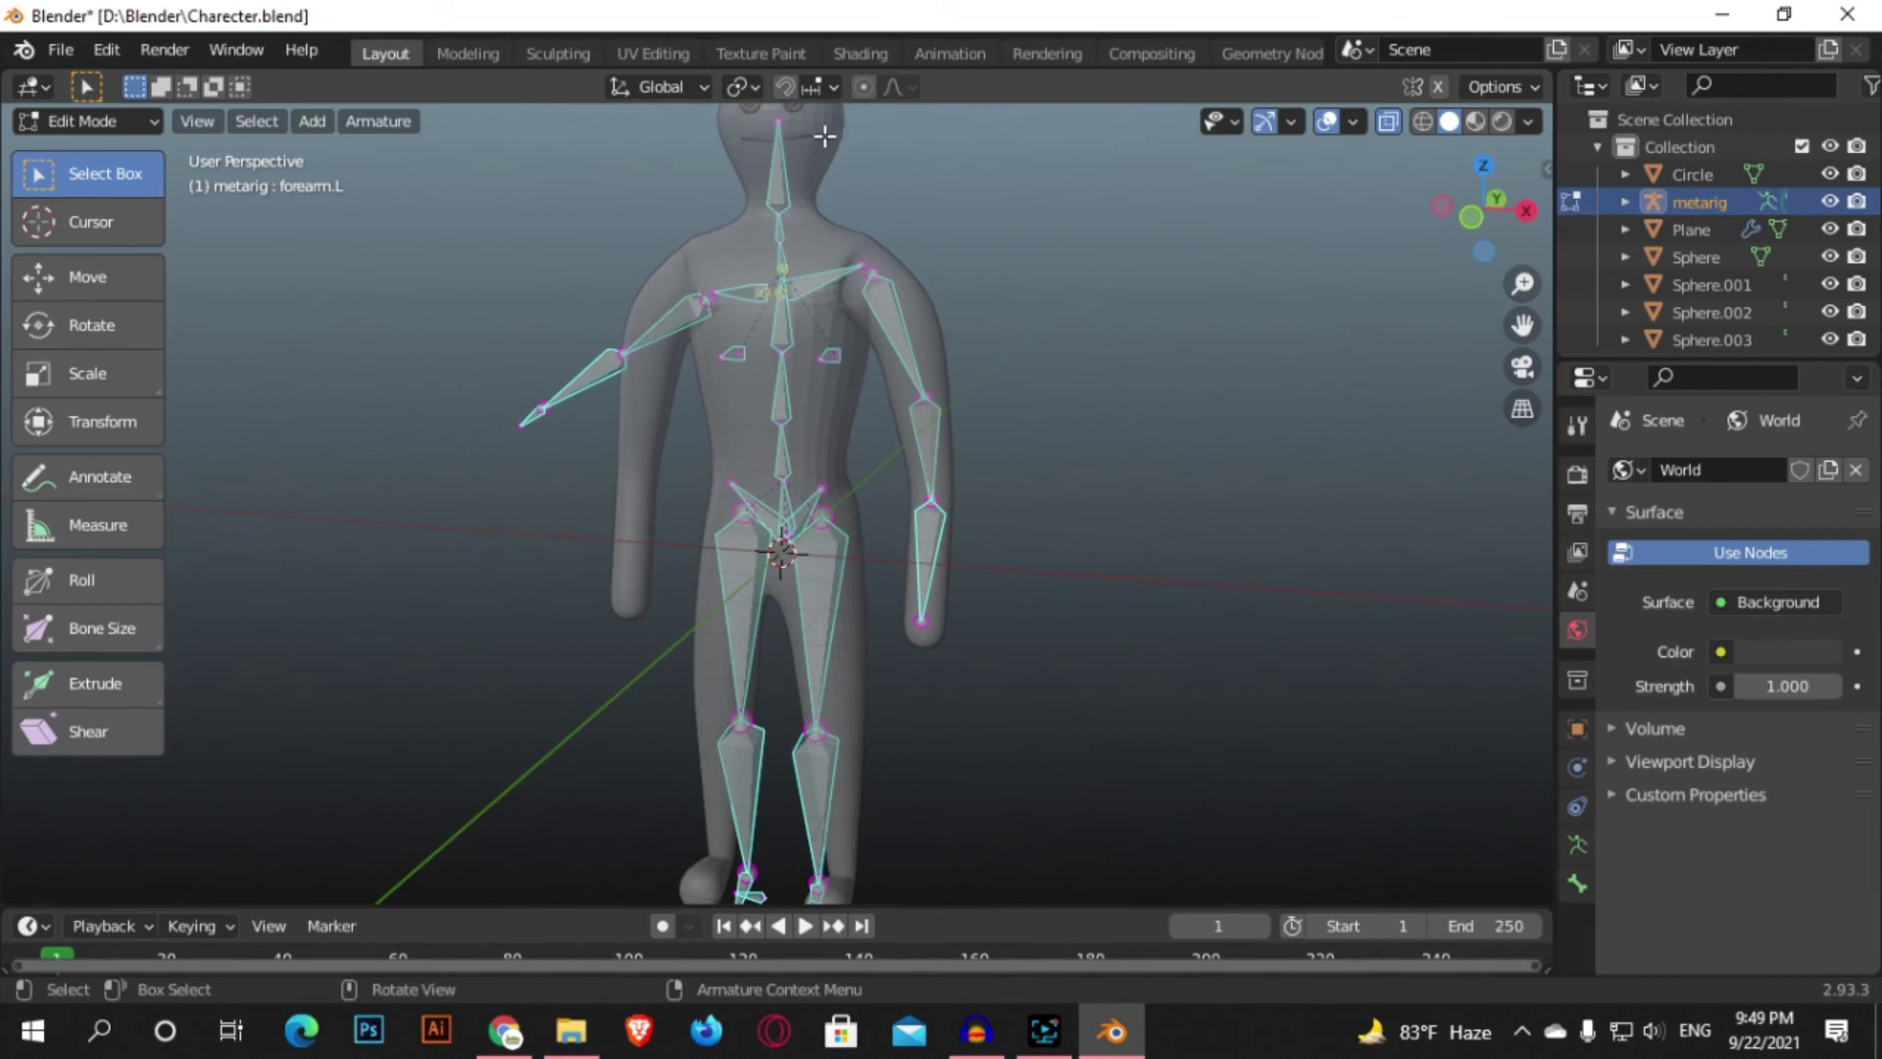
- Raise the head, neck and upper-chest joints together with the inner collarbone ends by about 0.6 m
left_click_drag(792, 121, 756, 351)
key("g")
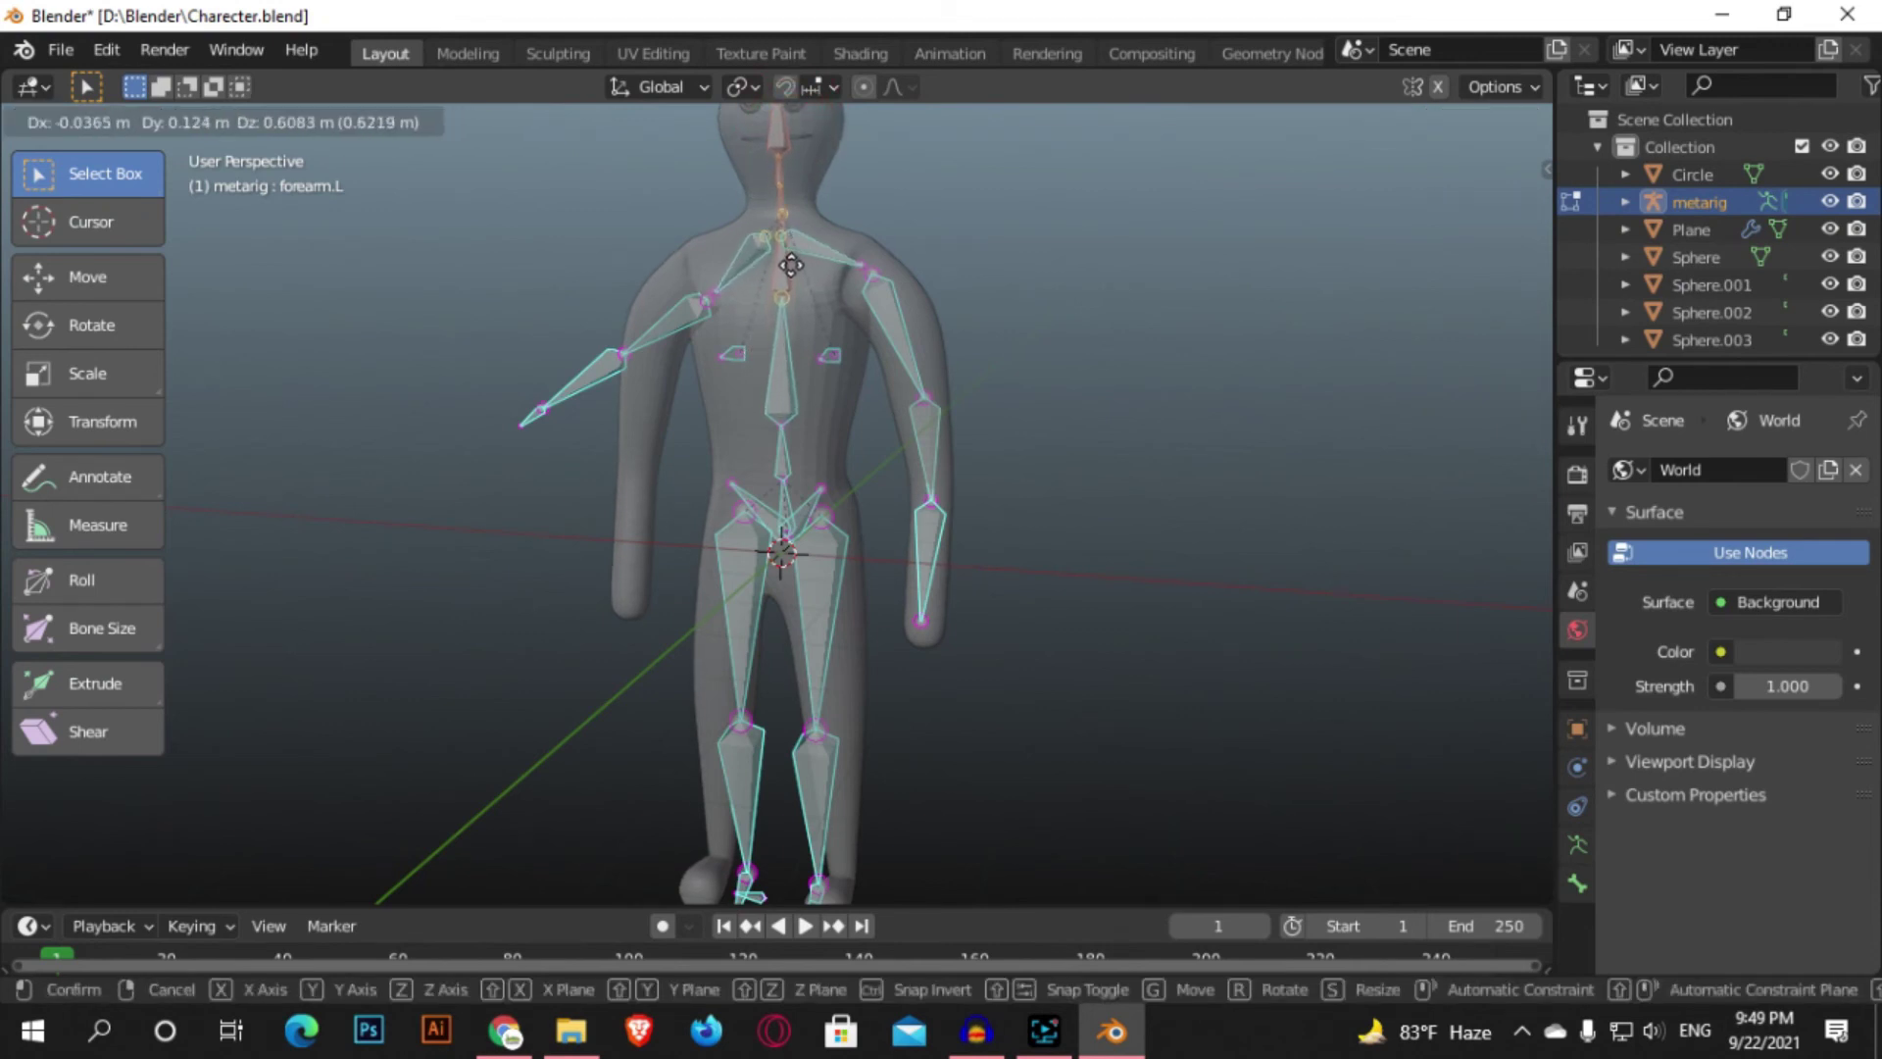
left_click(792, 262)
- Move the right shoulder joints, where collarbone and upper arm meet, up into the character's right shoulder
left_click_drag(675, 255, 723, 312)
key("g")
left_click(717, 279)
- Move the right elbow joint into the character's right arm
middle_click_drag(717, 278, 706, 327)
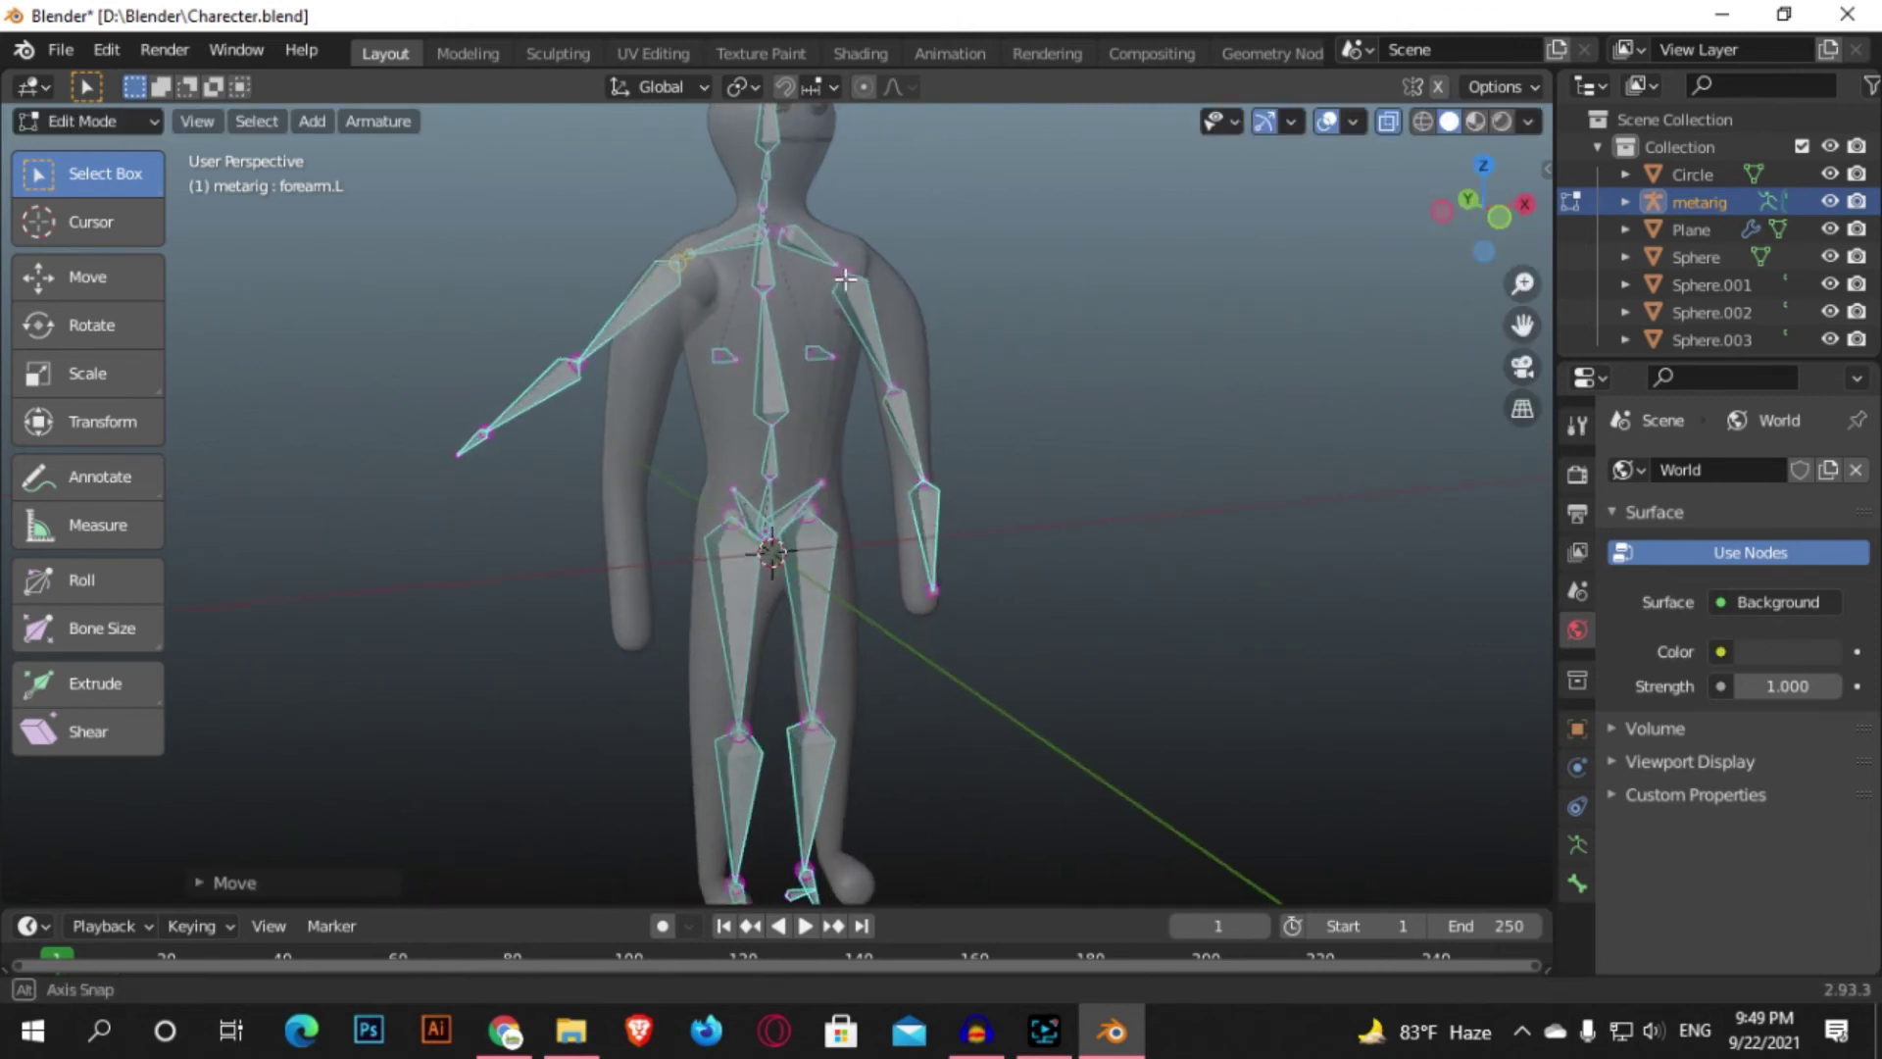
left_click(554, 310)
key("g")
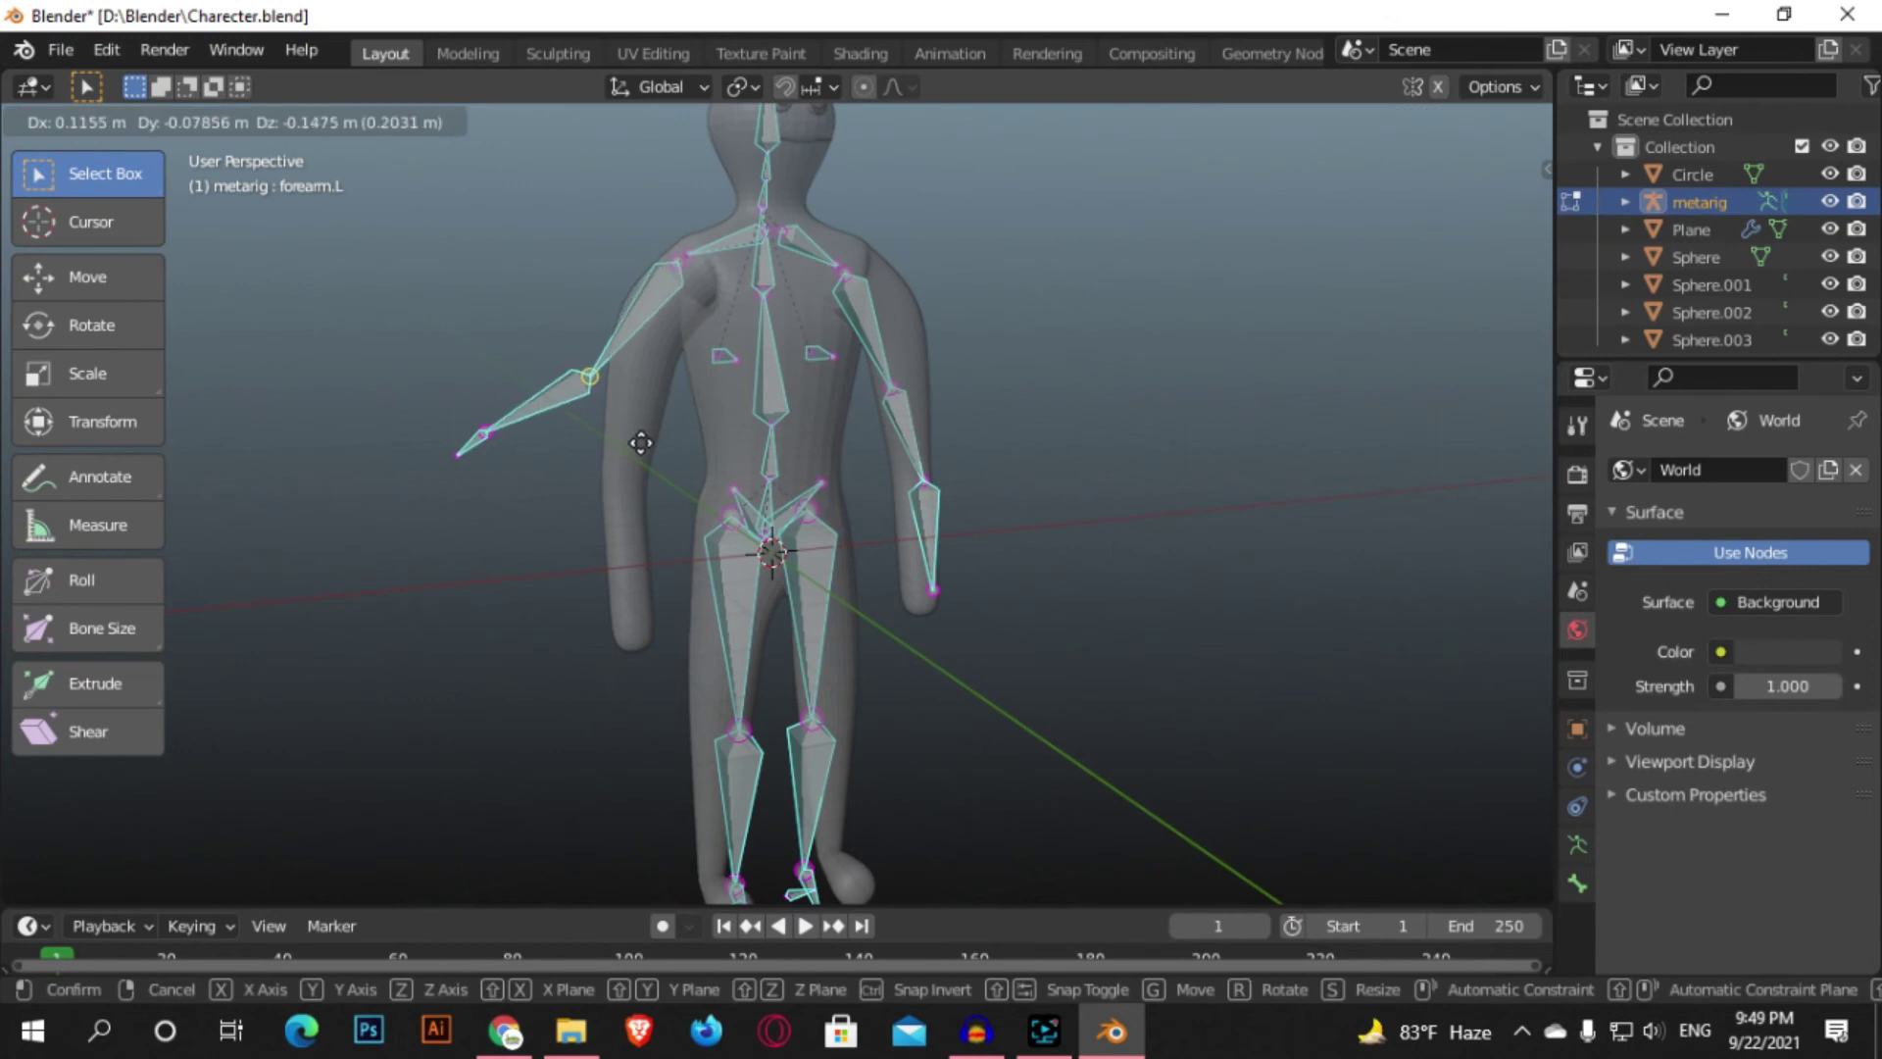
left_click(659, 457)
- Move the right wrist joint and hand tip down into the forearm and hand of the character's right arm
left_click(457, 402)
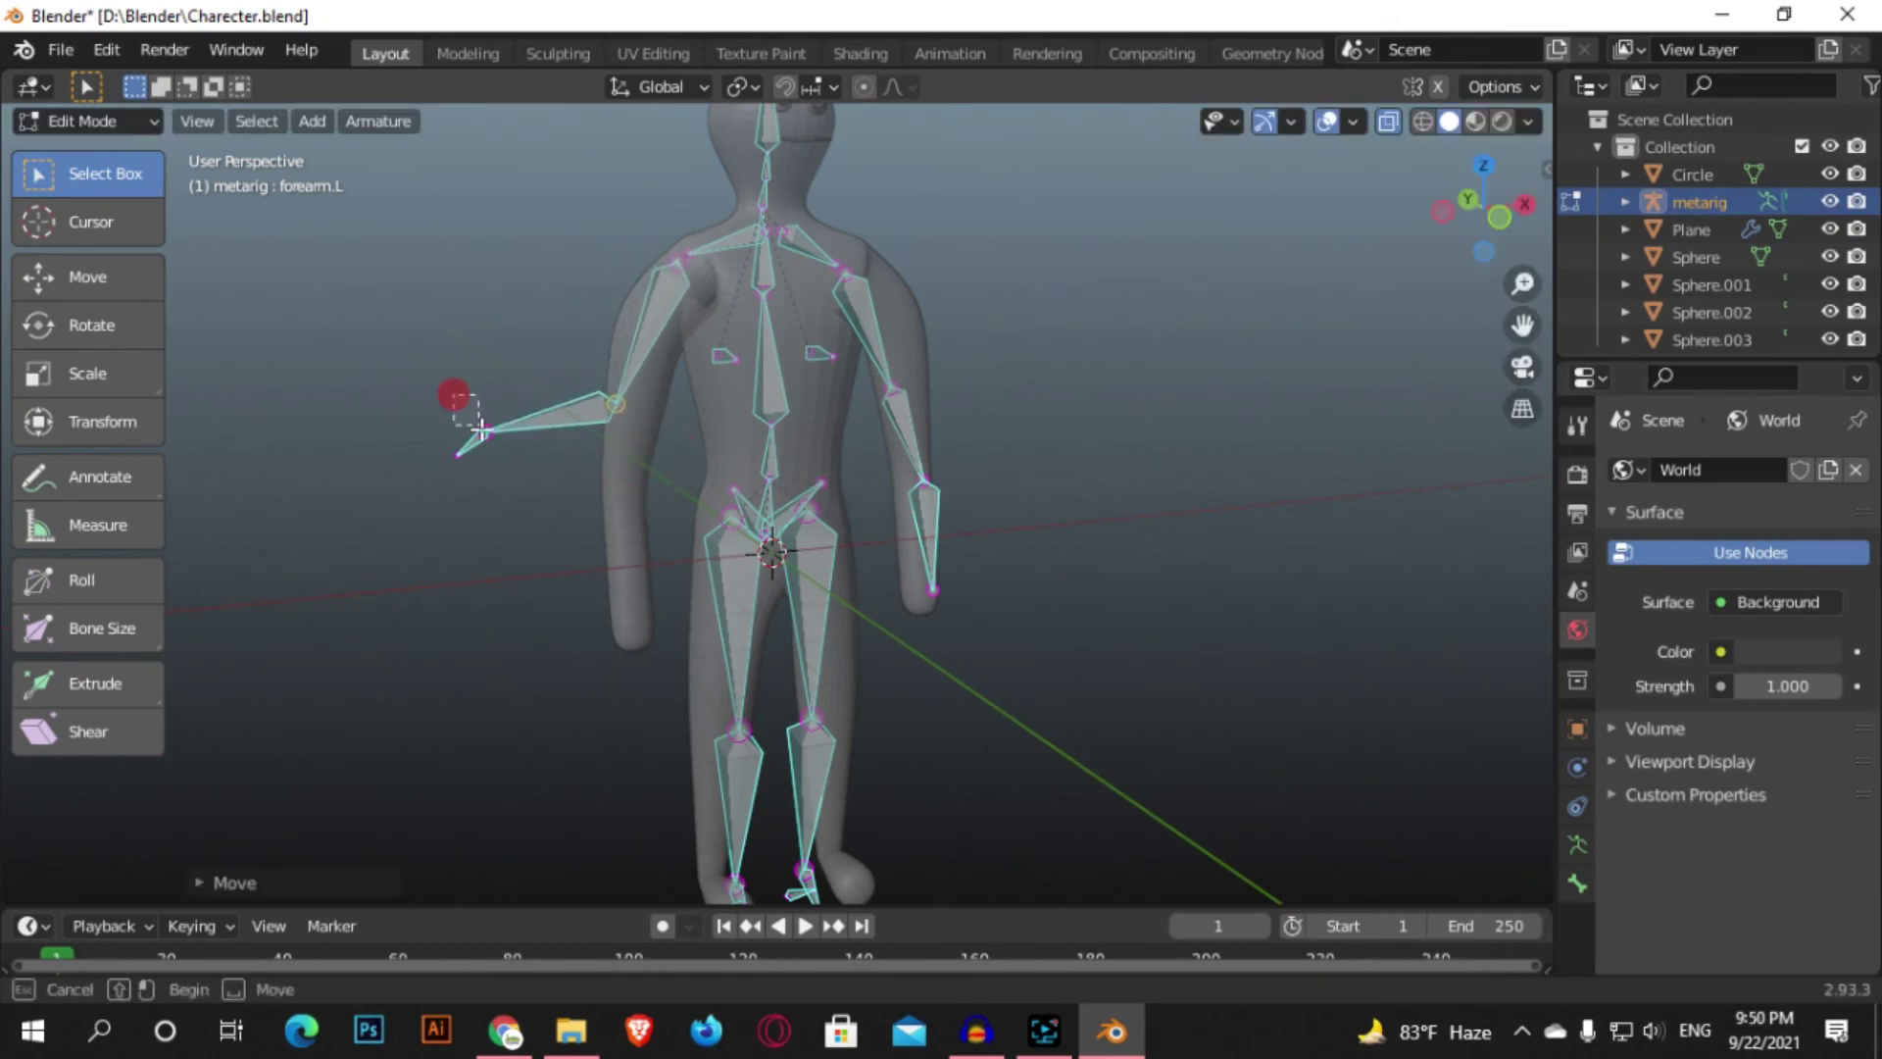
key("g")
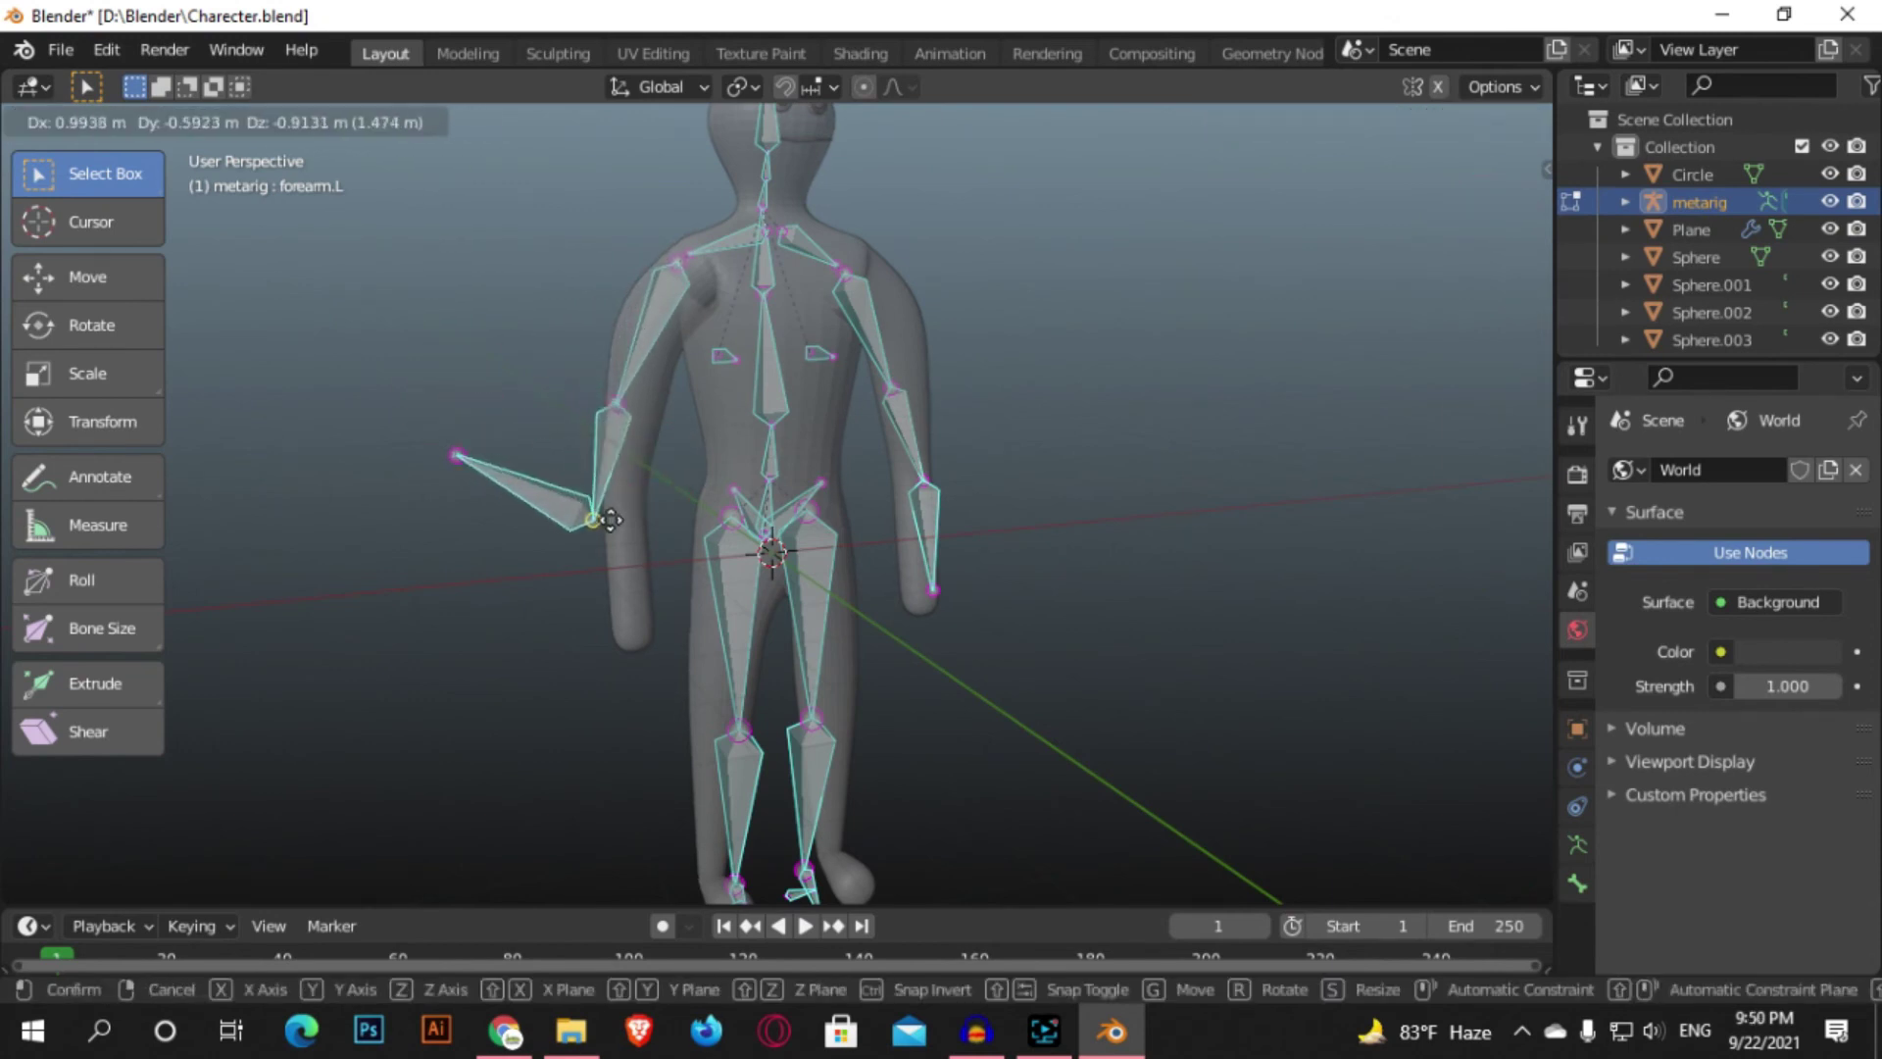
left_click(627, 528)
left_click(432, 419)
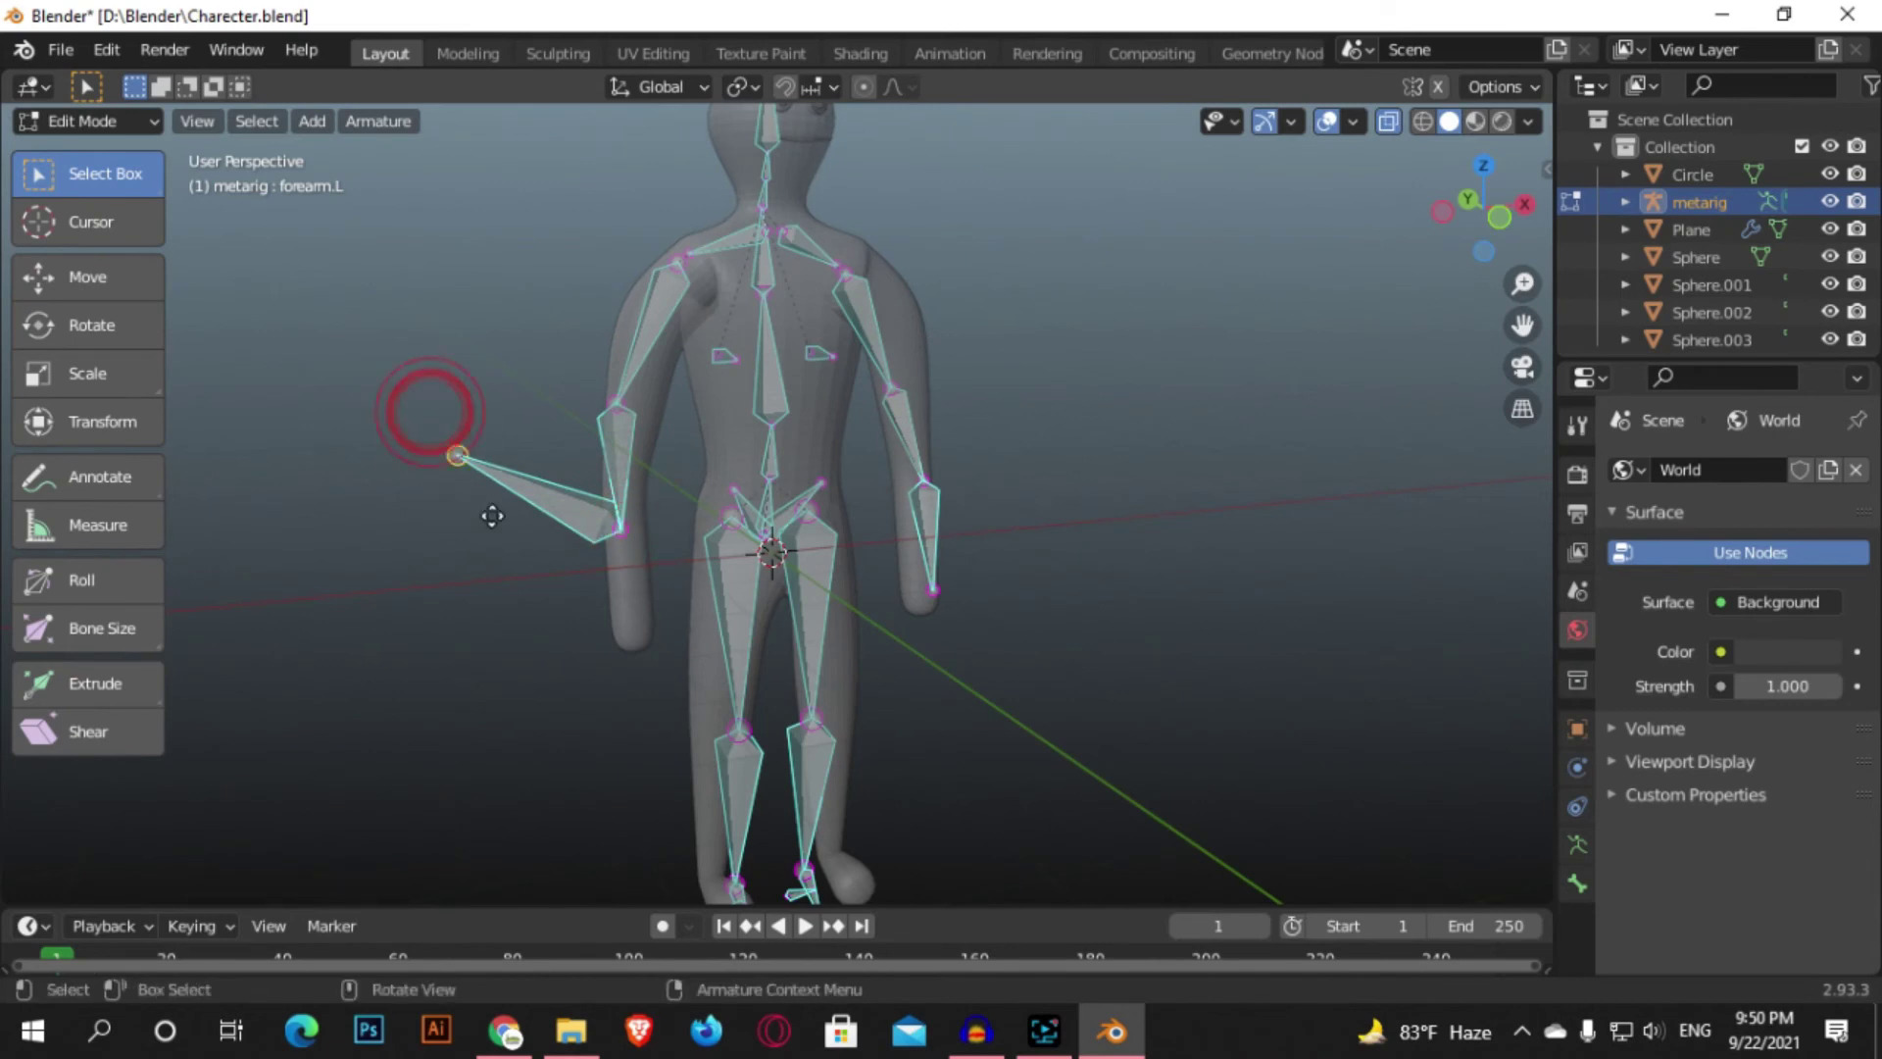
key("g")
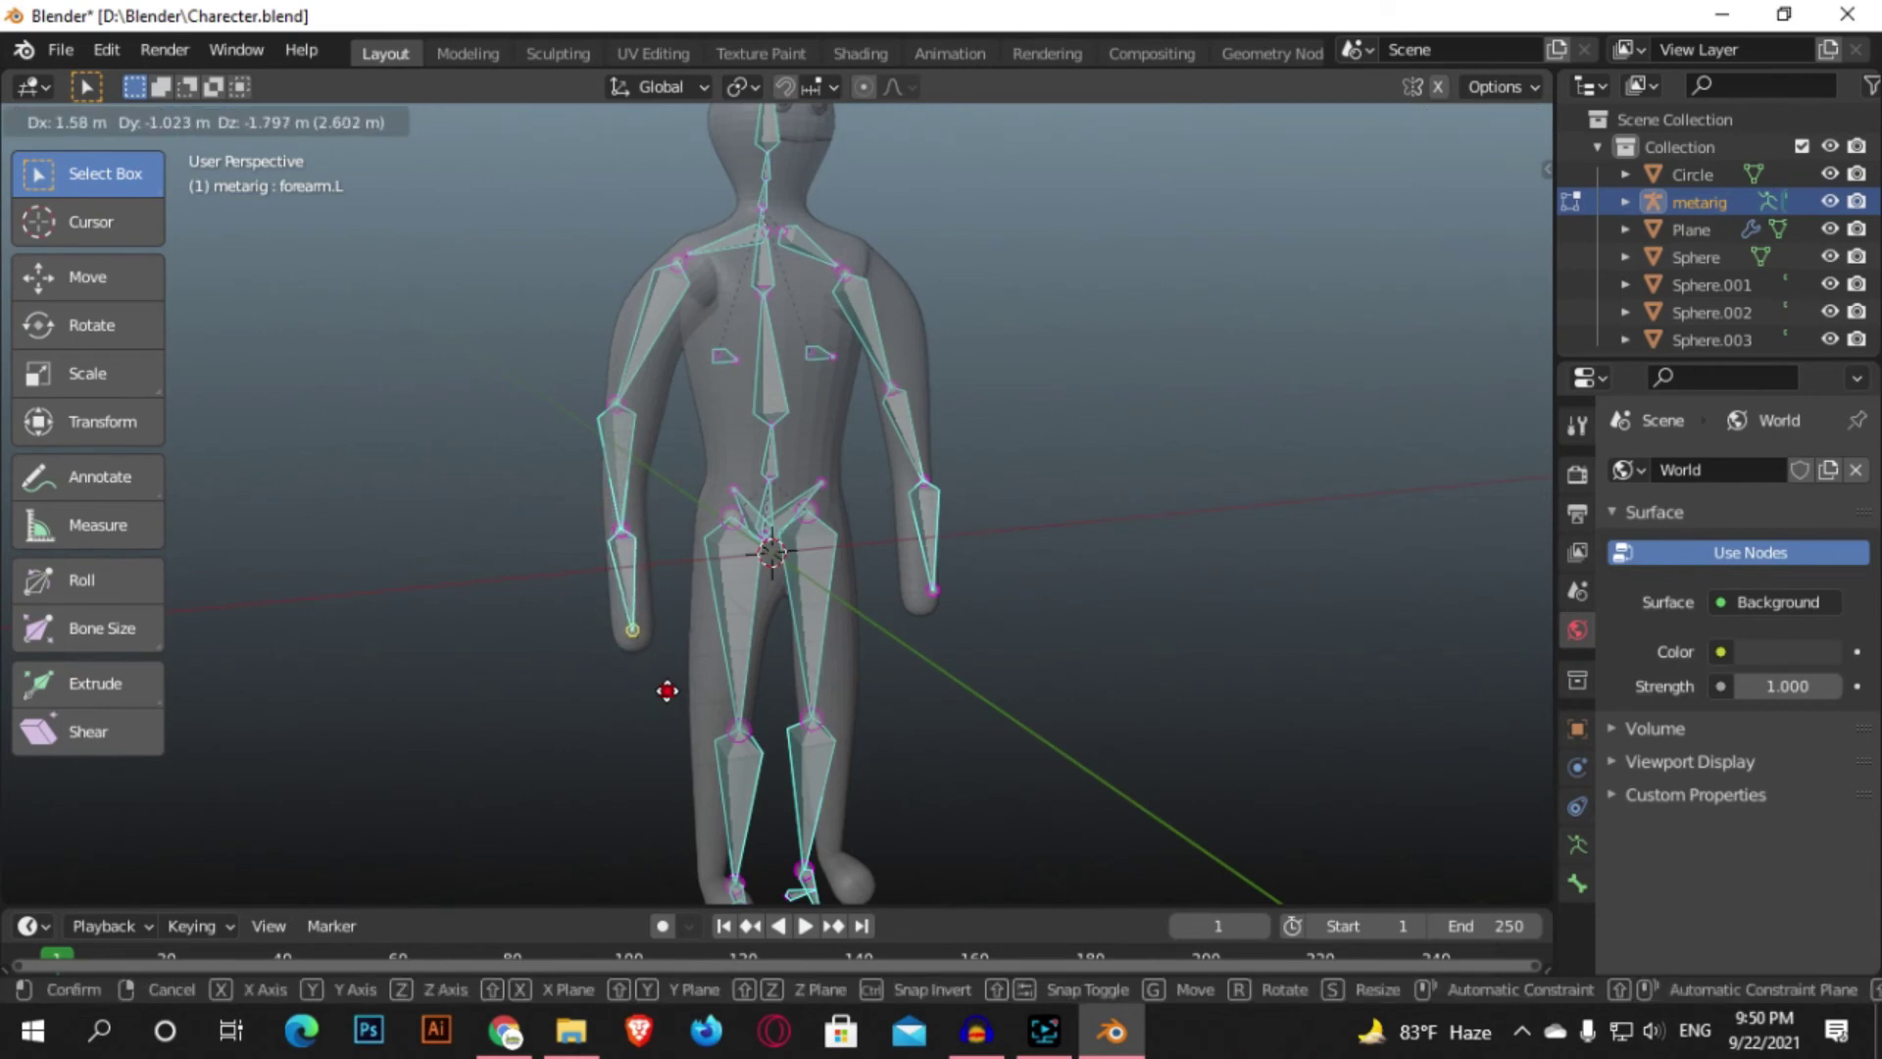
left_click(666, 689)
- Correct the right elbow joint's depth from behind so that it sits inside the character's right arm
middle_click_drag(712, 435, 957, 432)
middle_click_drag(632, 443, 963, 395)
left_click(853, 400)
key("g")
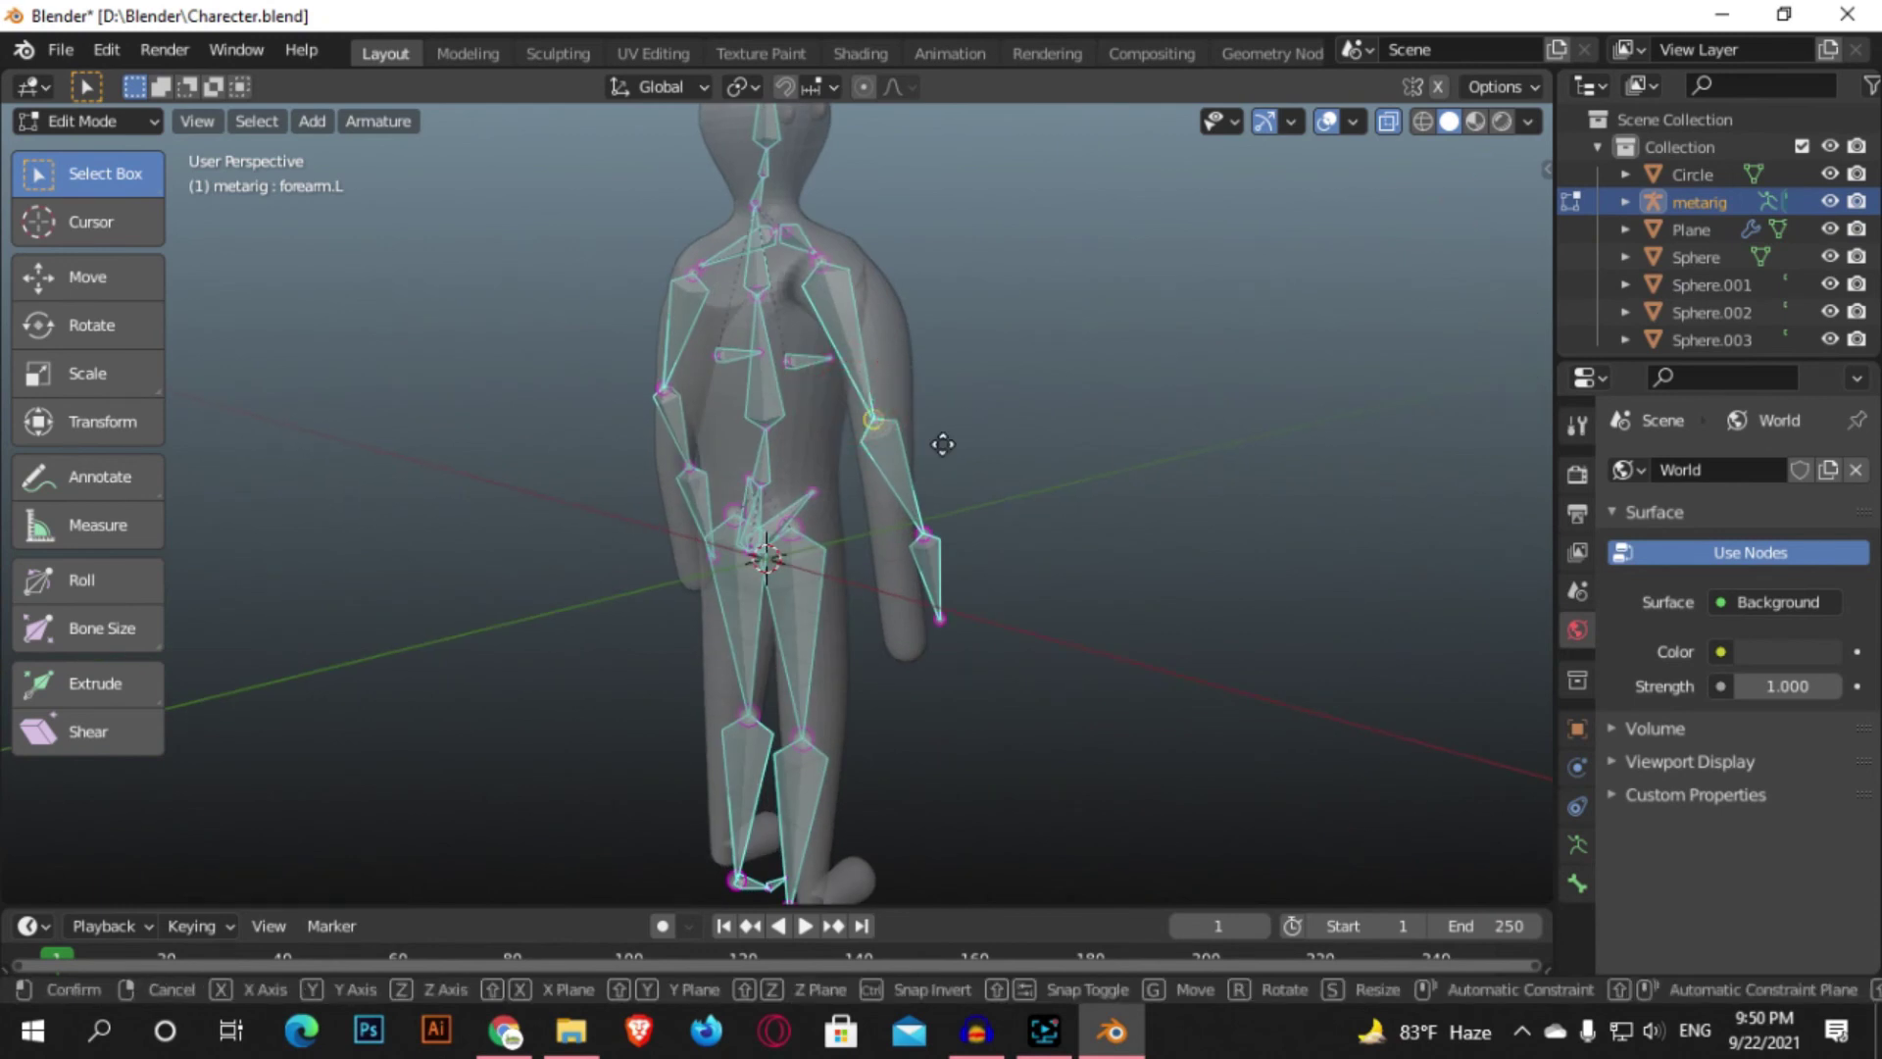
left_click(950, 441)
- Center the right wrist joint and hand tip inside the character's right arm, seen from behind
left_click(977, 534)
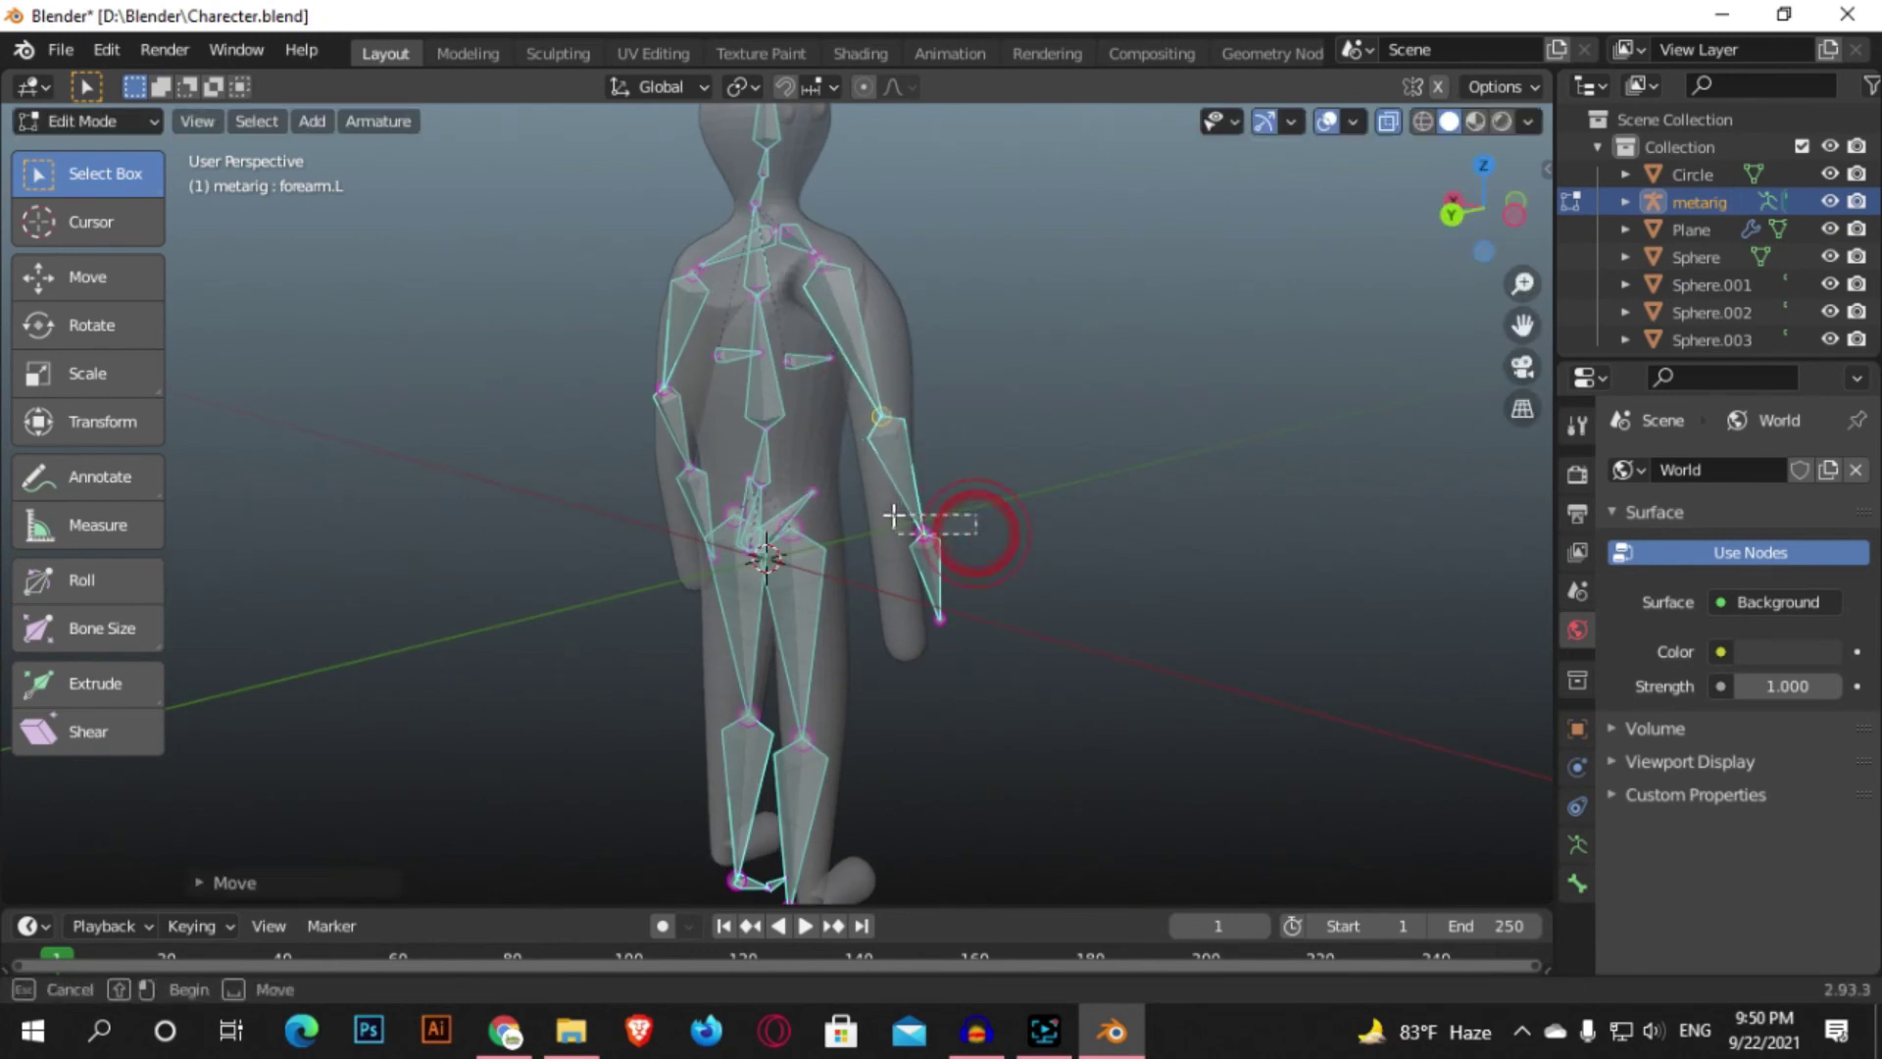
key("g")
left_click(980, 560)
left_click(987, 638)
key("g")
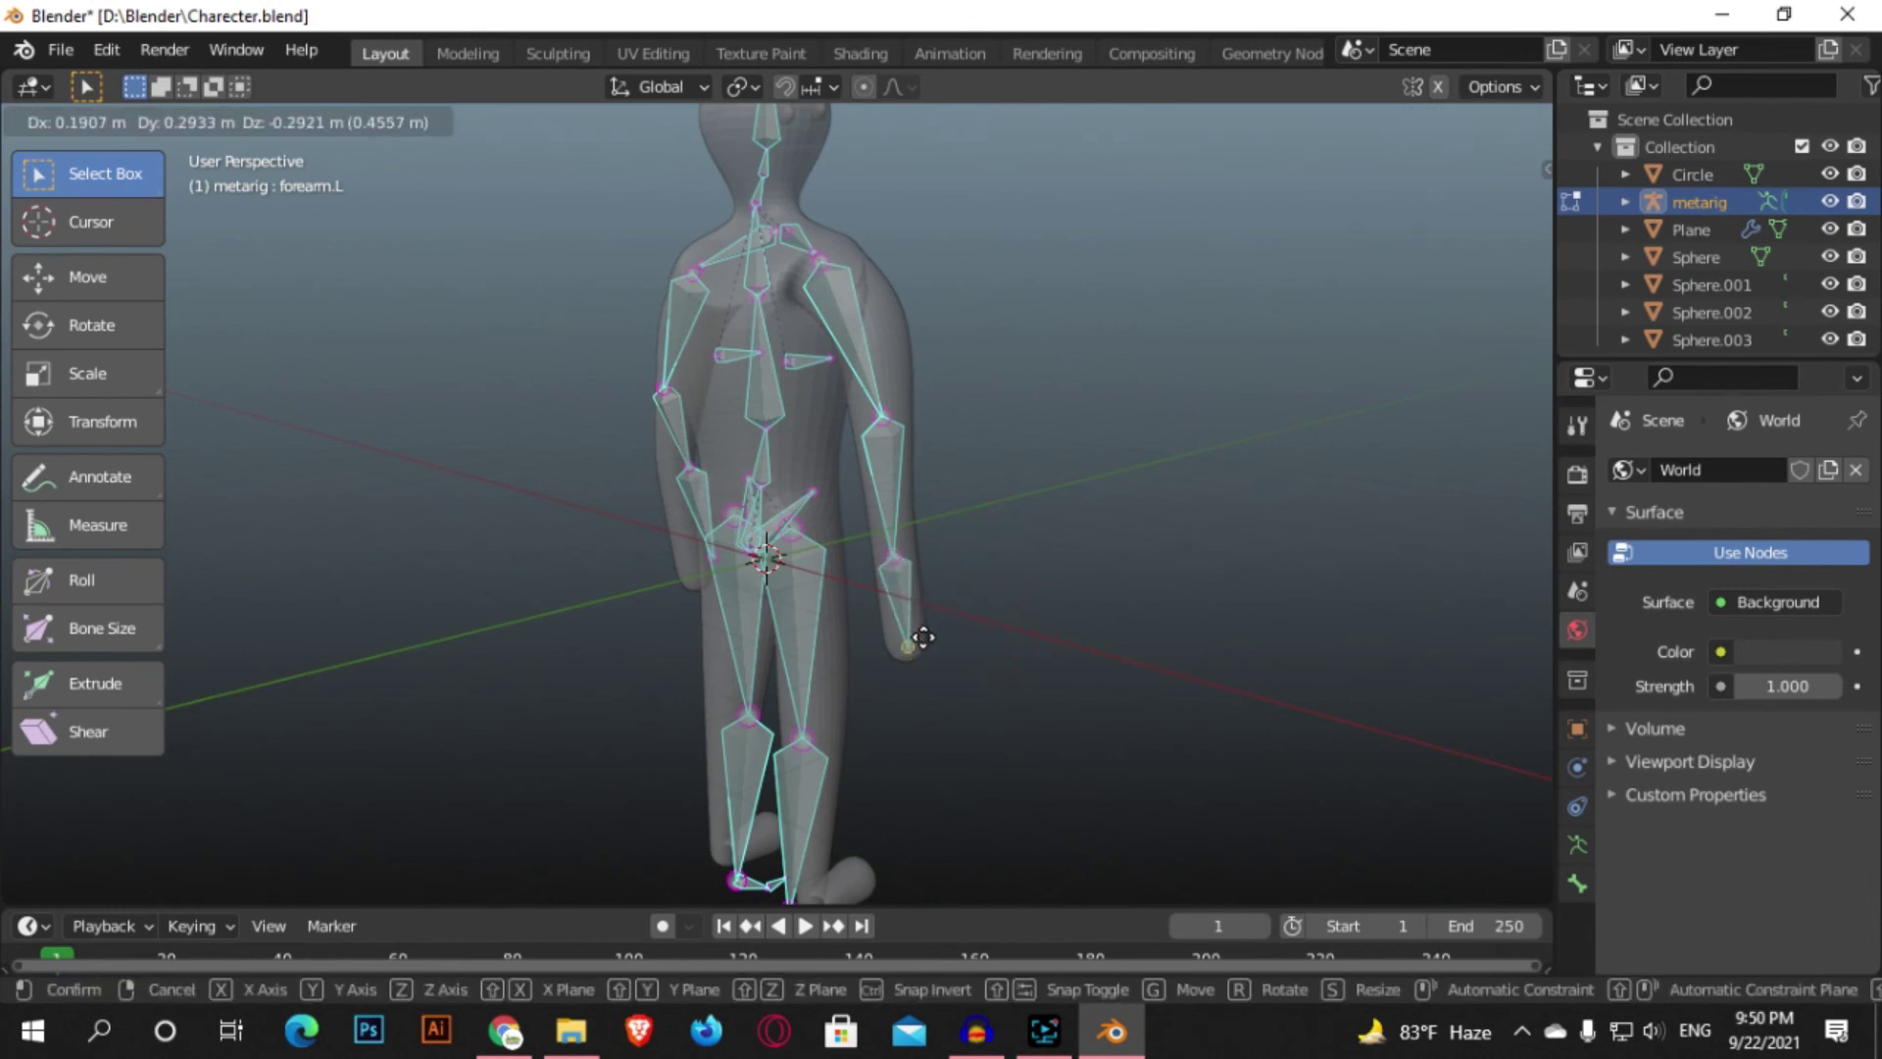
left_click(923, 635)
- Fine-tune the right elbow joint's position within the arm from the character's right side
middle_click_drag(962, 470, 662, 422)
key("g")
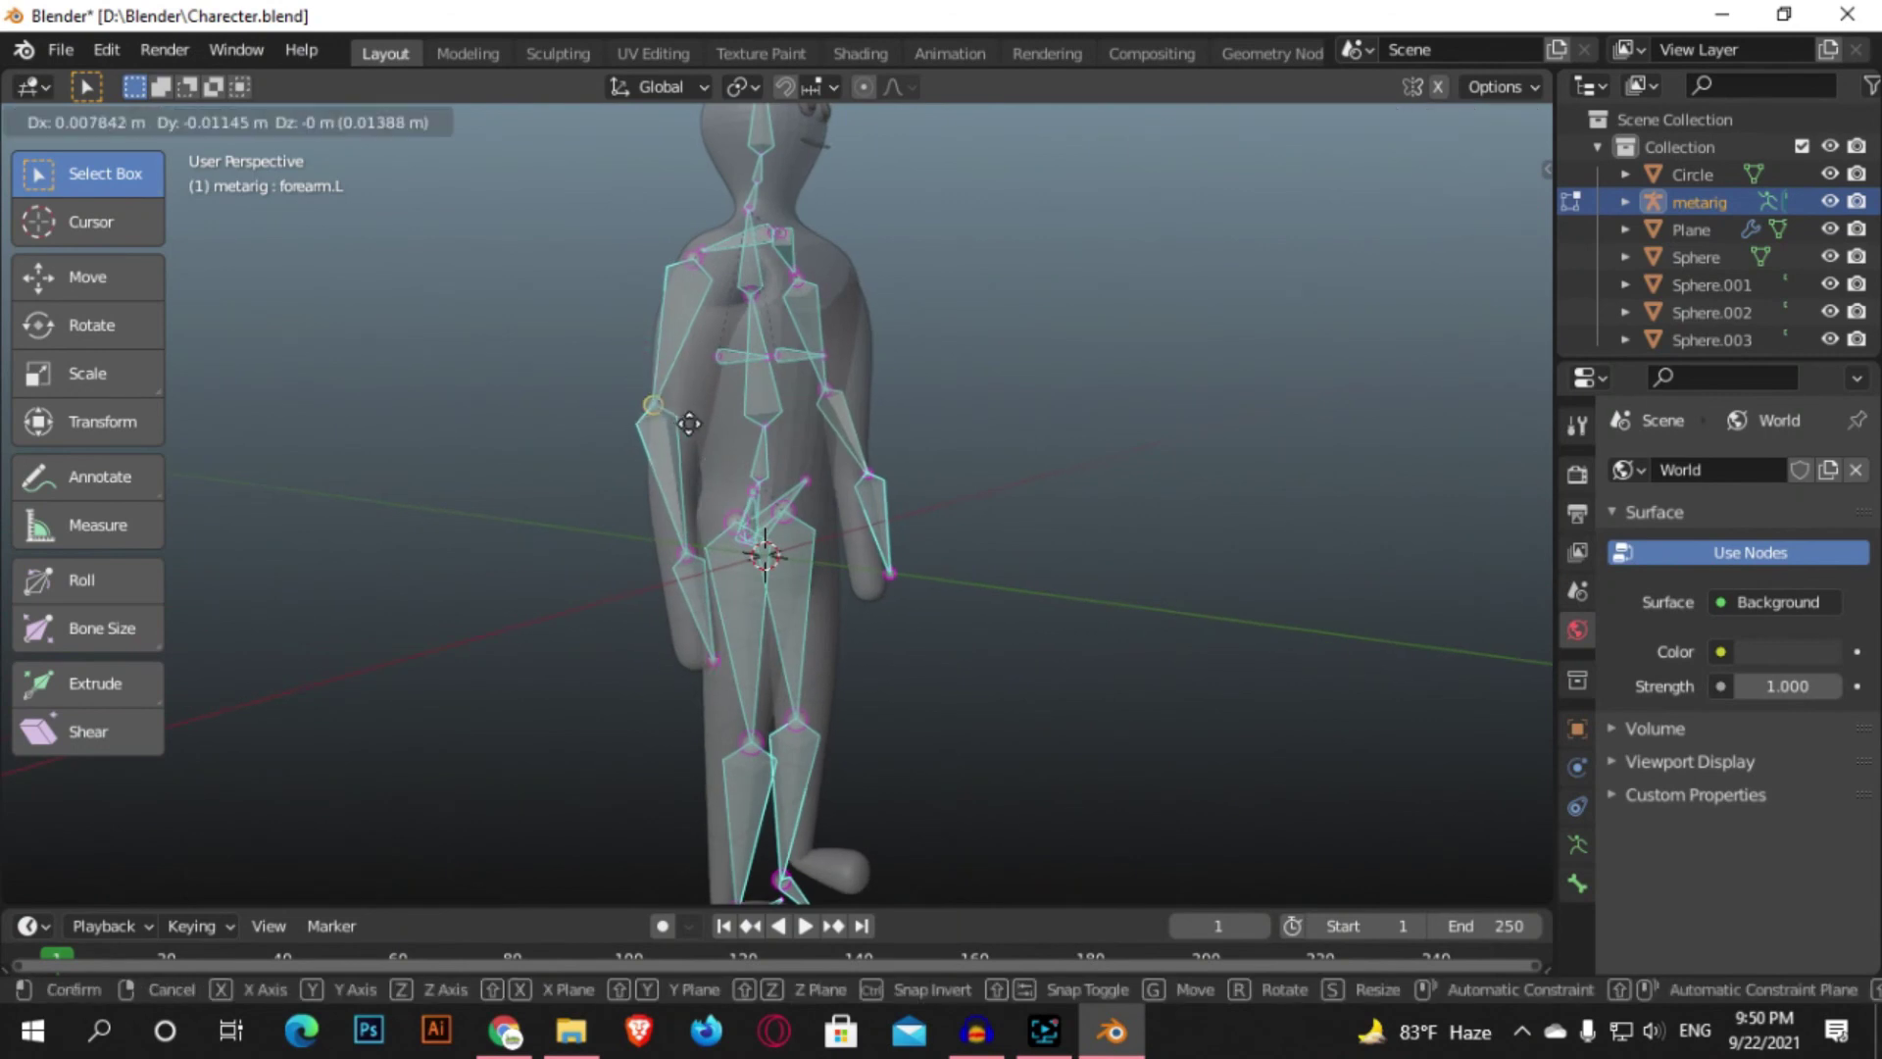
left_click(701, 424)
- Shift the left knee joint outward into the leg and move the left foot bones about 0.55 m up into the foot
middle_click_drag(858, 437, 657, 261)
scroll(810, 520, "down", 3)
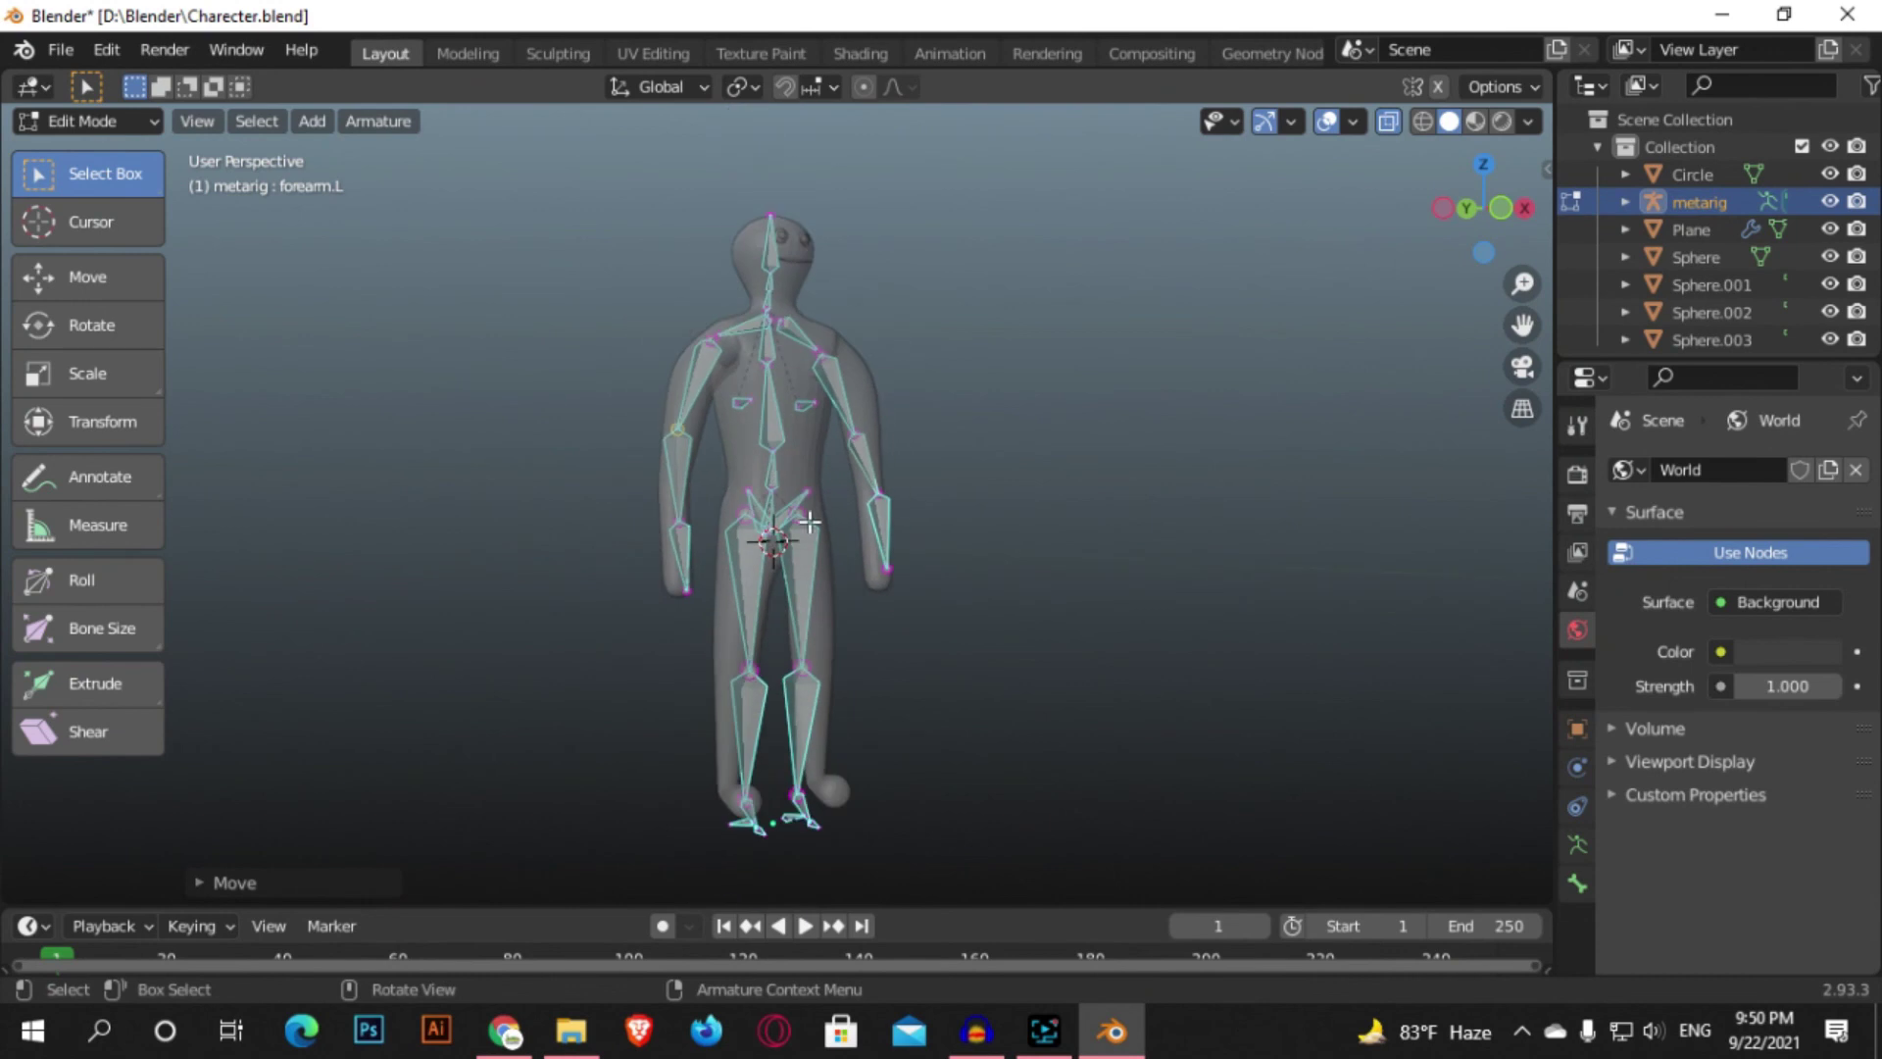
left_click_drag(782, 650, 823, 680)
key("g")
left_click(829, 679)
left_click_drag(781, 779, 824, 834)
key("g")
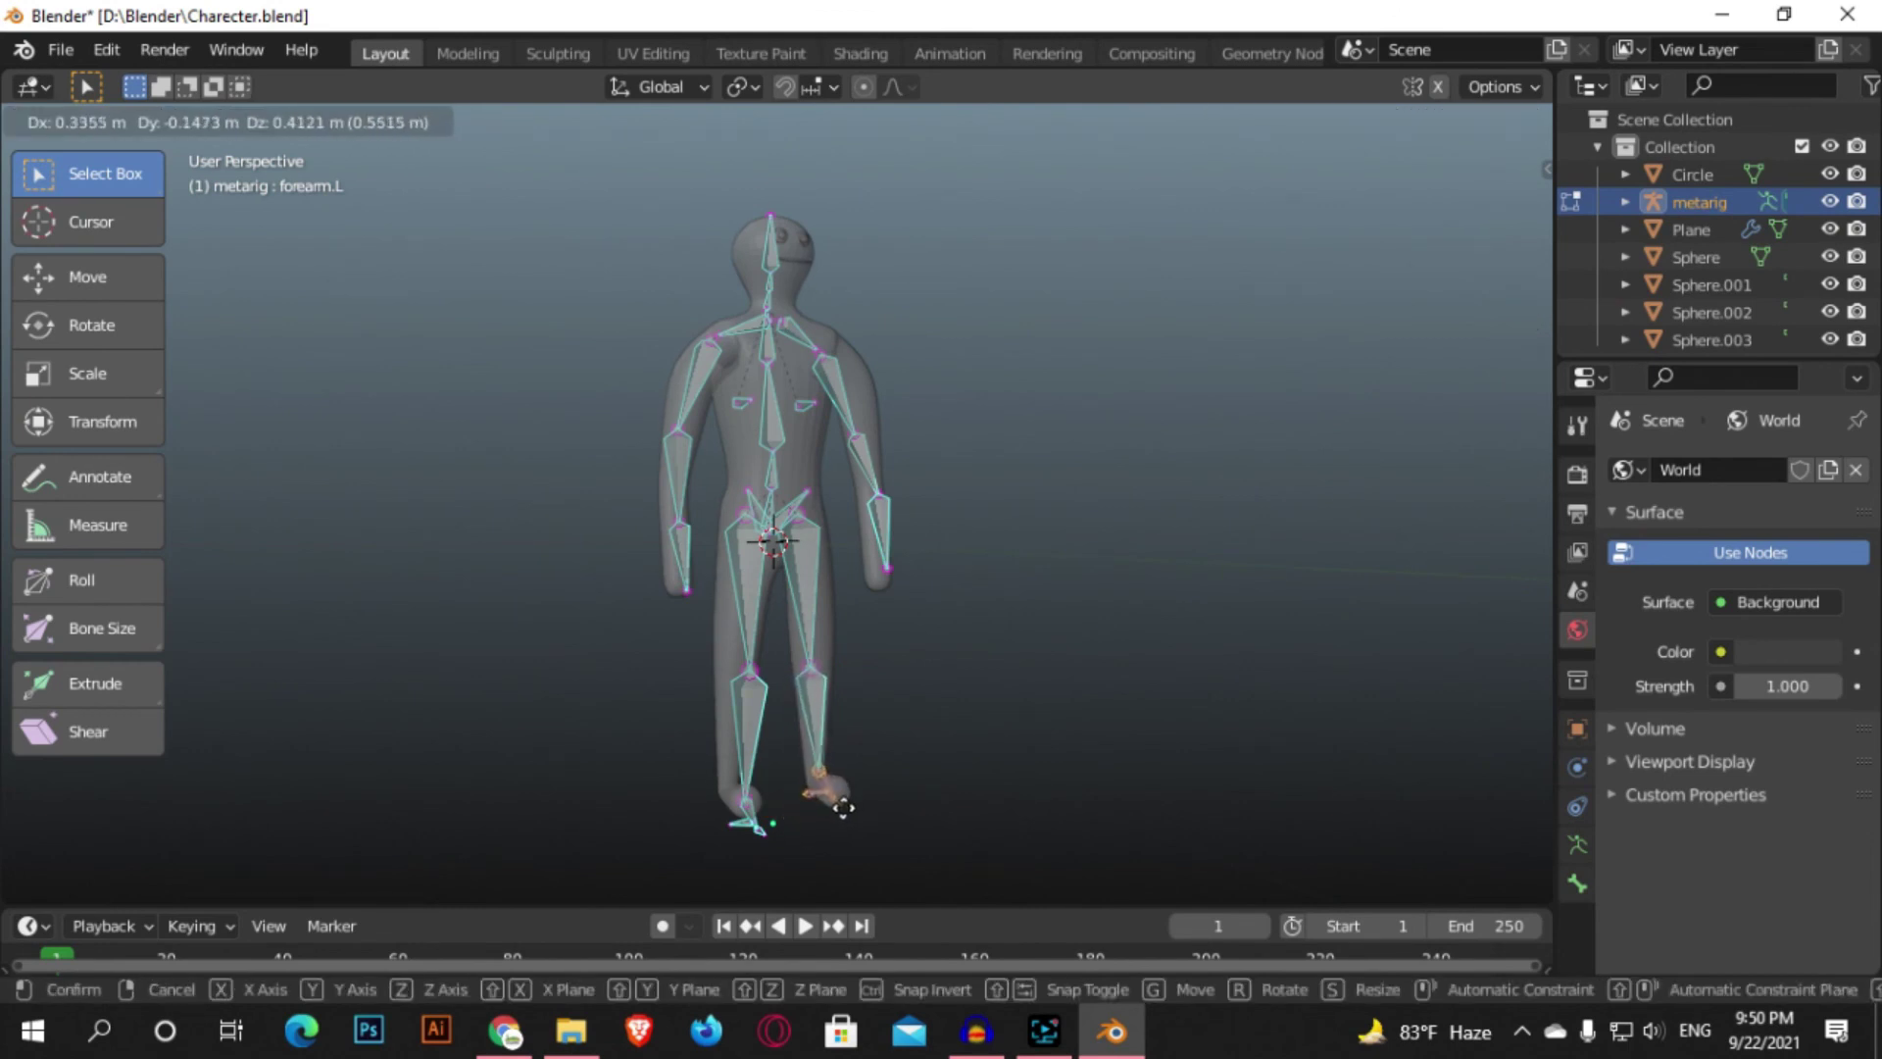
left_click(843, 807)
- Move the right knee joint about 0.23 m outward into the leg and raise the right foot bones into the foot
left_click(757, 676)
key("g")
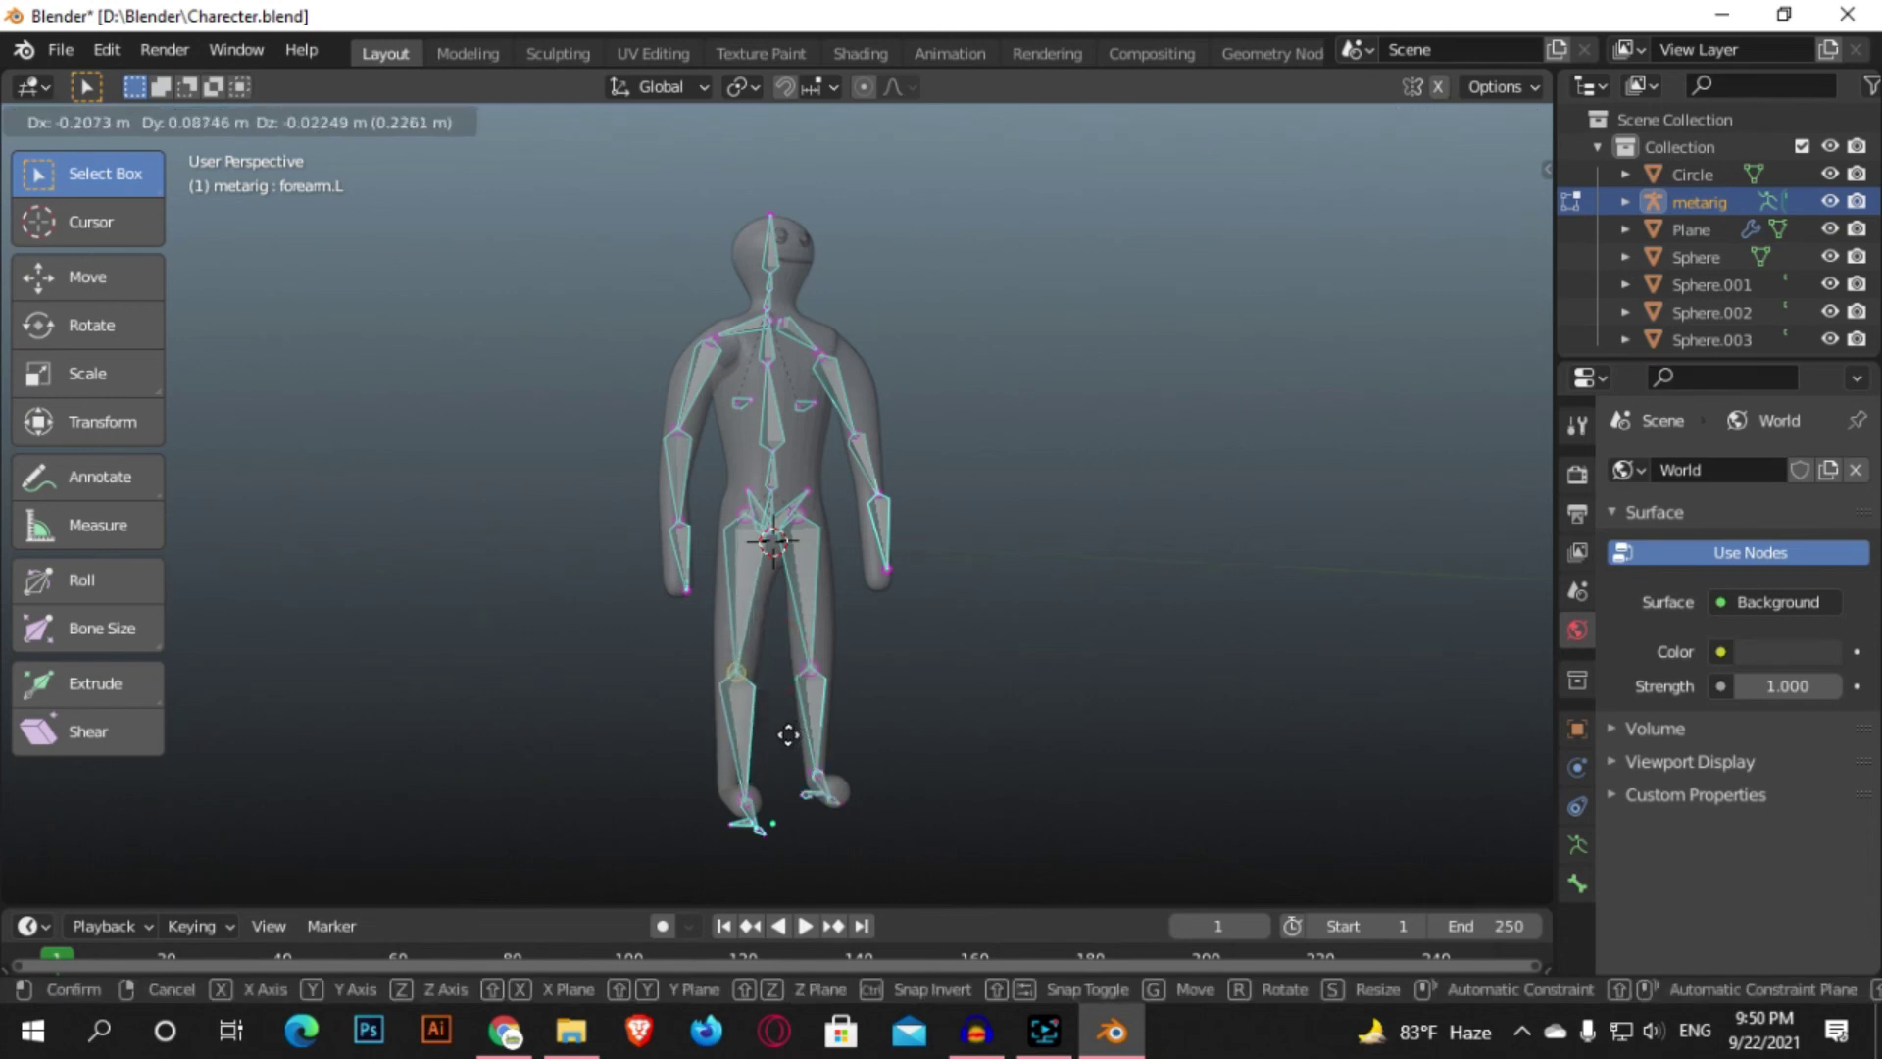
left_click(789, 735)
left_click(775, 867)
key("g")
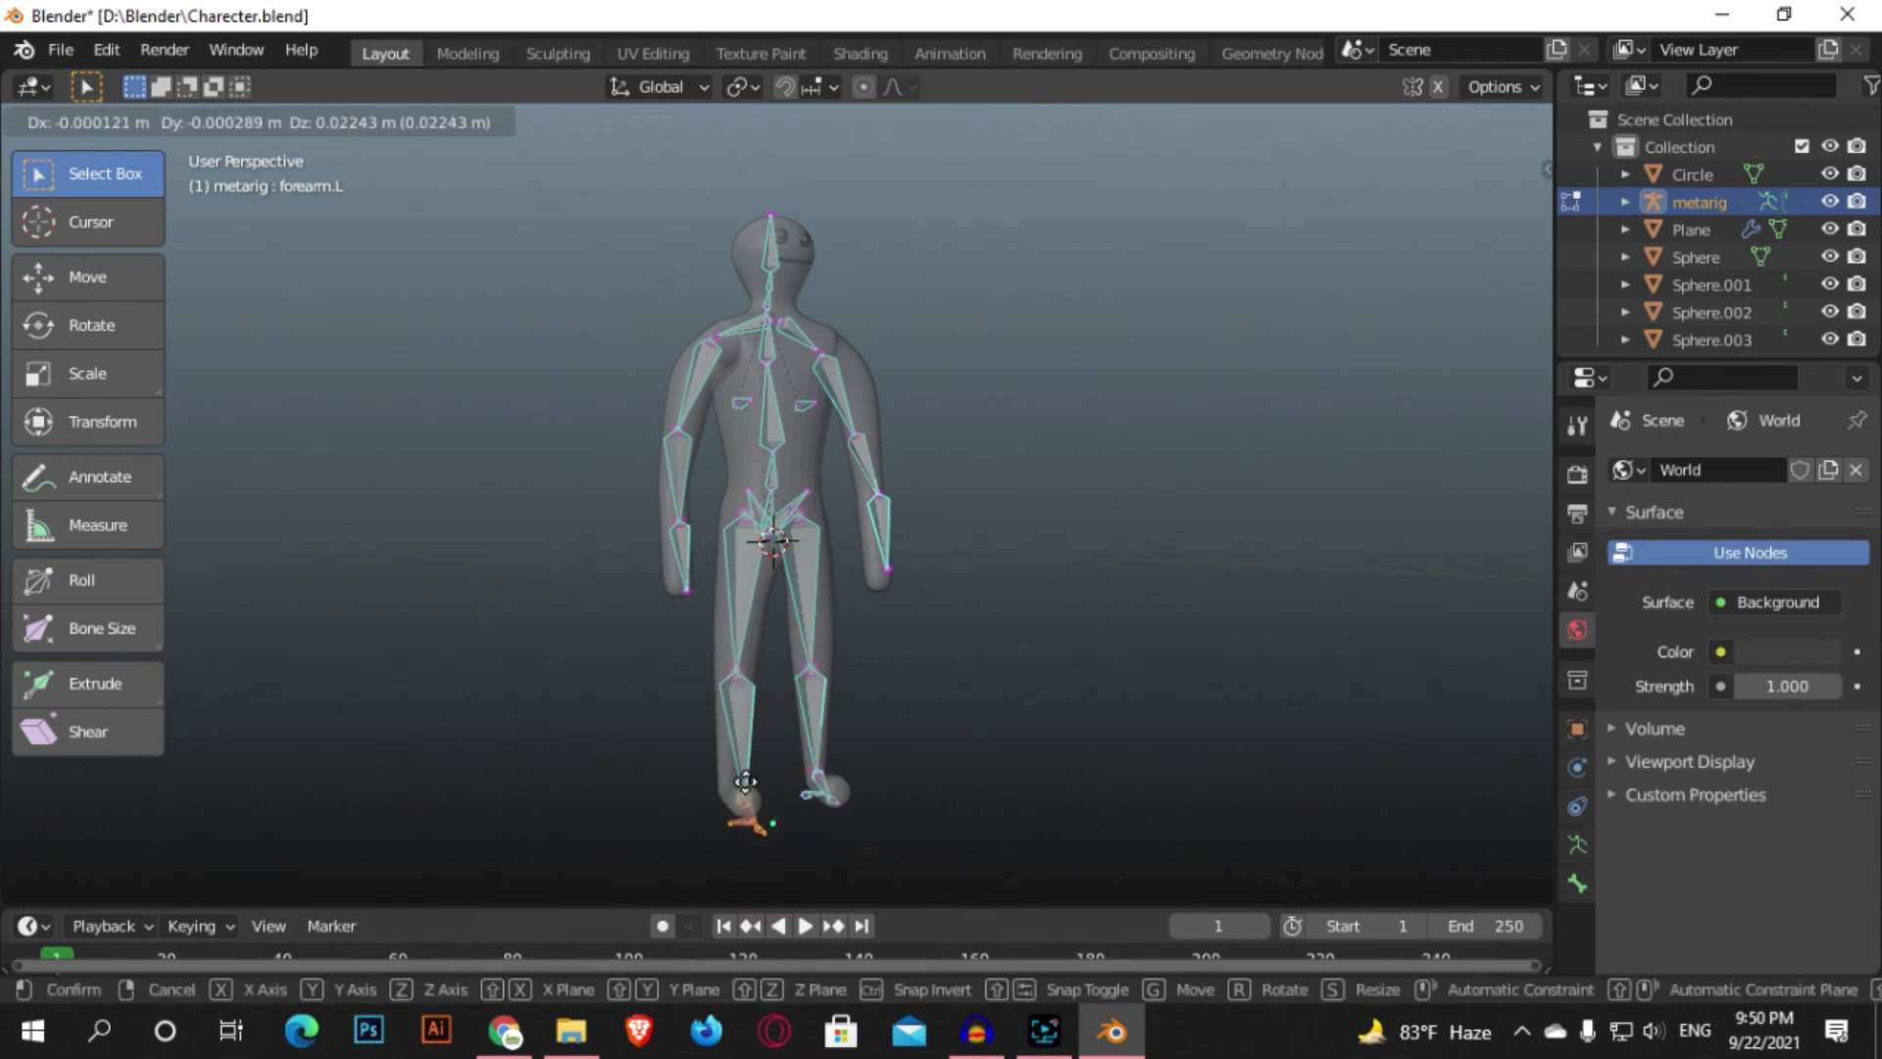
left_click(739, 765)
- Lower the head bone's tip along the Z axis into the top of the character's head
middle_click_drag(891, 744, 995, 466)
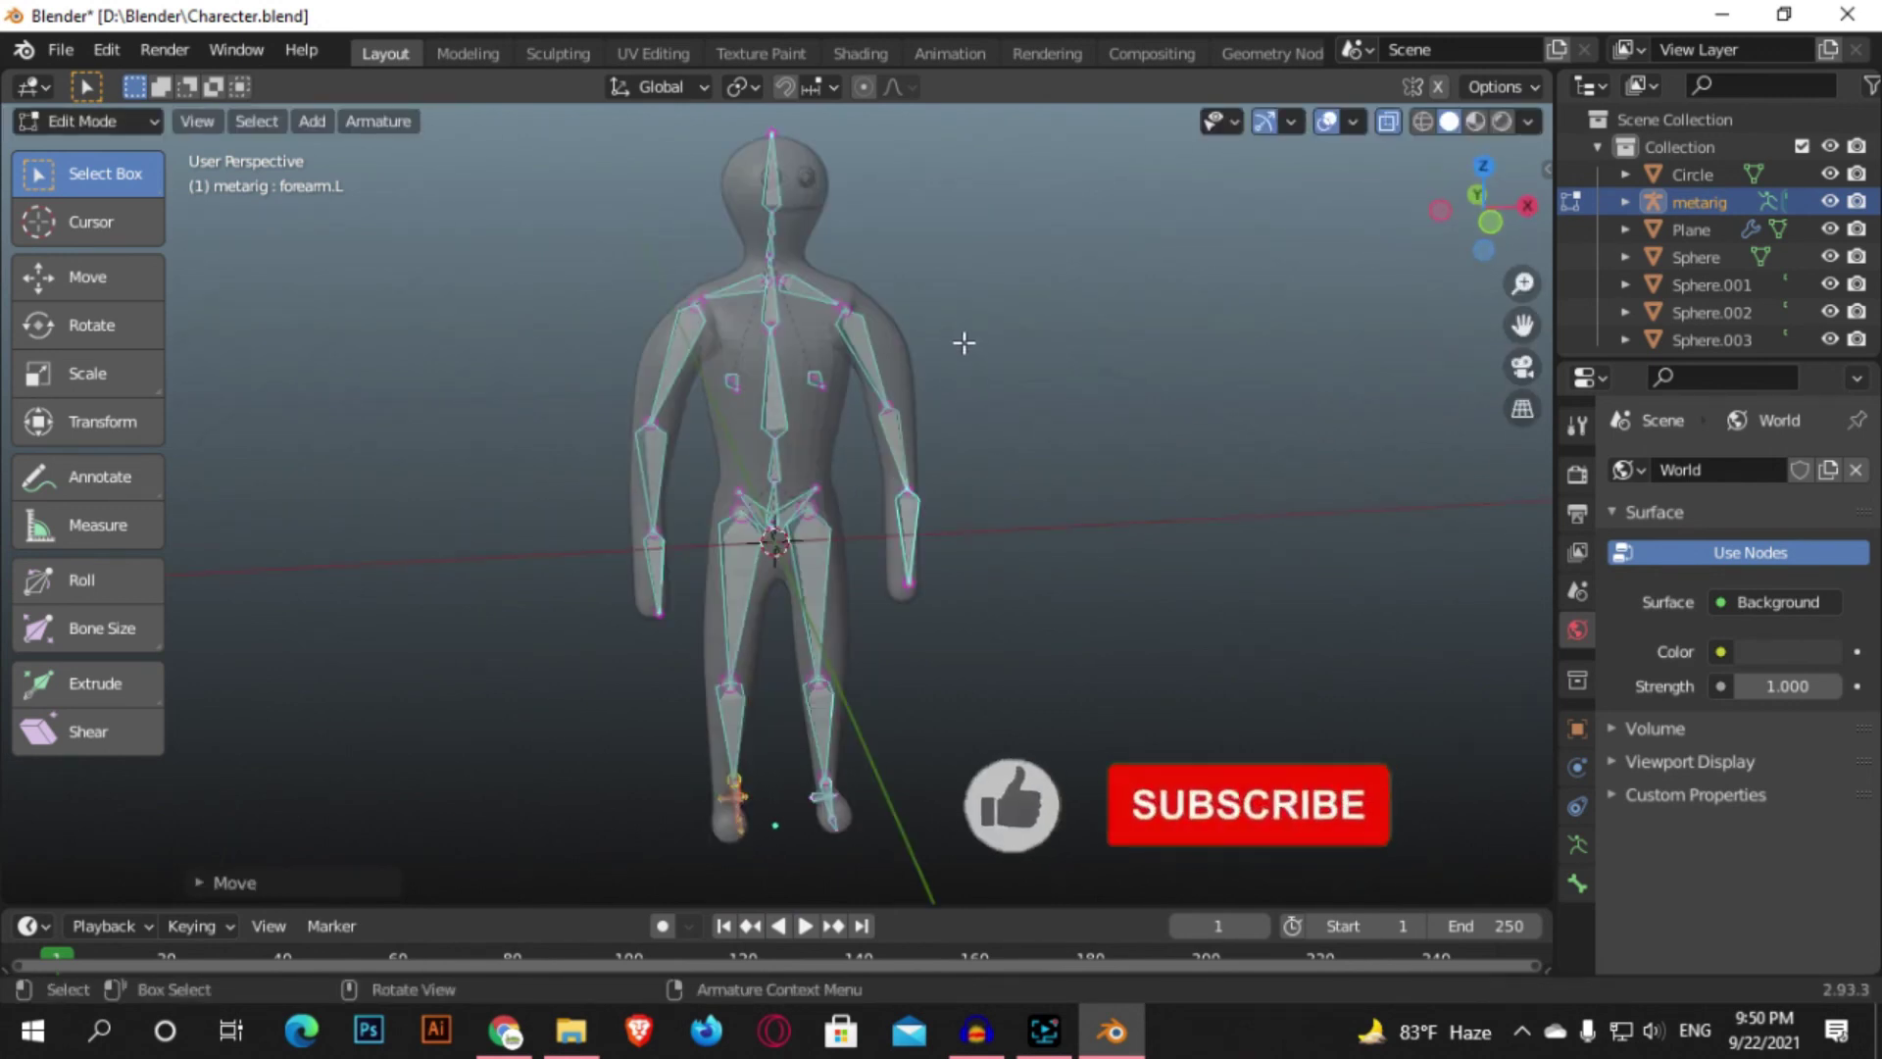
middle_click_drag(962, 341, 888, 340)
scroll(888, 340, "down", 1)
left_click(750, 169)
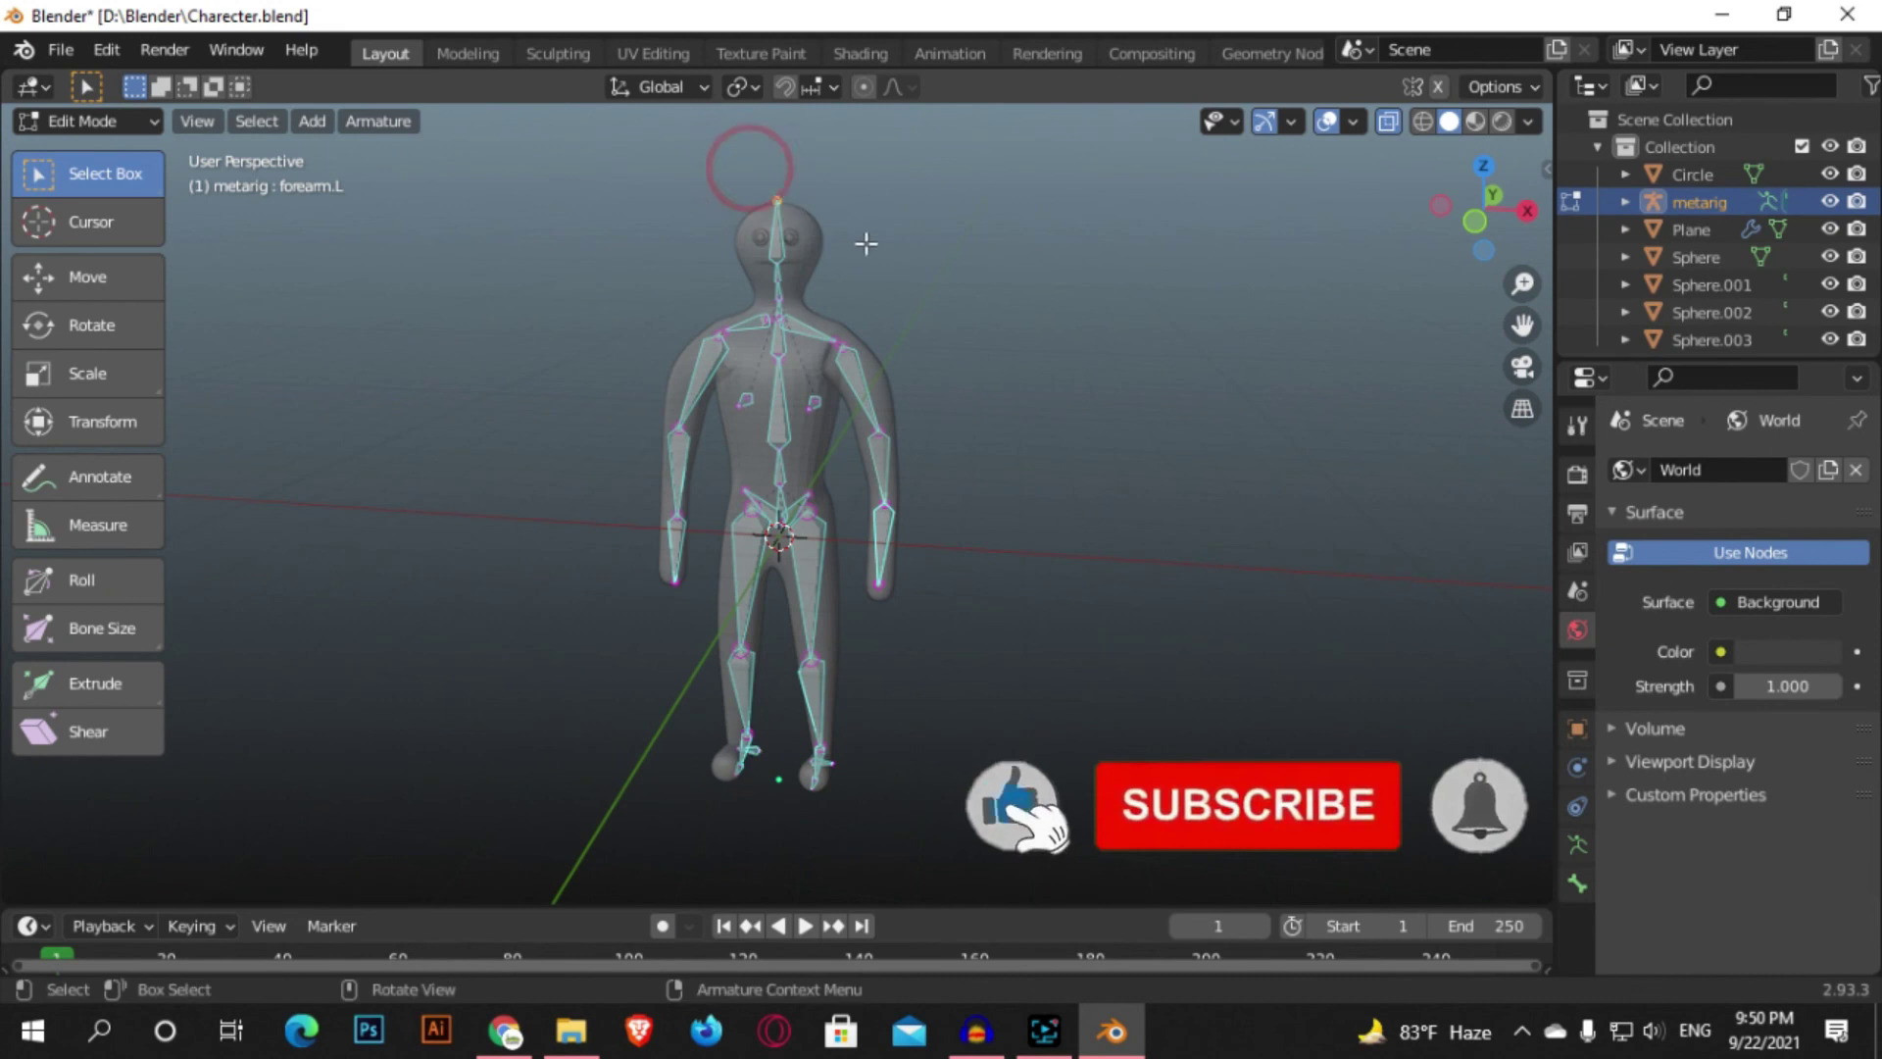
key("g")
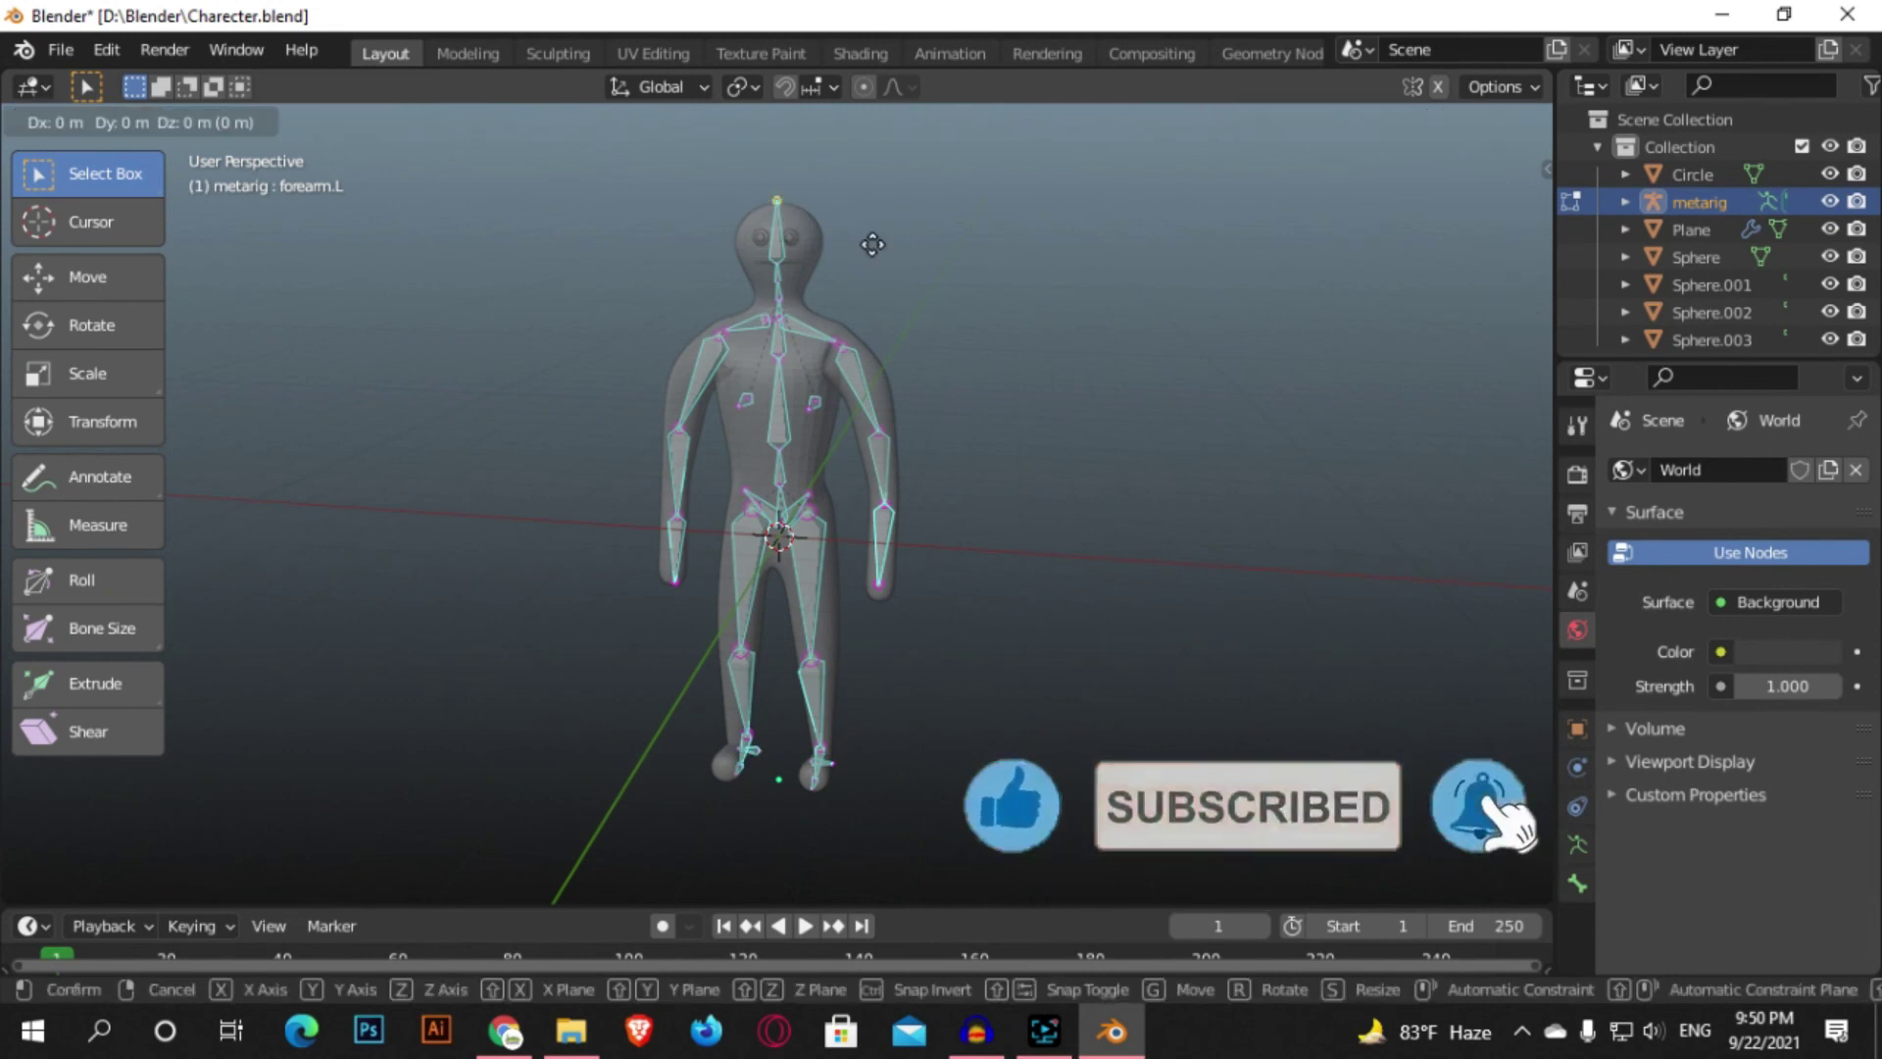
key("z")
left_click(873, 255)
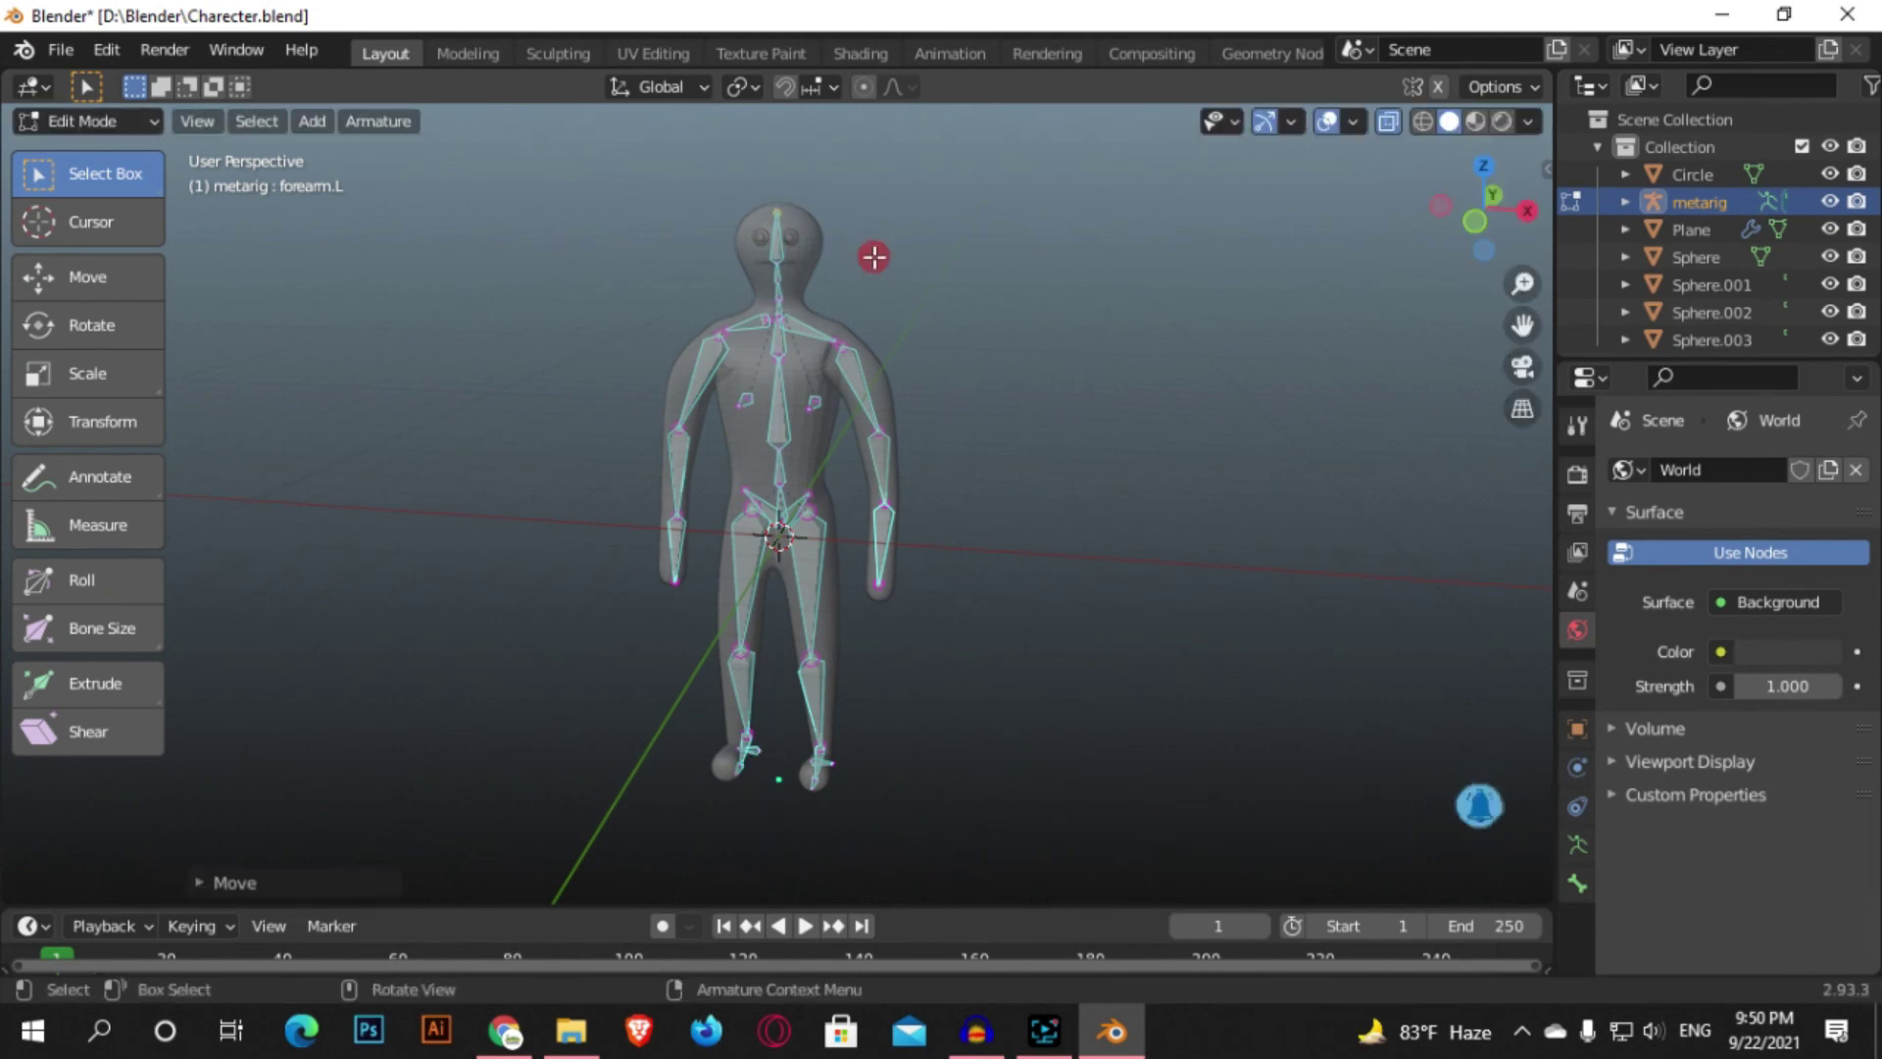
- Shift the right ankle and toe joints about 0.12 m outward into the character's right foot
middle_click_drag(852, 251, 920, 261)
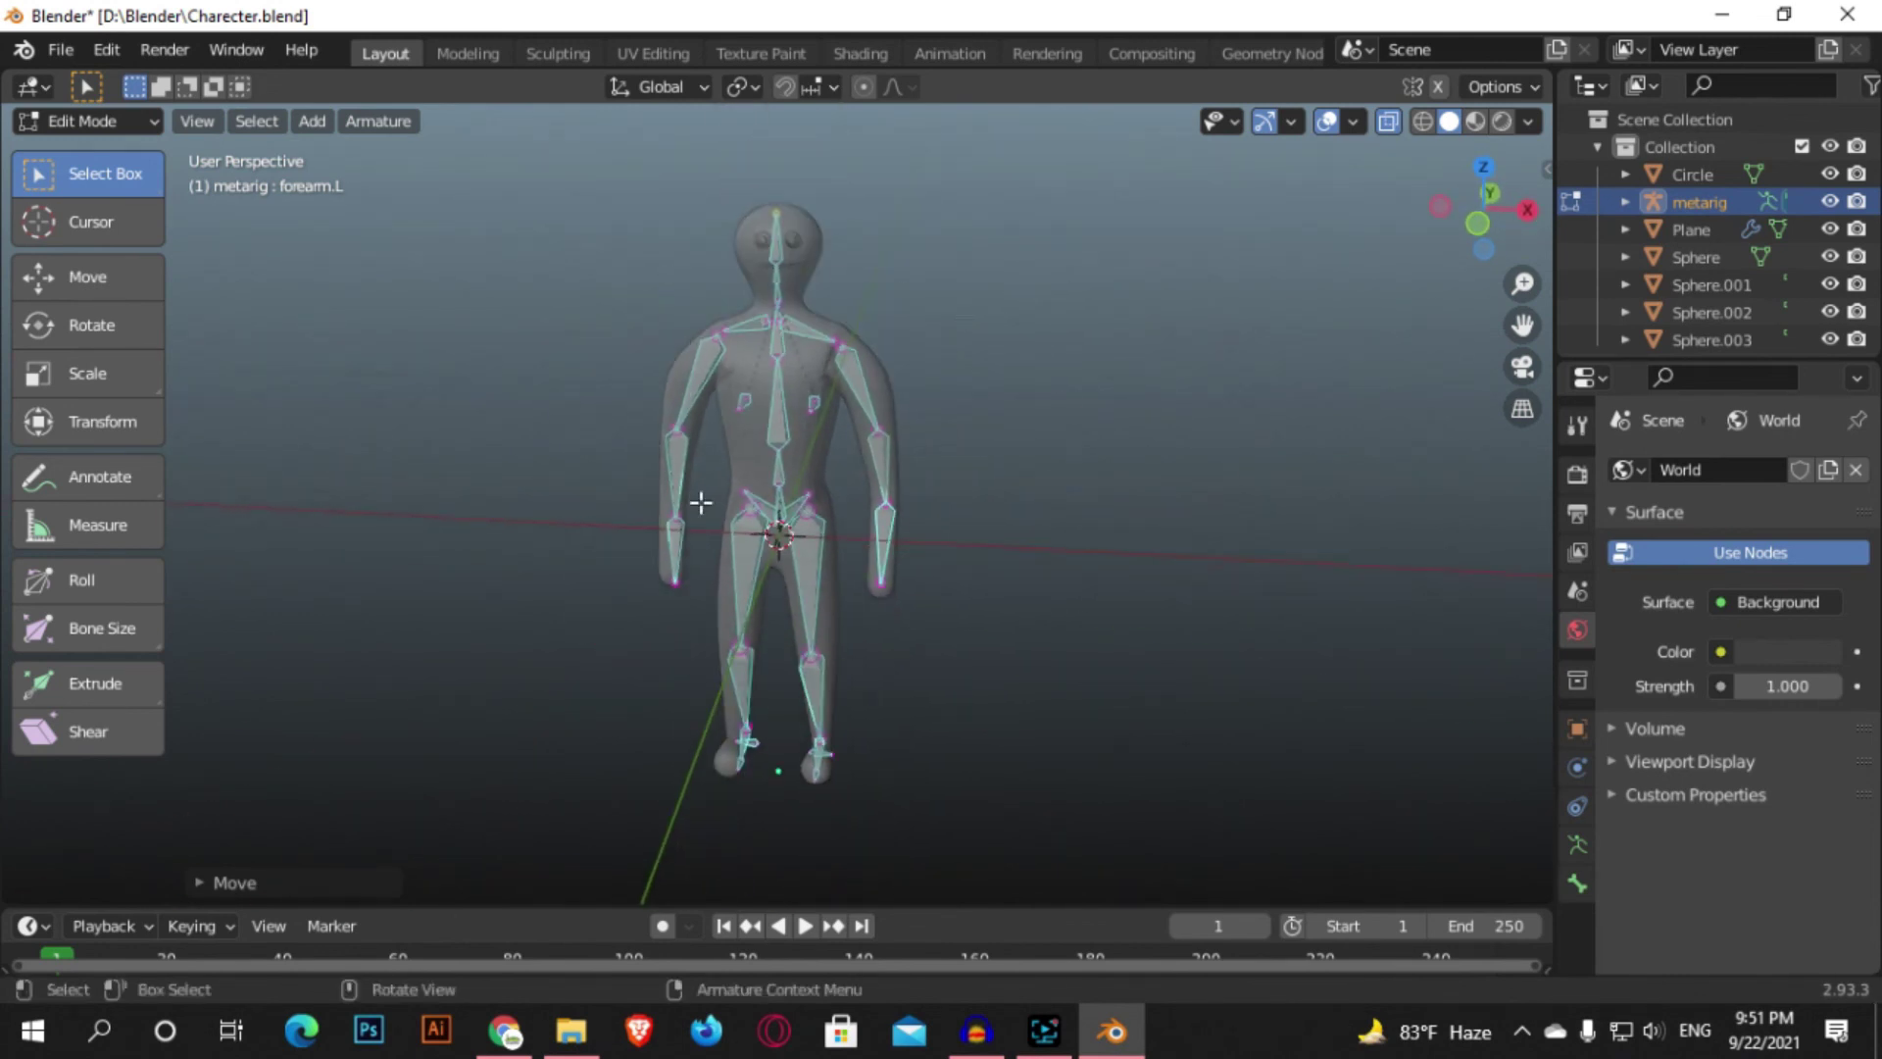
left_click(756, 761)
left_click_drag(757, 779, 723, 704)
key("g")
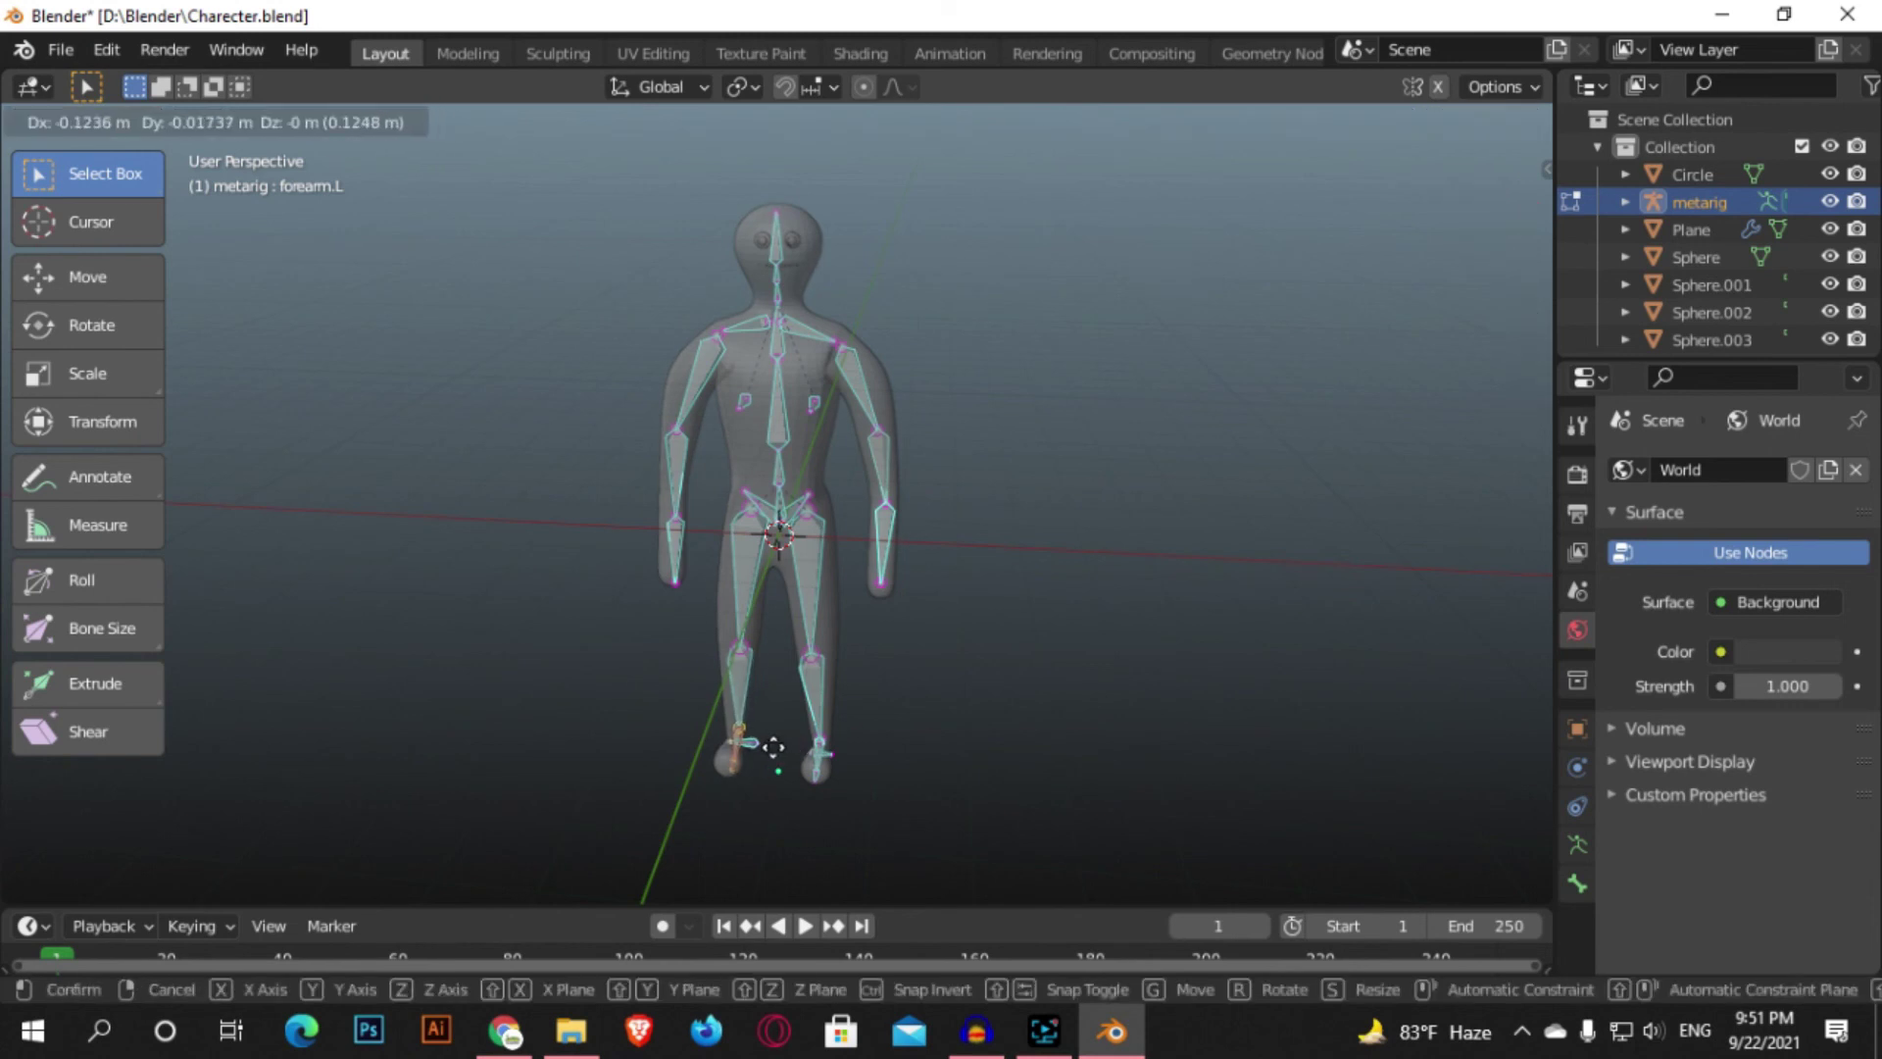
left_click(773, 747)
- Nudge the left knee joint slightly outward toward the middle of the character's left leg
left_click(794, 677)
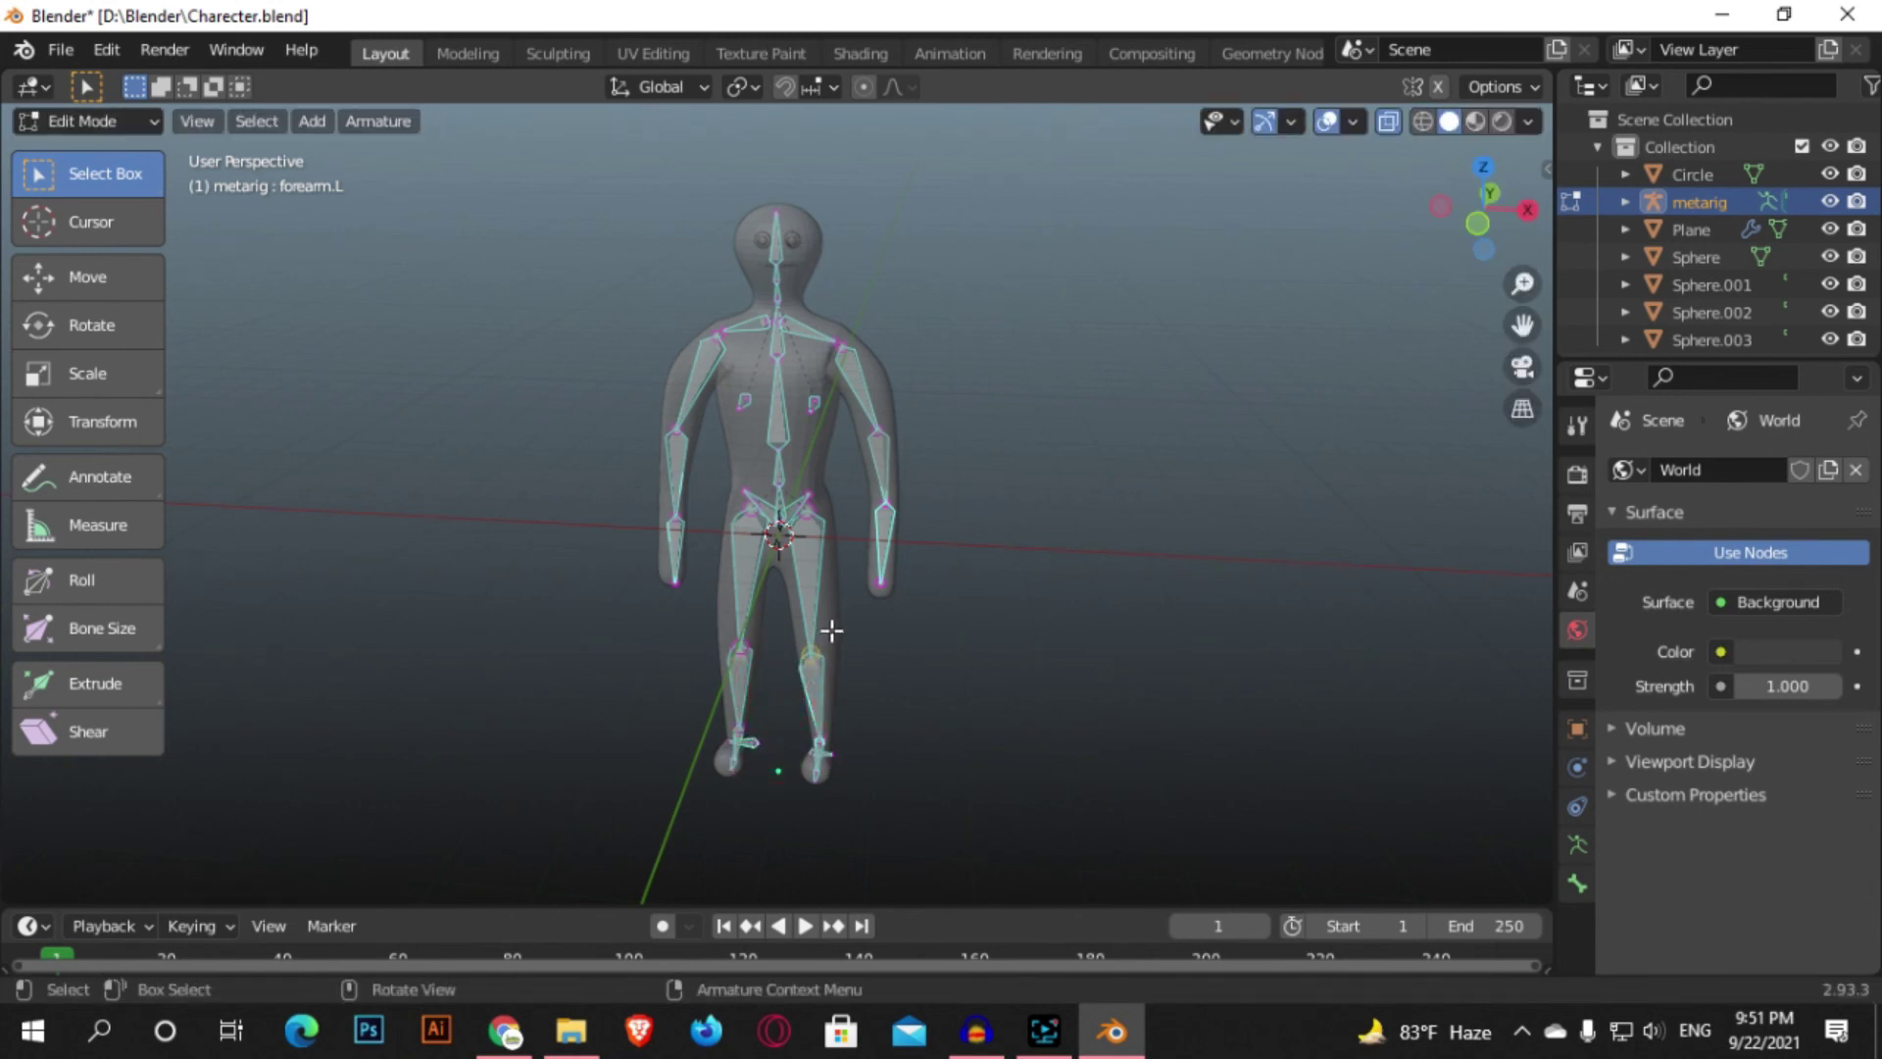
key("g")
left_click(835, 628)
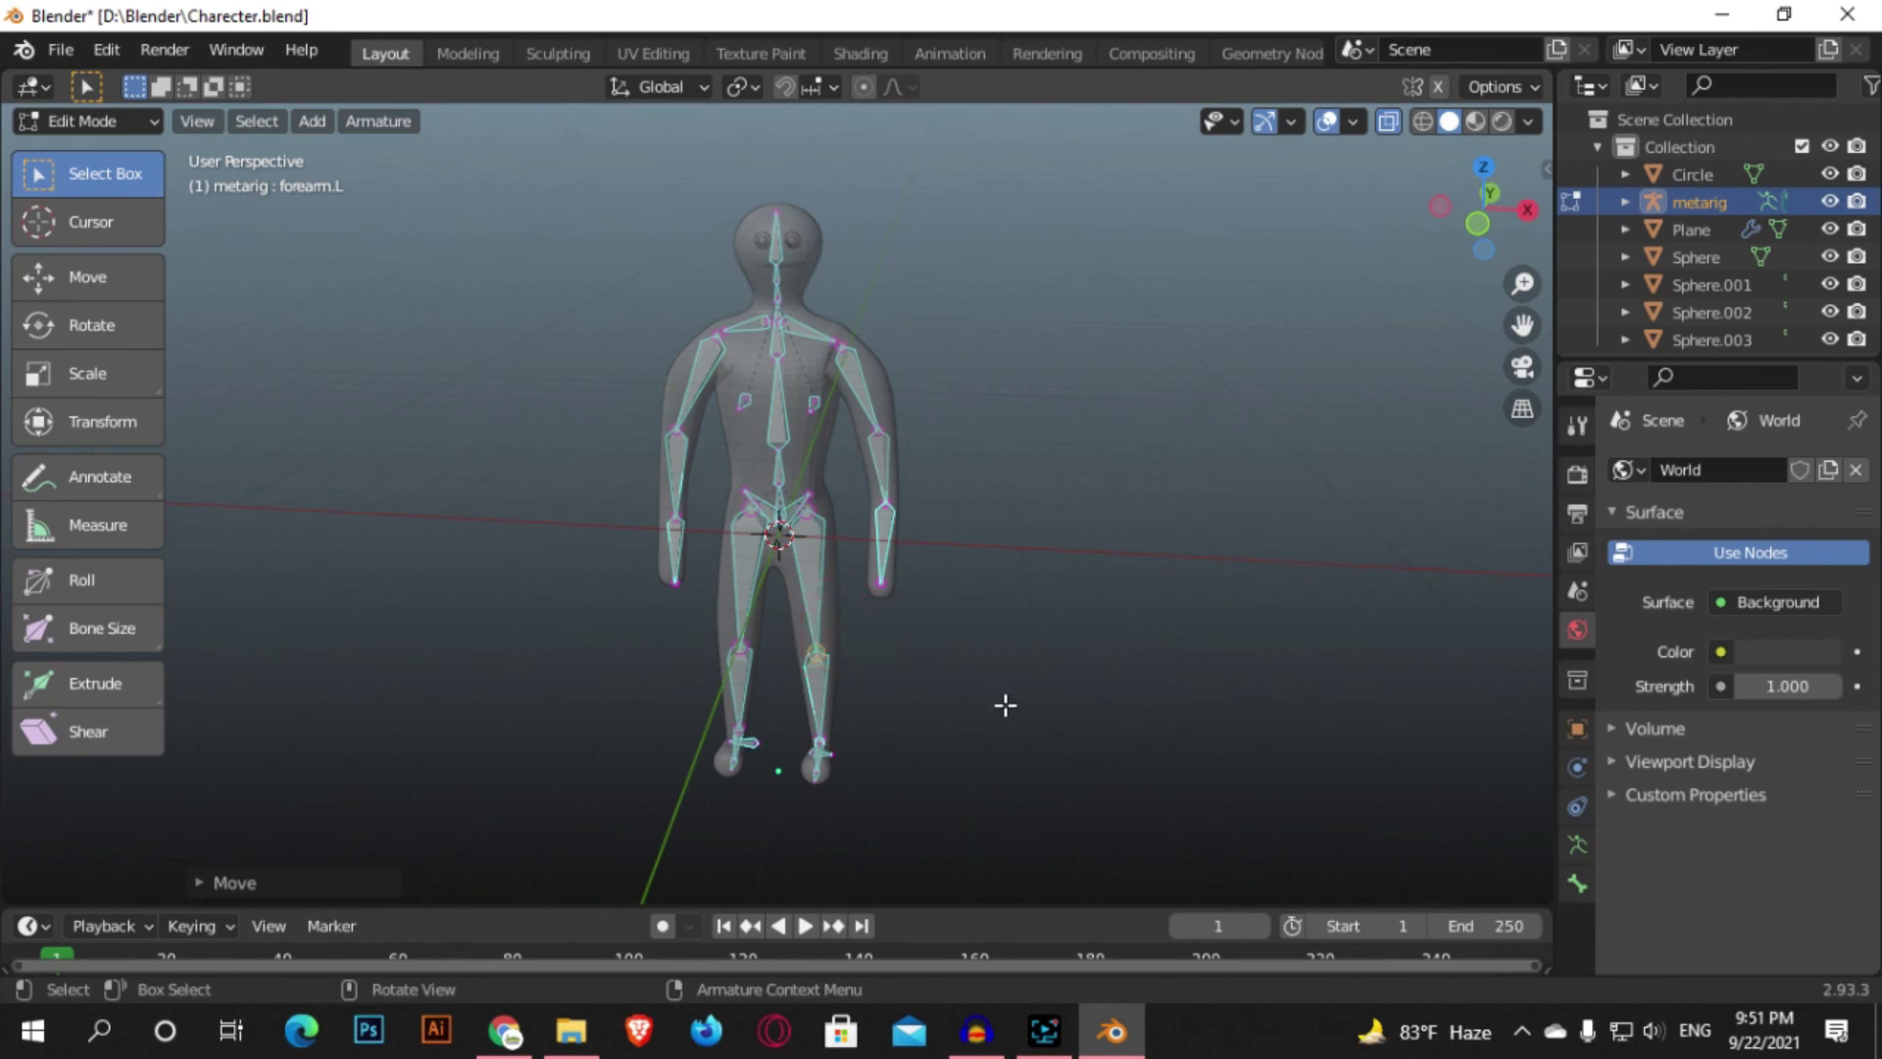
middle_click_drag(975, 287, 980, 637)
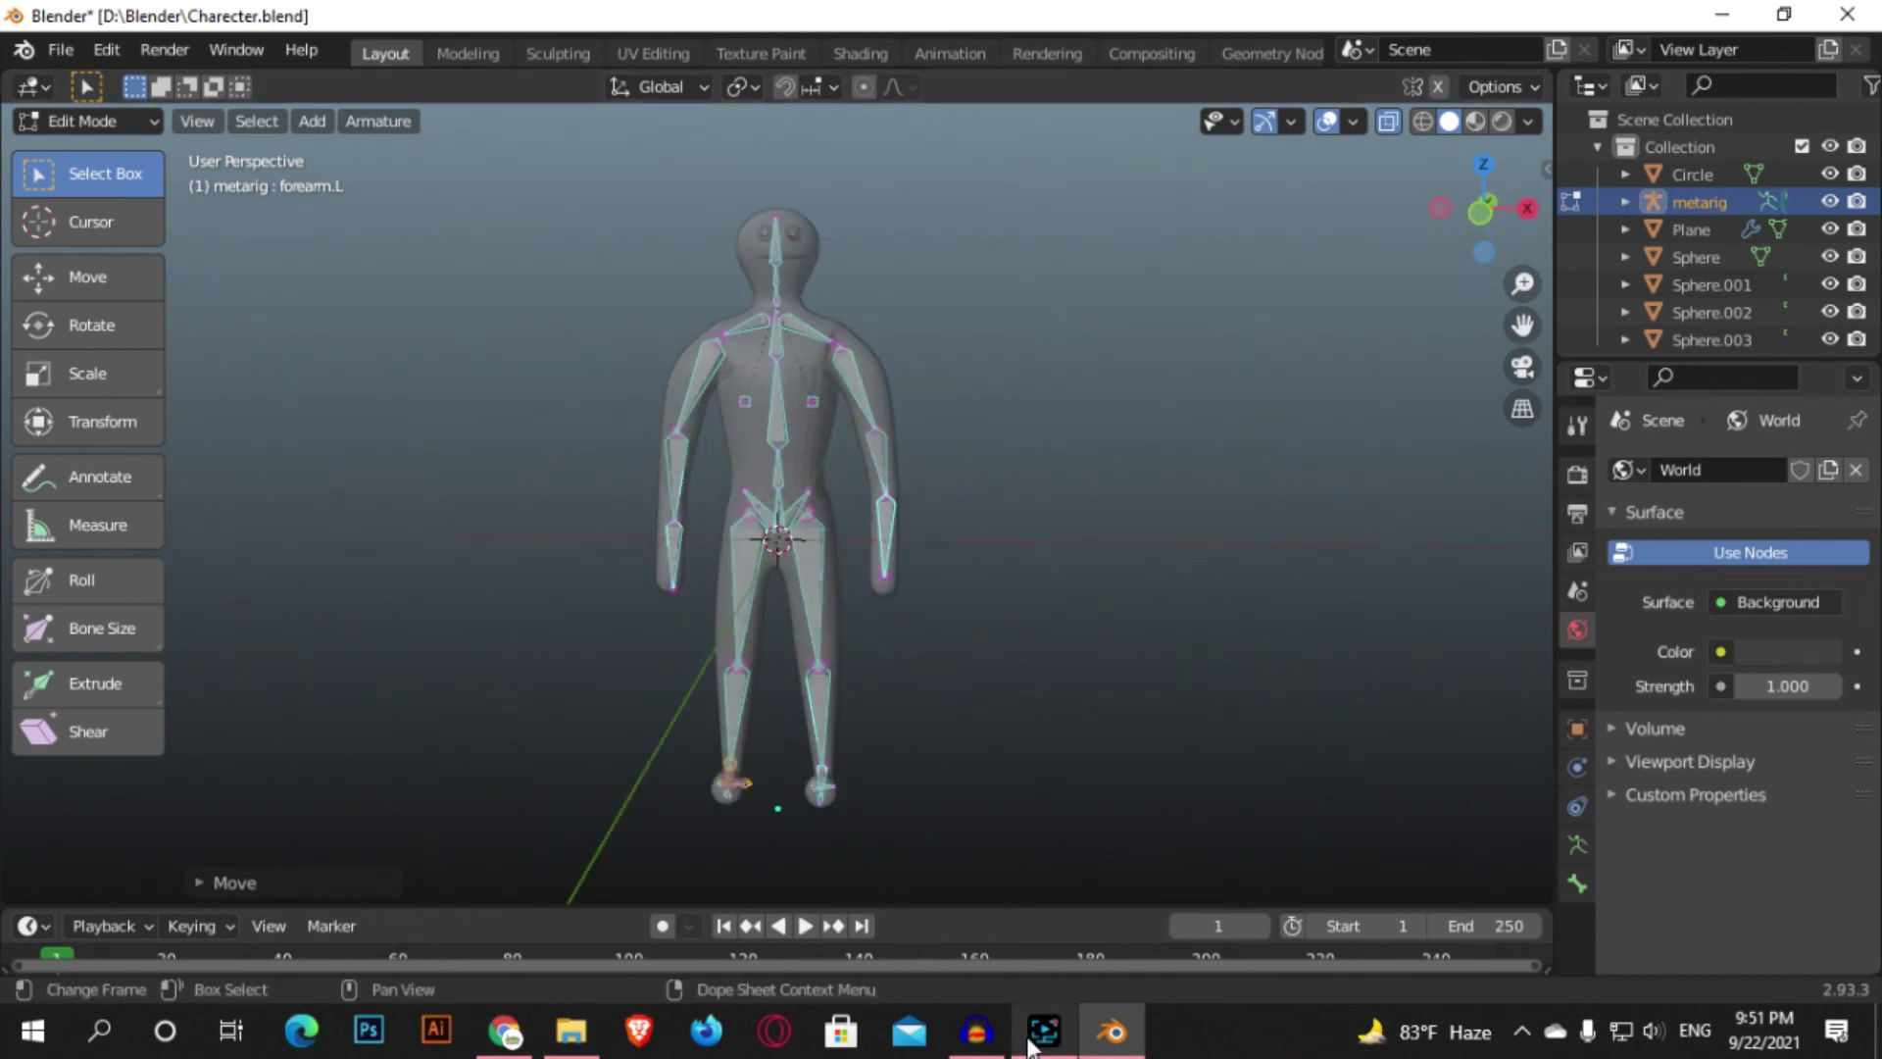
mouse_move(1029, 1046)
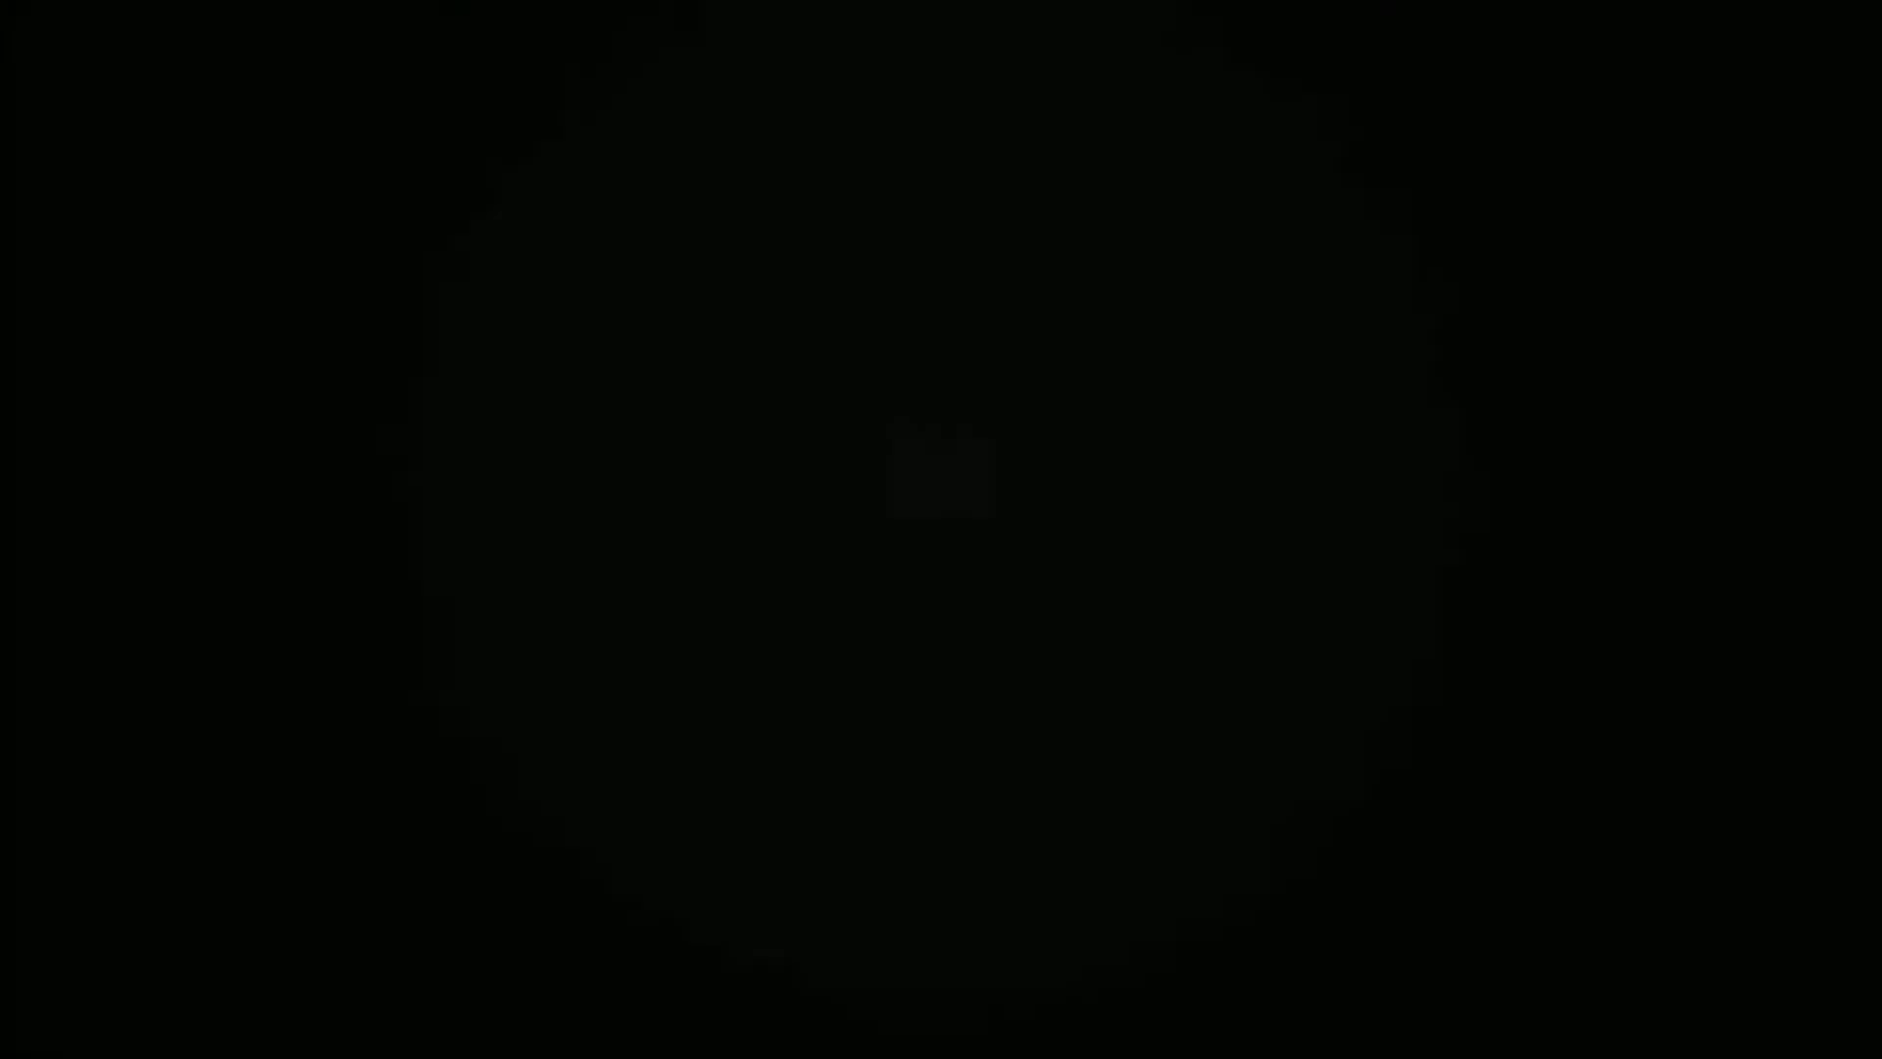